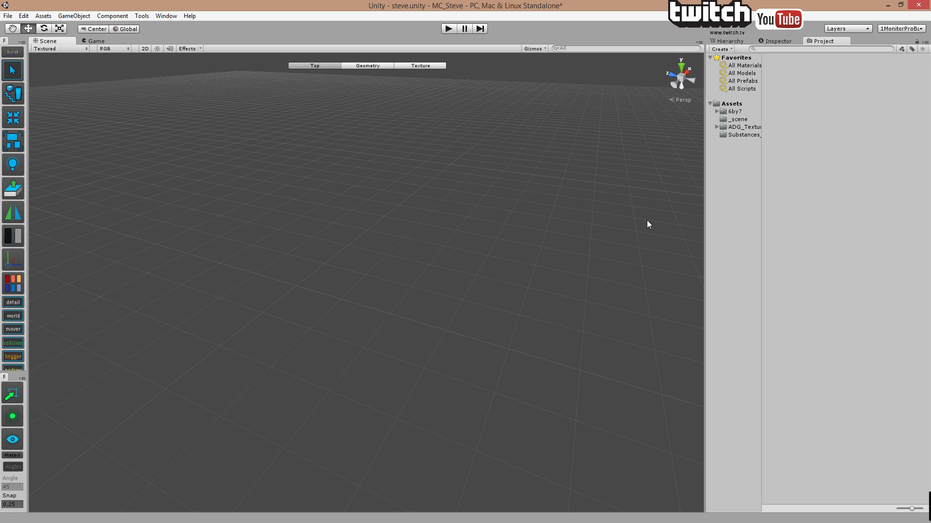
- Save the current scene and open the recent project Push-It
click(8, 16)
click(24, 51)
click(9, 16)
click(38, 88)
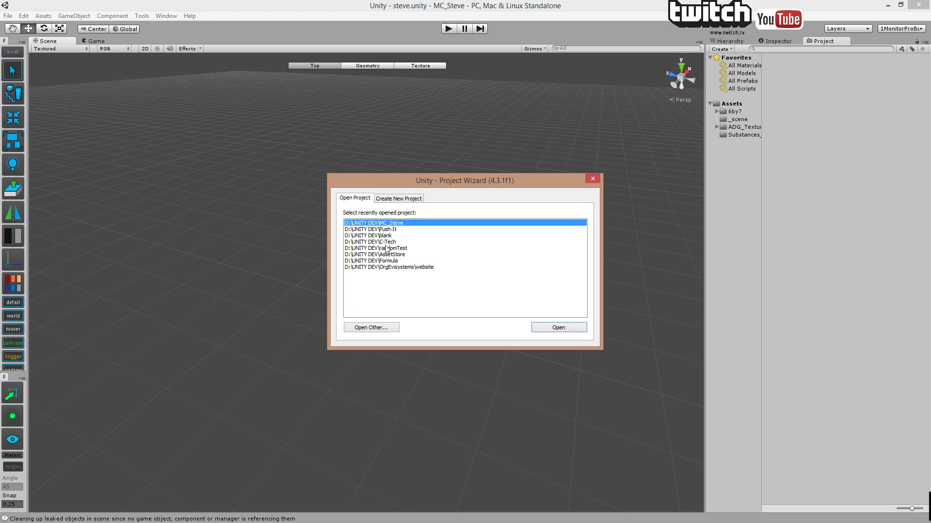
click(391, 230)
click(537, 331)
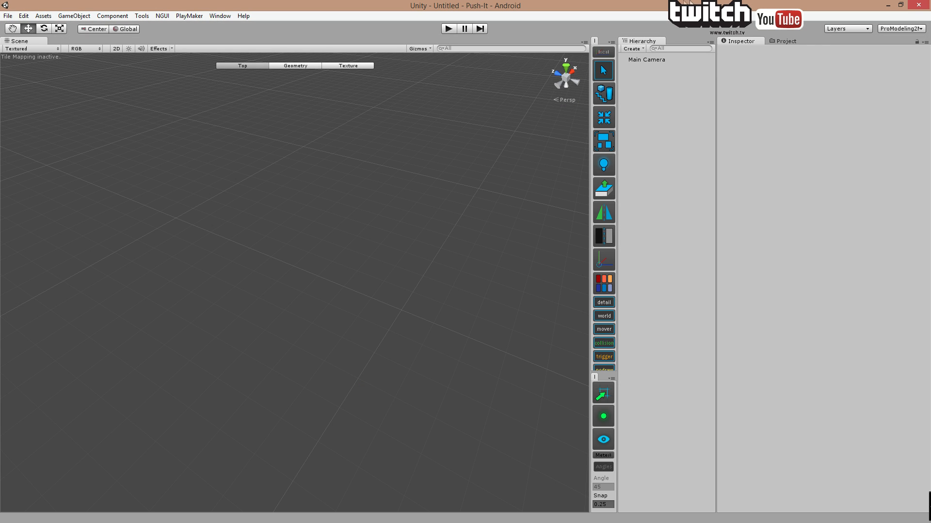
- Open the level scene 2_6 from the _gameLevels2_9 folder of the project assets
click(782, 42)
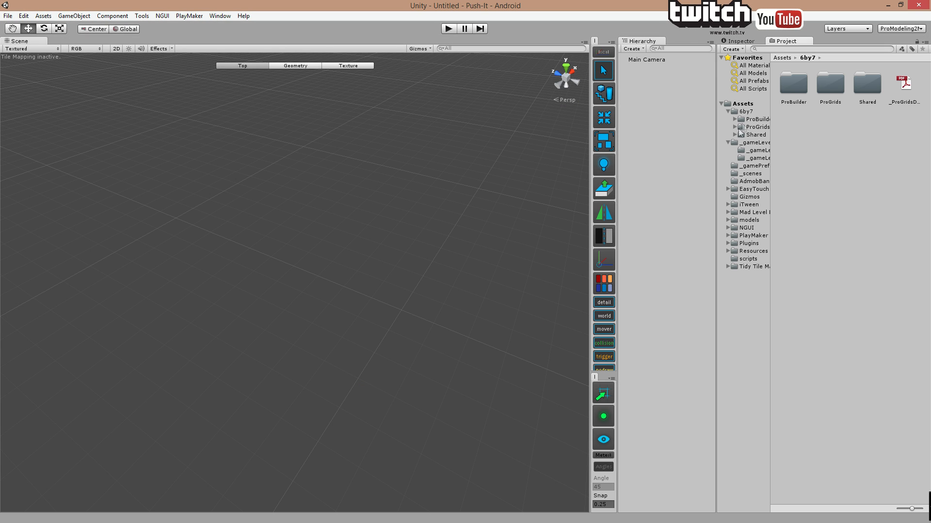
click(750, 119)
click(754, 157)
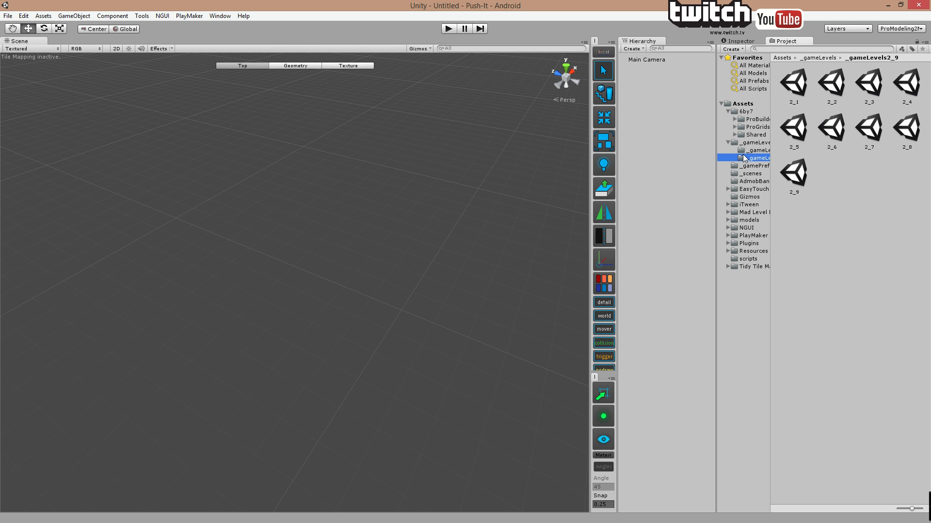
double_click(830, 130)
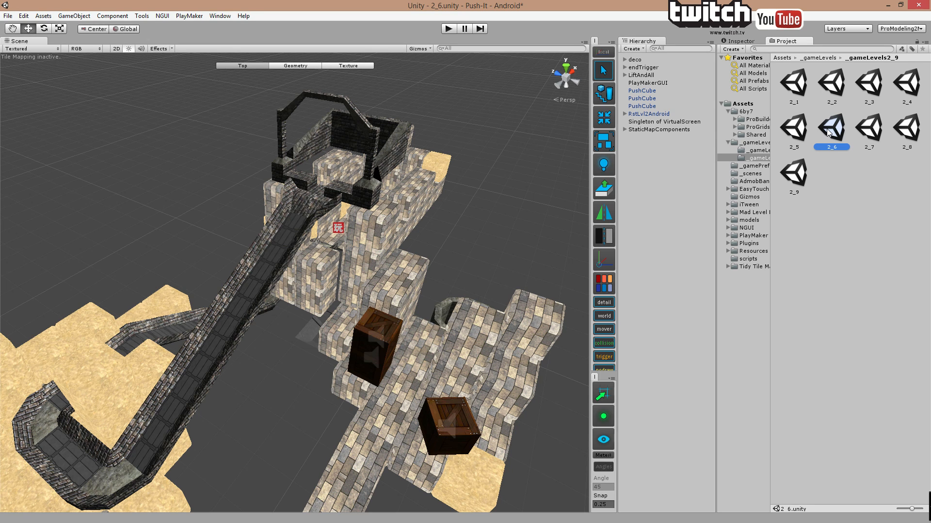
- Examine the level's left entry arch, the map2_6 blocks and ramp2, selecting and framing each one
middle_drag(158, 316, 204, 239)
scroll(204, 239, up, 5)
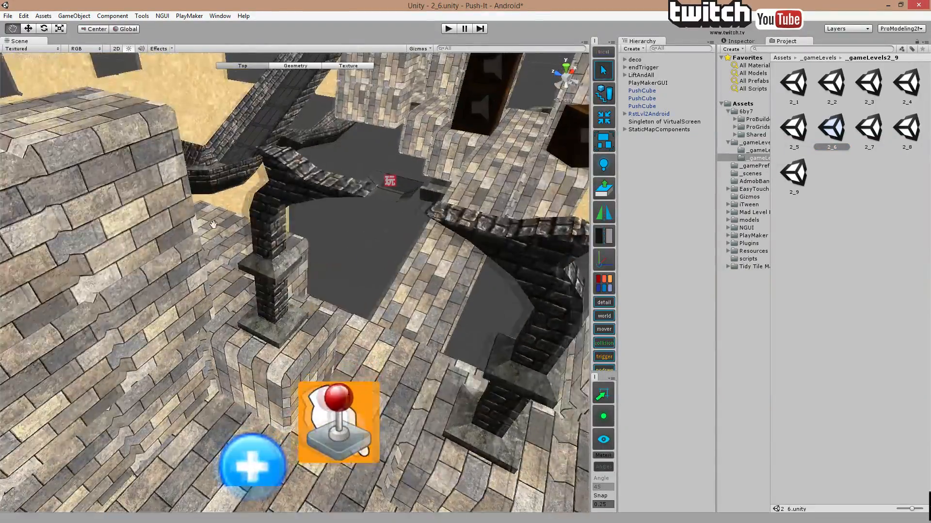
alt+drag(213, 224, 339, 221)
click(401, 184)
click(224, 188)
key(f)
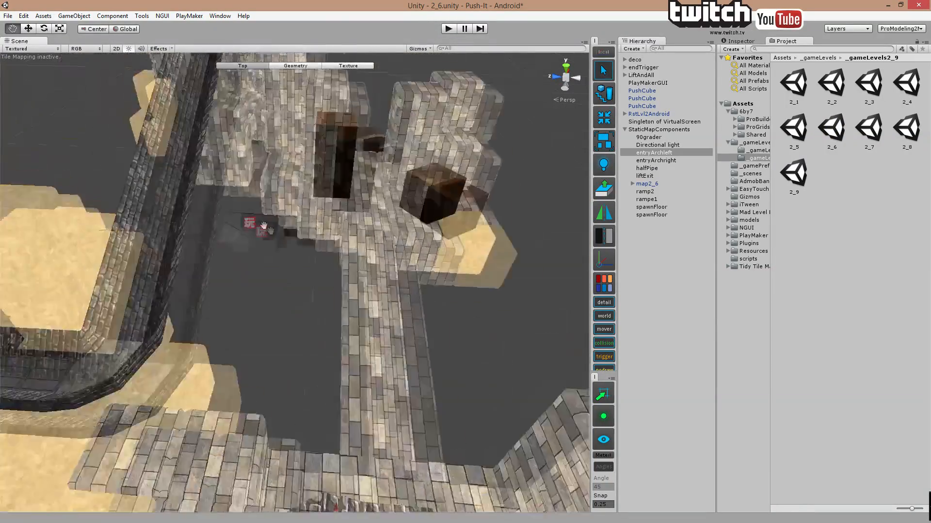
alt+drag(305, 286, 479, 322)
click(163, 223)
key(f)
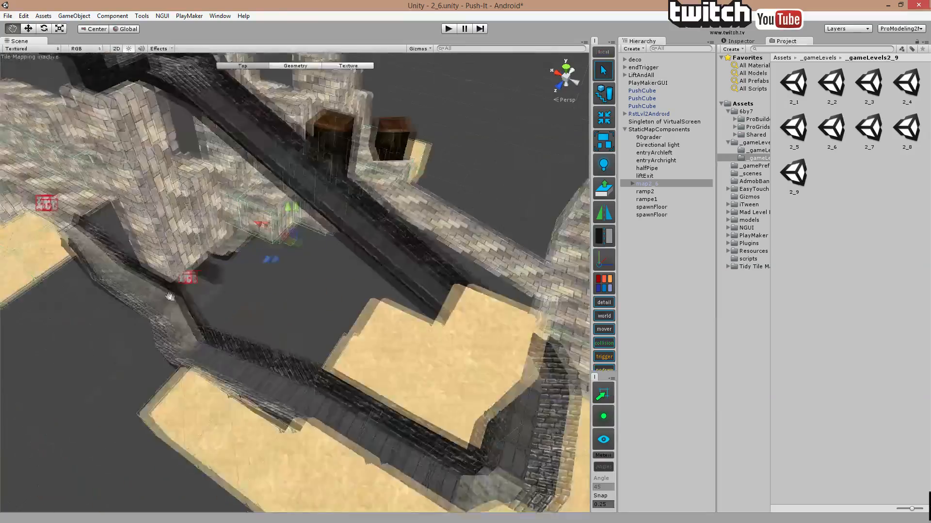
click(411, 219)
key(f)
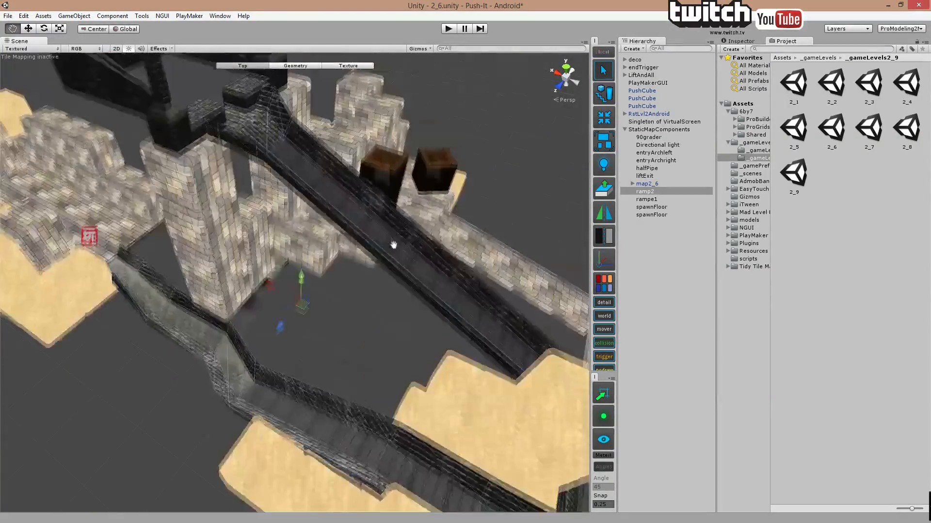
- Examine the upper end of ramp2 and the dark walled arch structure it connects to
middle_drag(393, 280, 328, 220)
middle_drag(433, 172, 428, 330)
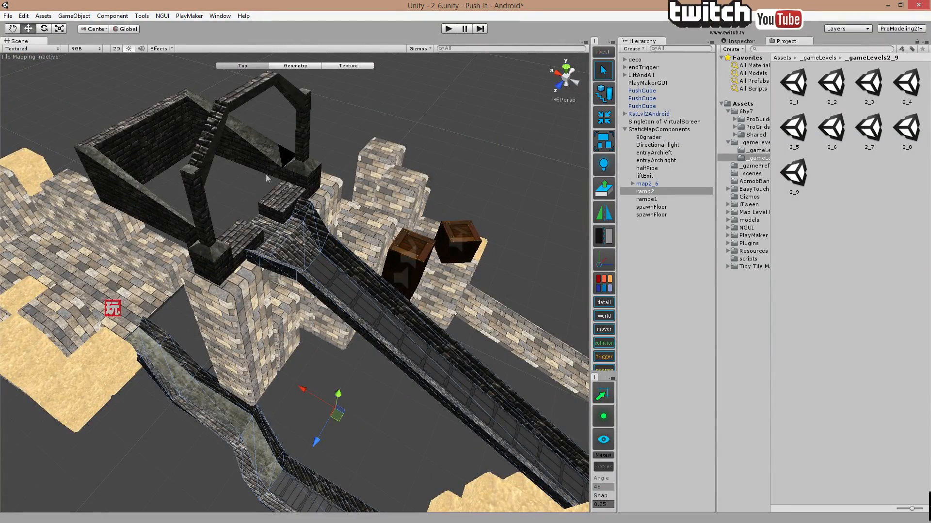
scroll(256, 222, up, 2)
scroll(257, 221, up, 6)
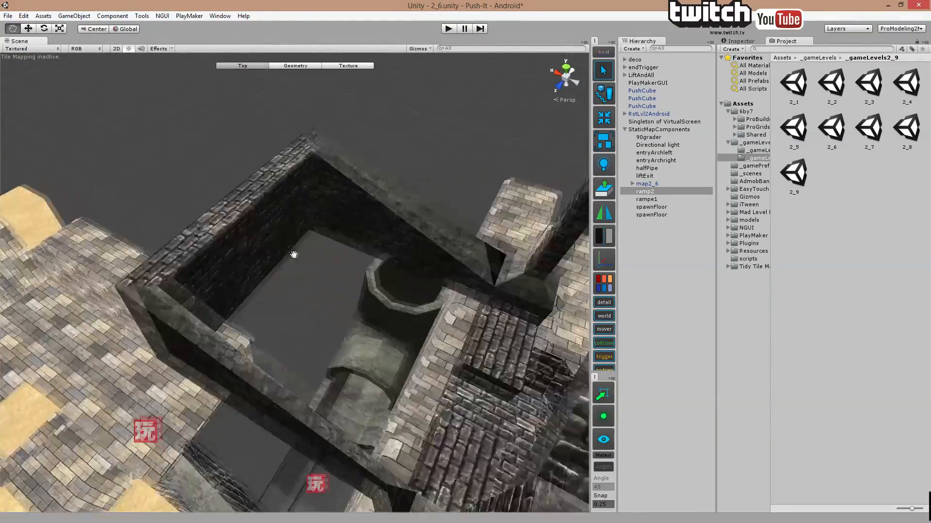
scroll(330, 257, down, 6)
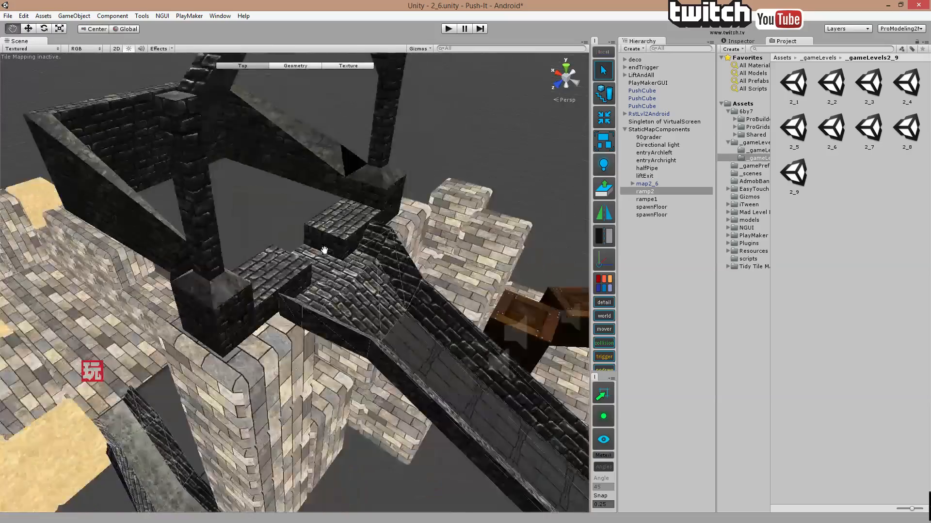
click(364, 192)
click(288, 204)
middle_drag(266, 227, 359, 218)
right_drag(359, 218, 442, 277)
middle_drag(376, 221, 359, 281)
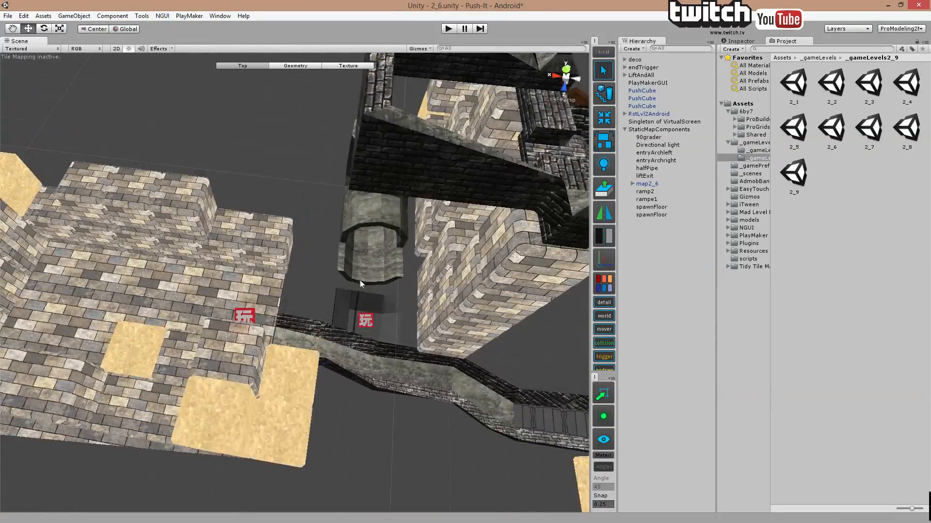
- Inspect the curved stone pipe and its outlet towards the lift platform from several angles
scroll(359, 265, up, 3)
scroll(359, 265, up, 3)
right_drag(376, 240, 422, 174)
middle_drag(349, 162, 459, 217)
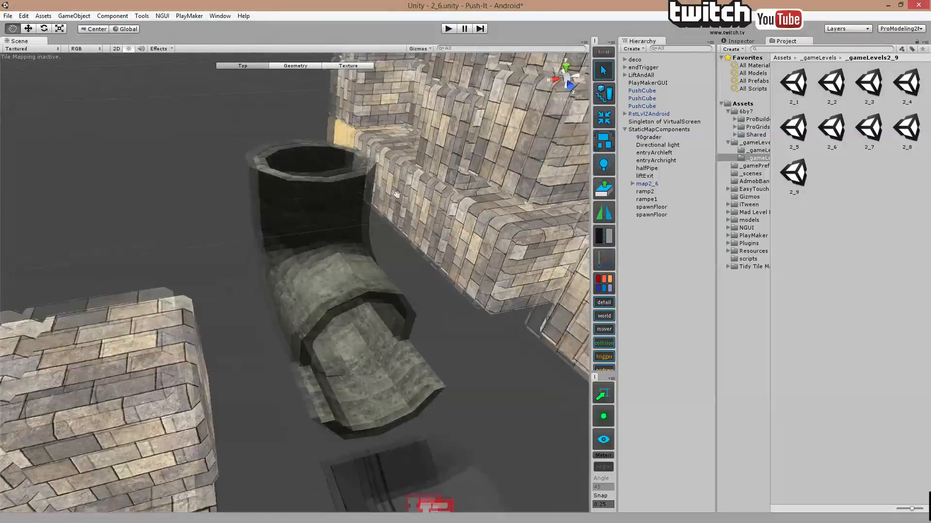
scroll(459, 219, down, 3)
right_drag(459, 219, 492, 256)
middle_drag(492, 256, 487, 378)
right_drag(334, 305, 380, 328)
middle_drag(380, 328, 455, 386)
scroll(456, 386, up, 3)
right_drag(455, 385, 709, 323)
middle_drag(506, 249, 411, 266)
scroll(362, 245, up, 1)
right_drag(362, 246, 273, 216)
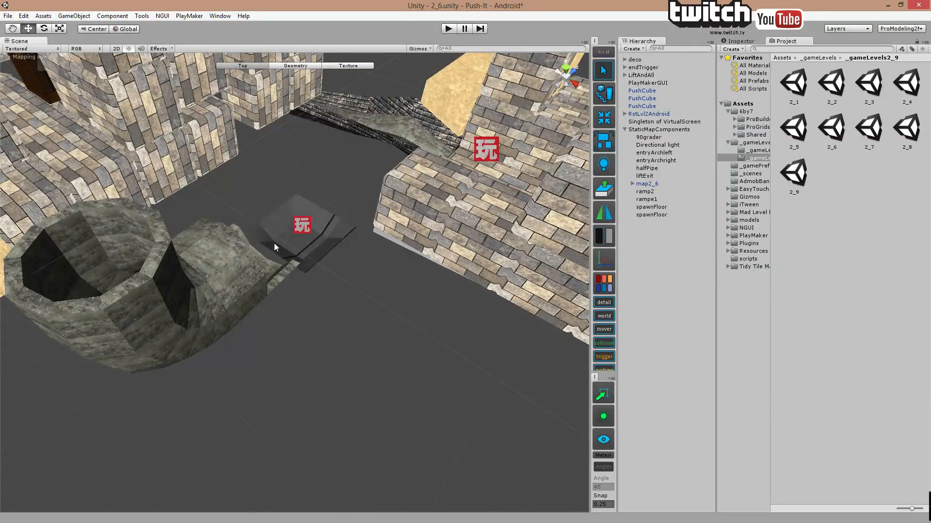
- Select the Lift platform at the pipe's outlet and inspect its mesh up close
click(286, 243)
scroll(315, 233, up, 4)
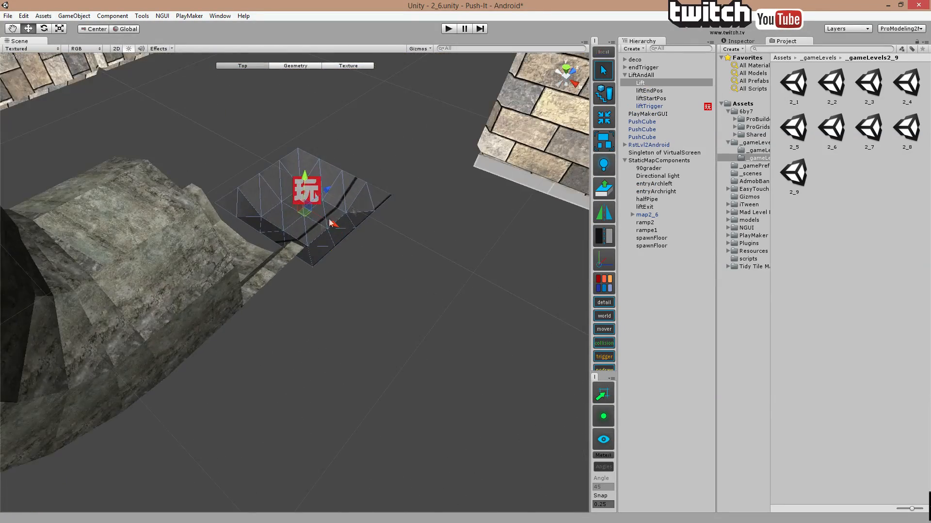
middle_drag(433, 177, 430, 203)
scroll(409, 204, up, 2)
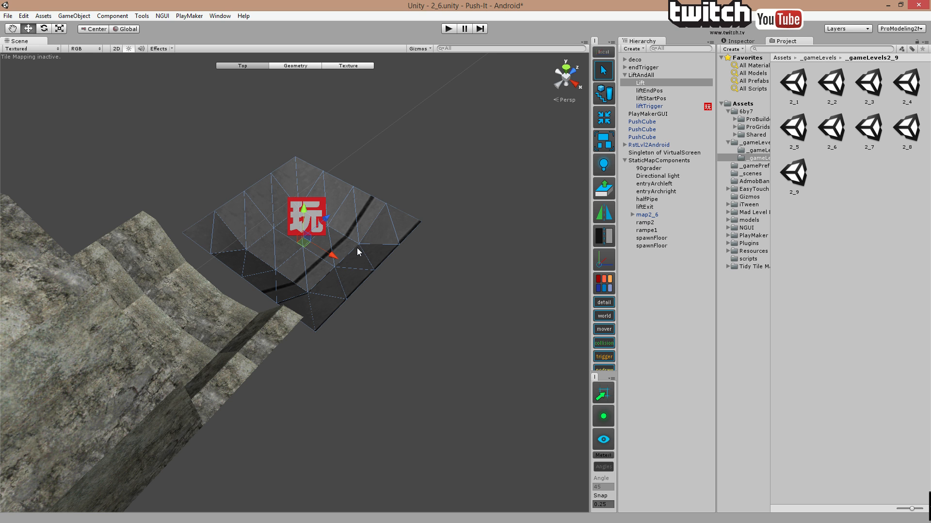
- Deselect the Lift and survey the whole level, including the crates and the round pipe opening behind the blocks
click(395, 299)
middle_drag(370, 249, 385, 255)
scroll(382, 261, down, 15)
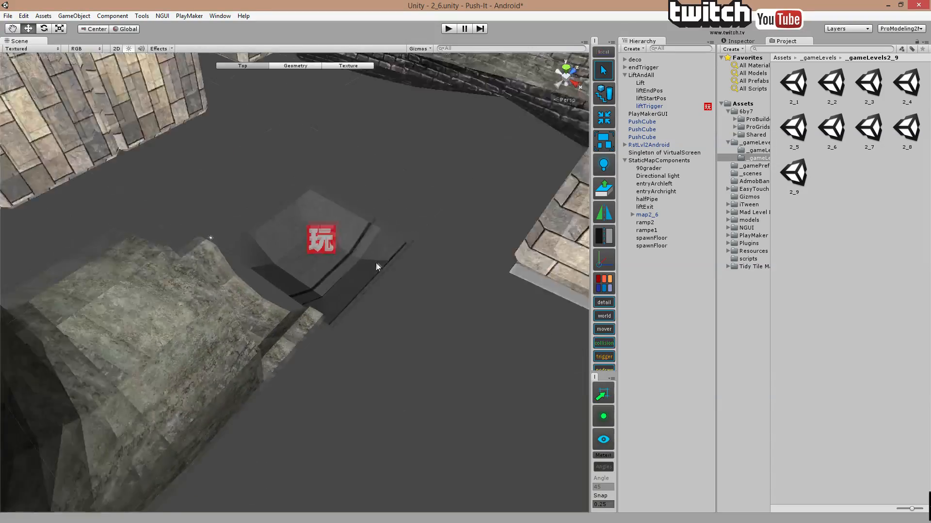
right_drag(290, 221, 264, 156)
middle_drag(265, 156, 365, 255)
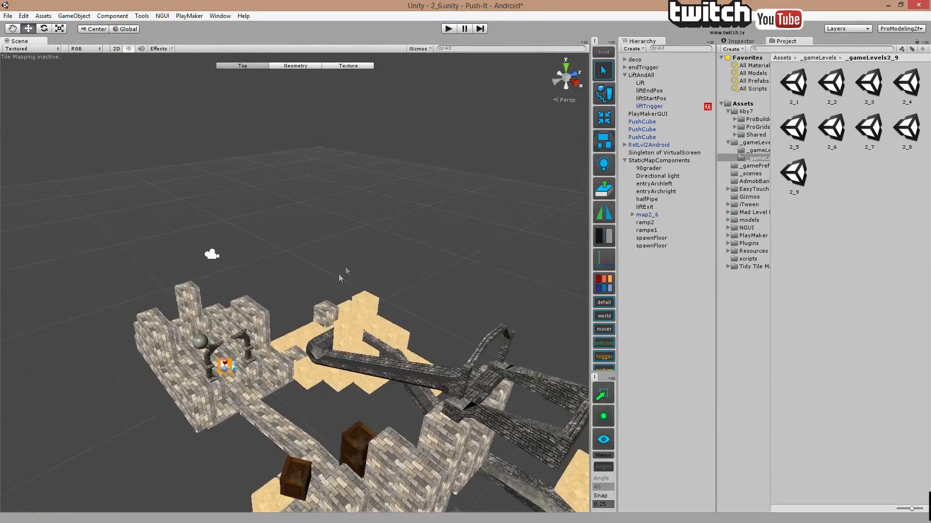
scroll(257, 288, up, 10)
right_drag(264, 281, 604, 306)
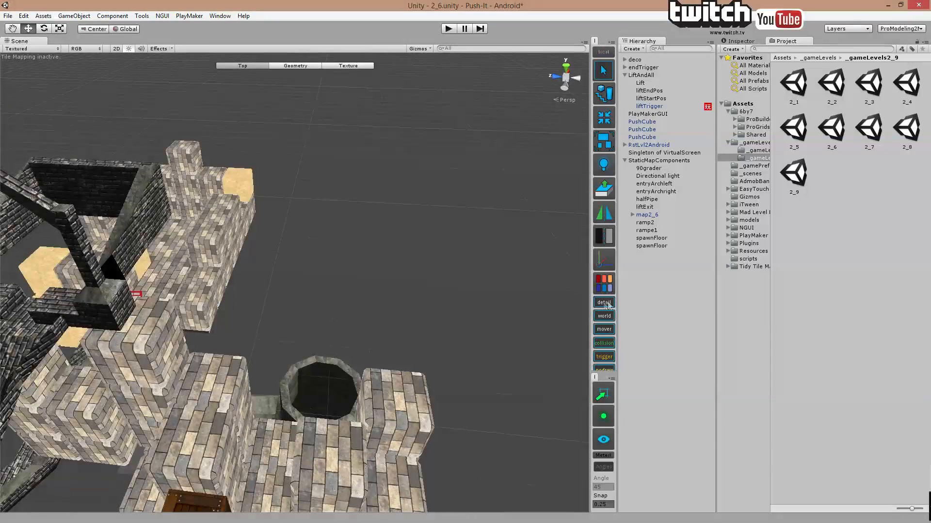
middle_drag(330, 322, 356, 237)
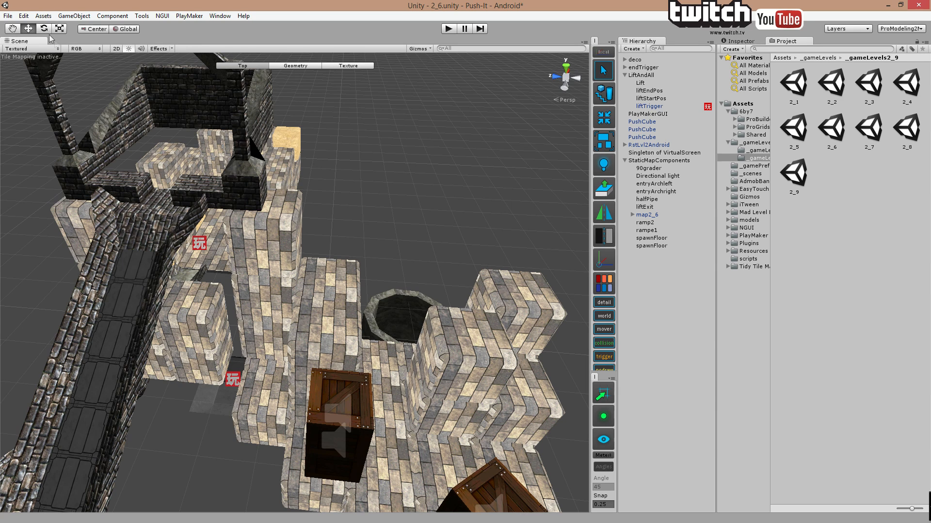
- Switch back to the recent project MC_Steve
click(8, 16)
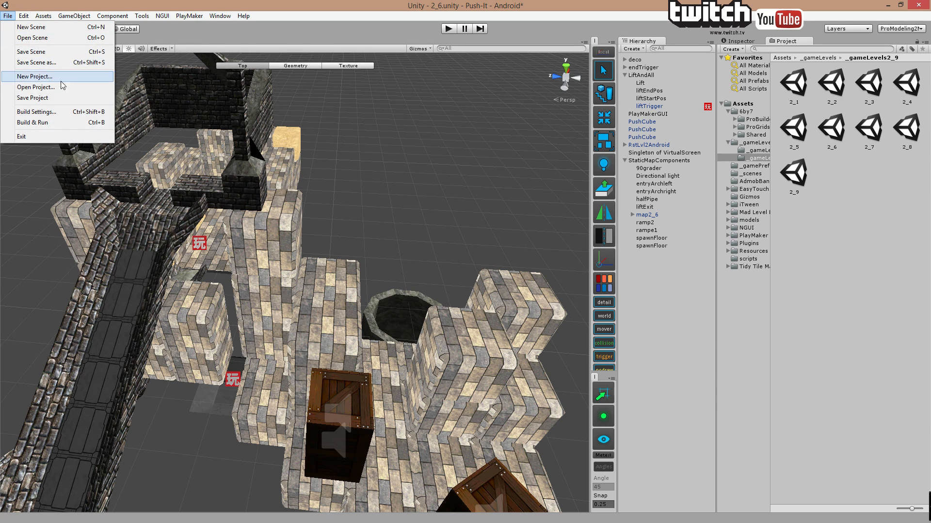
click(35, 87)
double_click(376, 229)
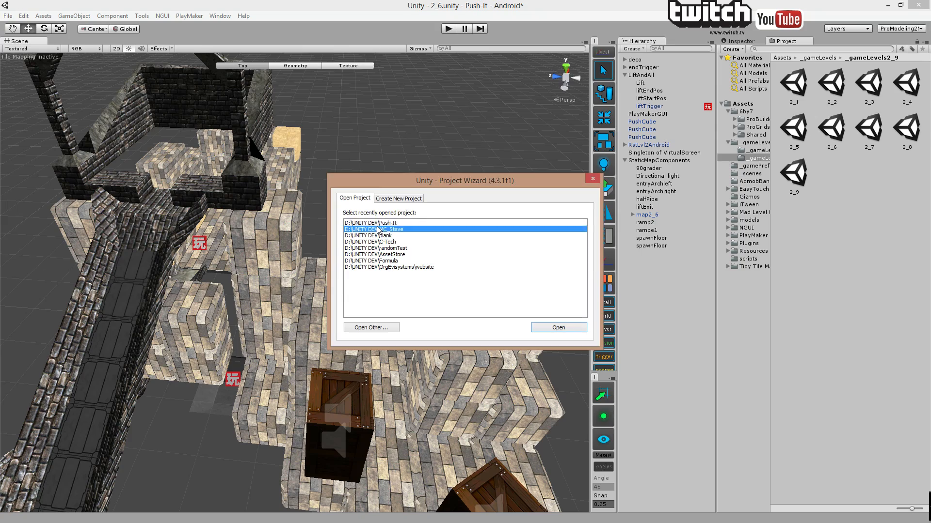
click(483, 286)
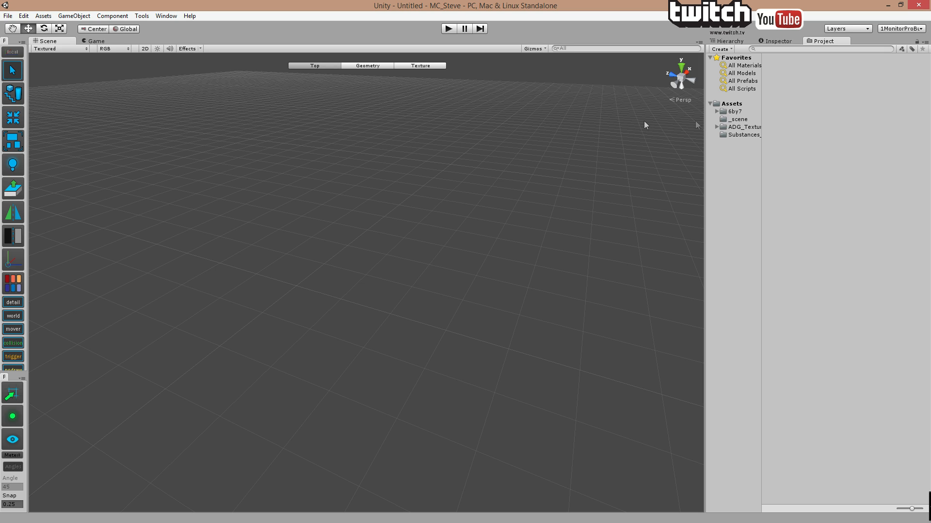
- Open the steve scene from the _scene folder
click(737, 120)
double_click(787, 83)
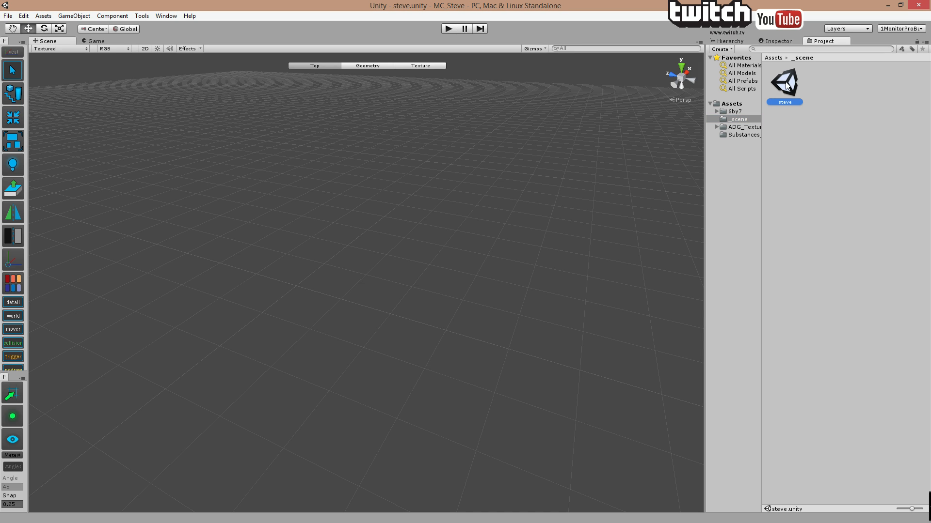
click(801, 78)
click(785, 82)
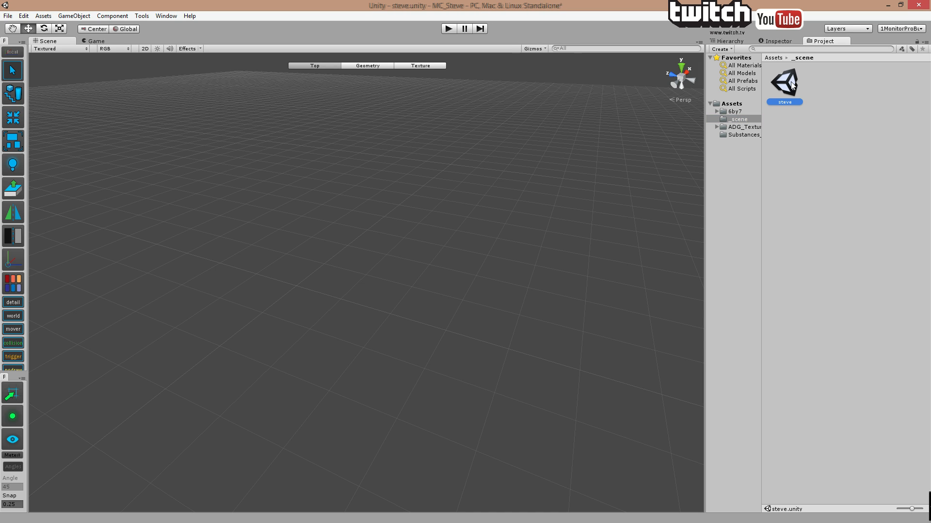
- Review the scene's object hierarchy, the steve asset's properties and the available asset types, and display the root Assets folder
click(786, 41)
click(731, 42)
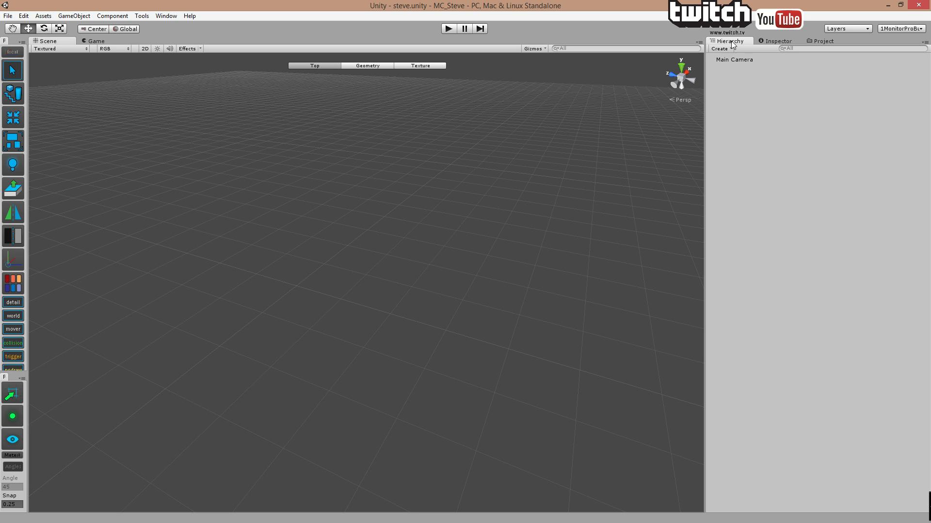
click(793, 43)
click(815, 42)
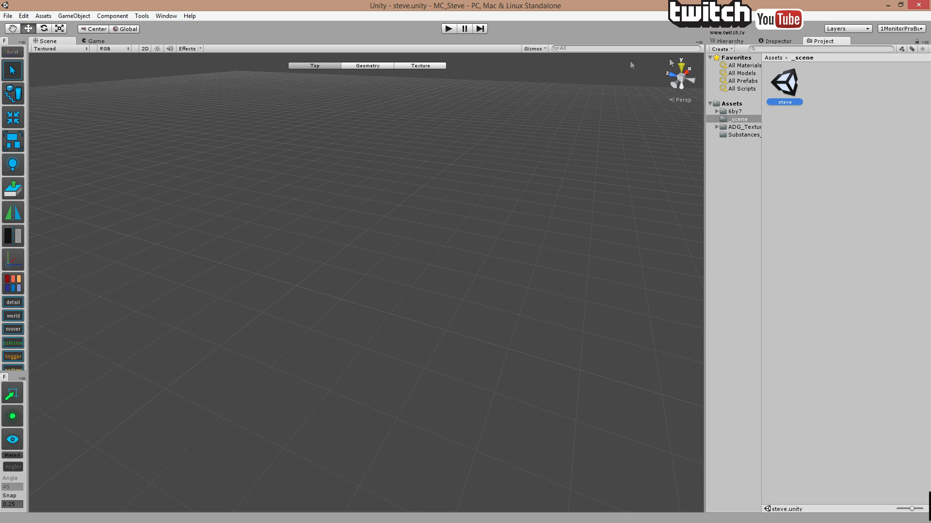
click(776, 41)
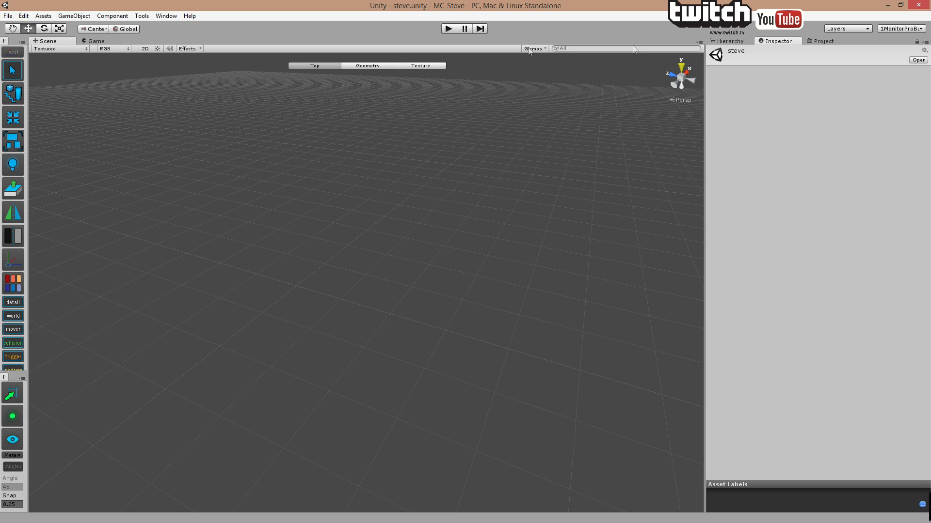
click(815, 40)
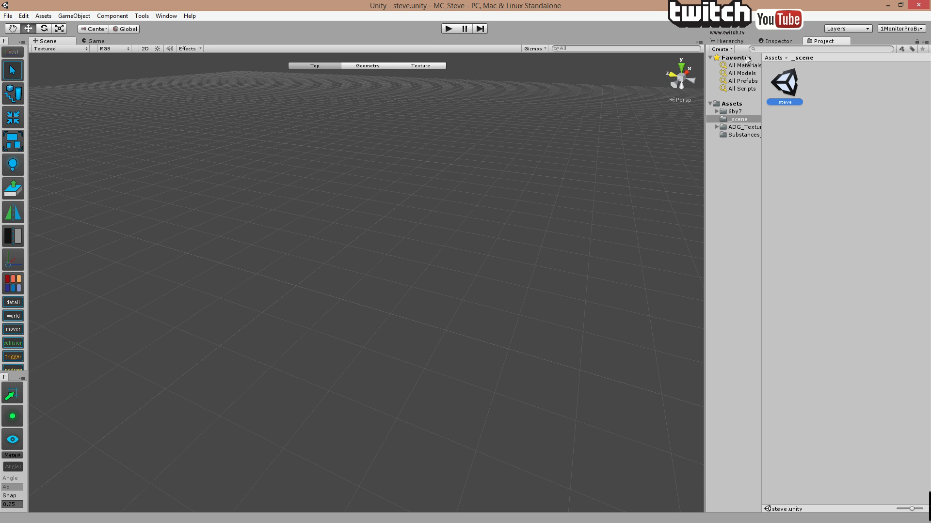
click(729, 49)
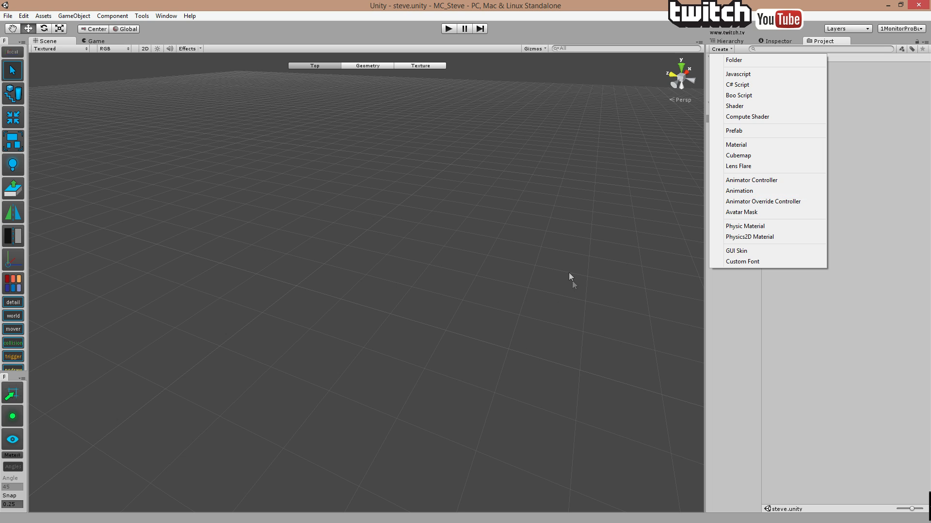
click(365, 260)
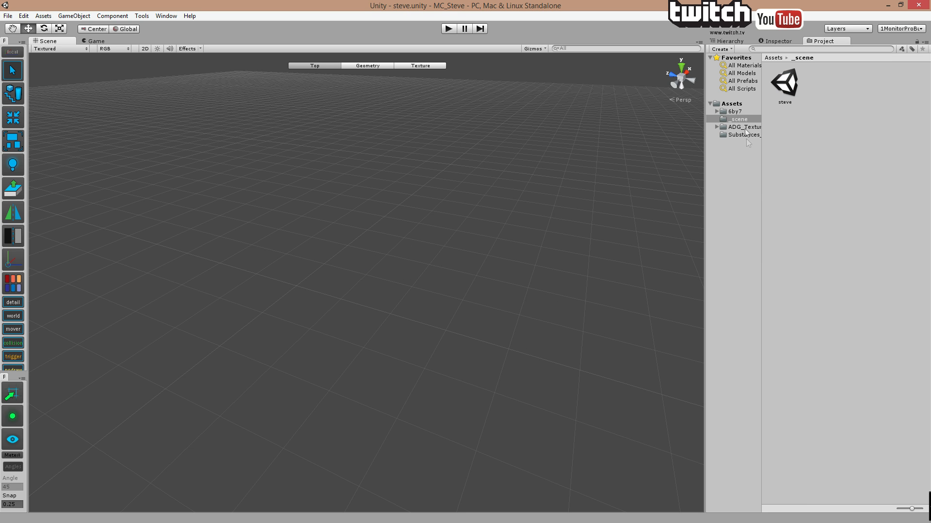
click(740, 105)
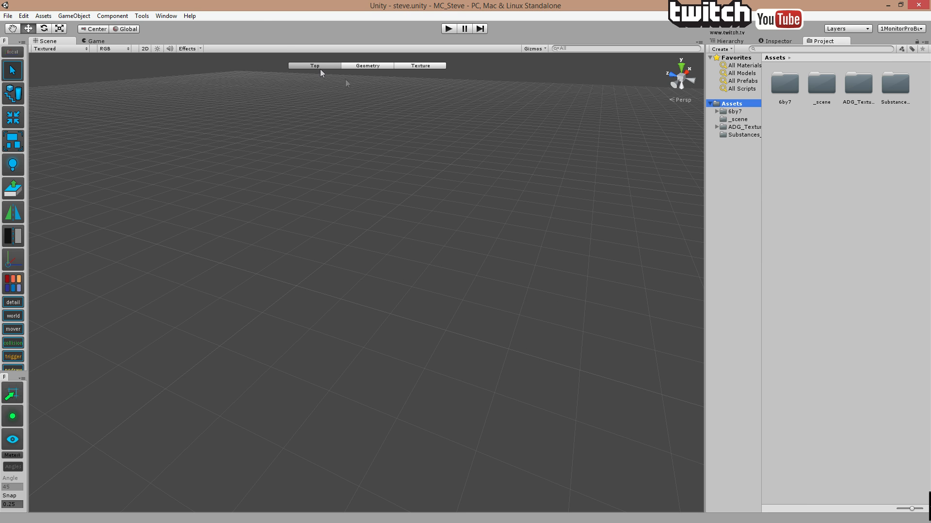
click(123, 17)
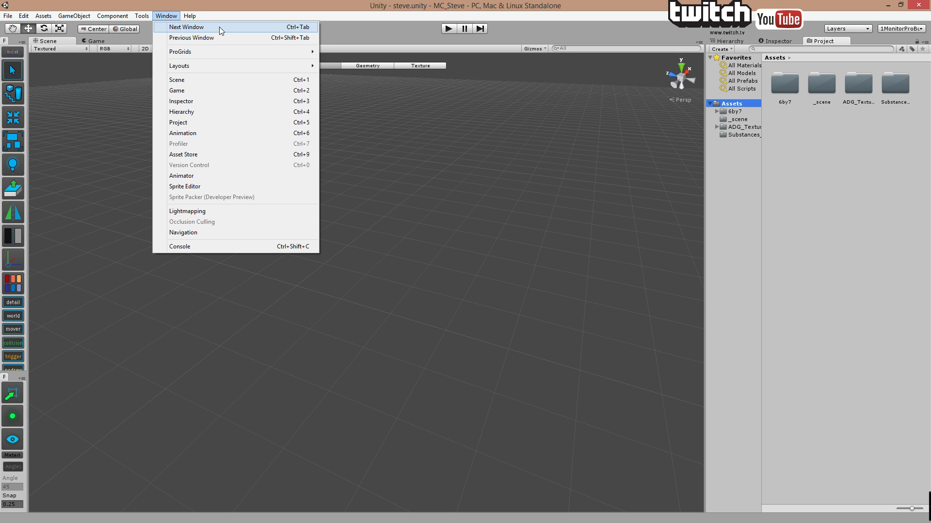
click(161, 39)
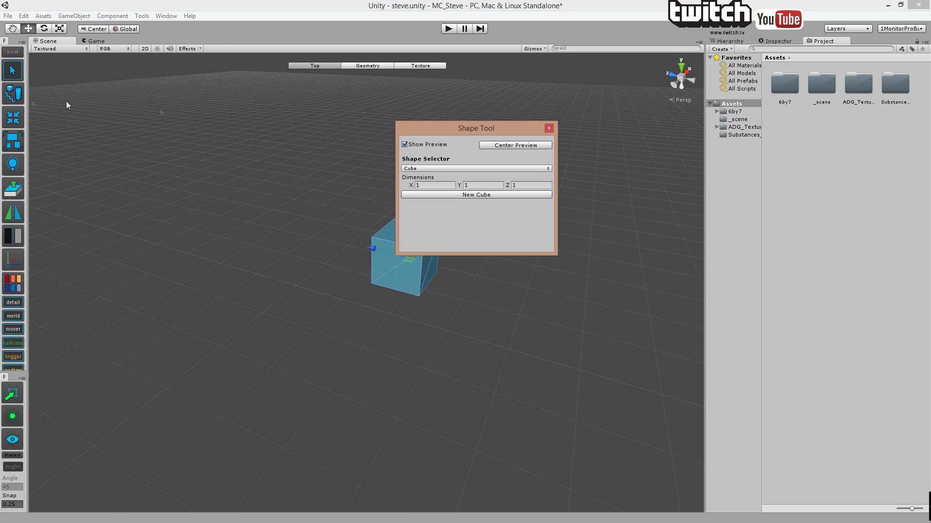
click(548, 128)
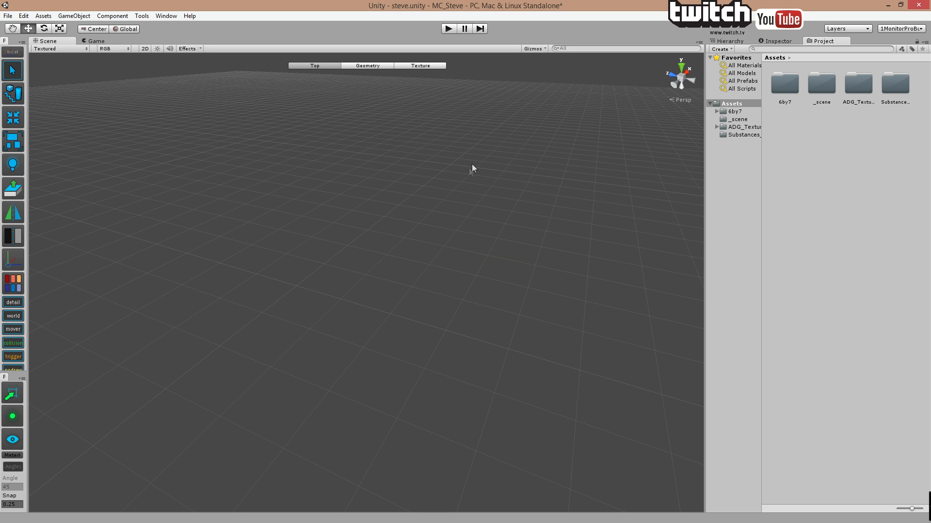
- Add a standard plane to the scene, examine it up close and delete it
click(730, 42)
click(727, 49)
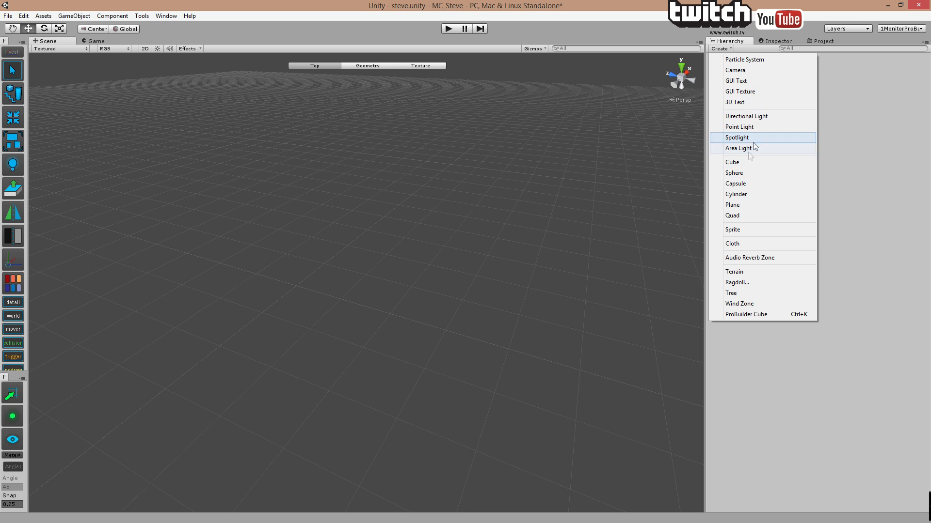
click(743, 204)
scroll(532, 269, up, 5)
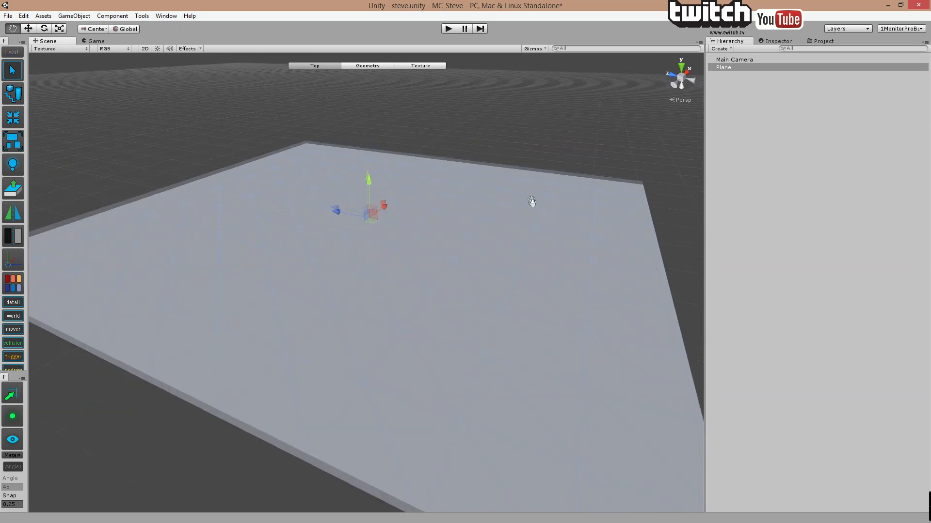
scroll(507, 228, down, 2)
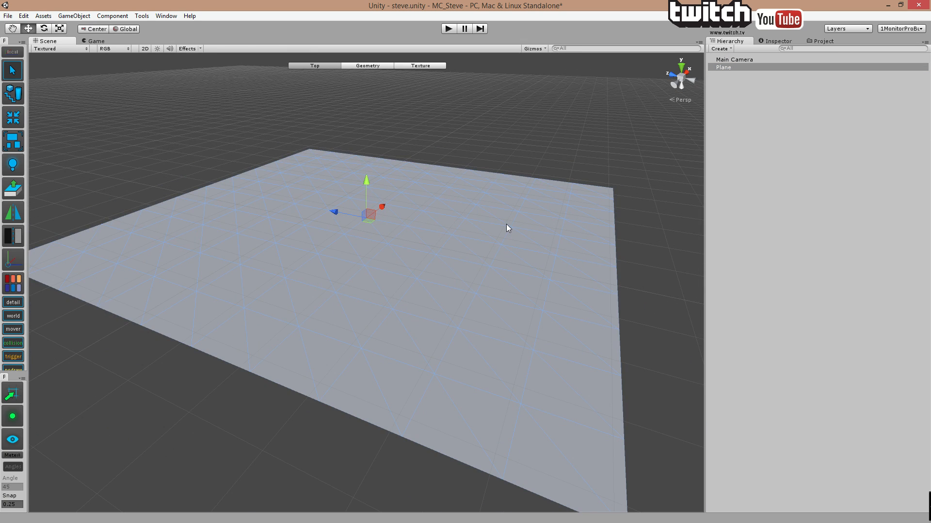
key(Delete)
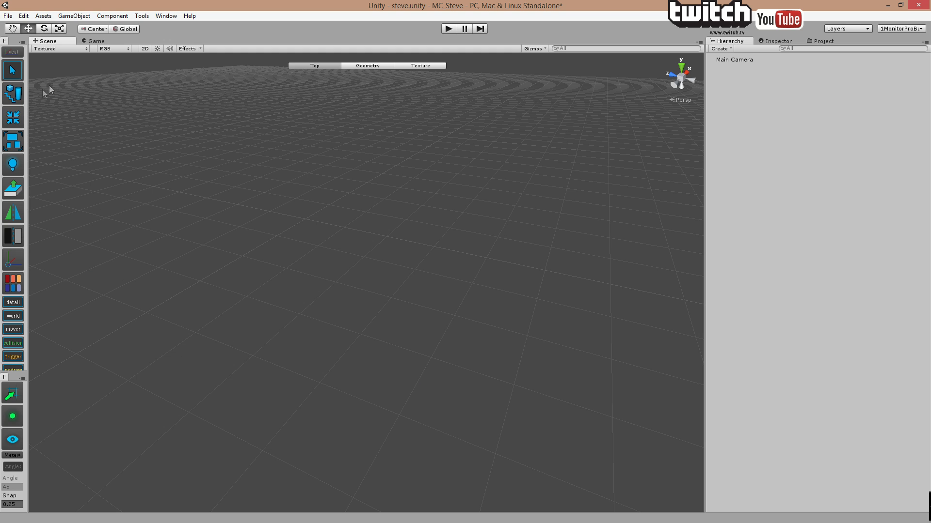
- Open the ProBuilder Shape Tool and choose the Plane shape
click(13, 94)
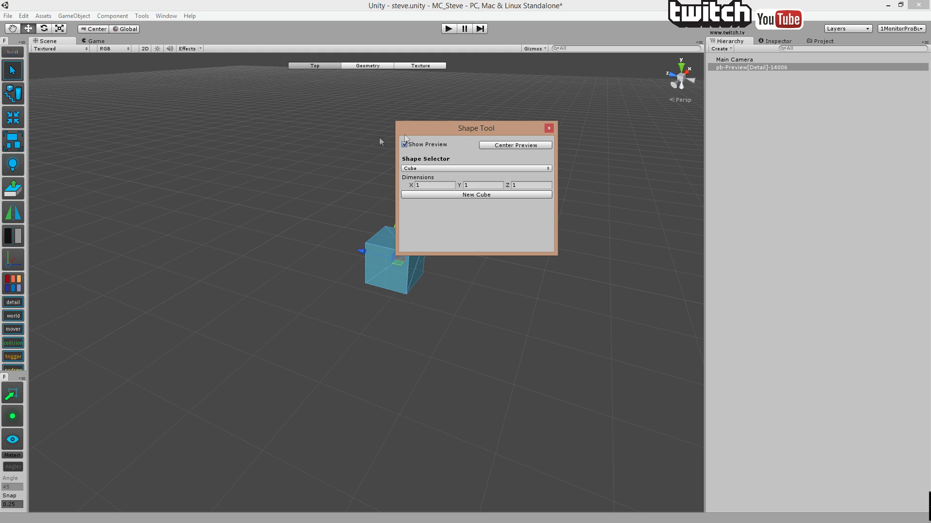
click(549, 128)
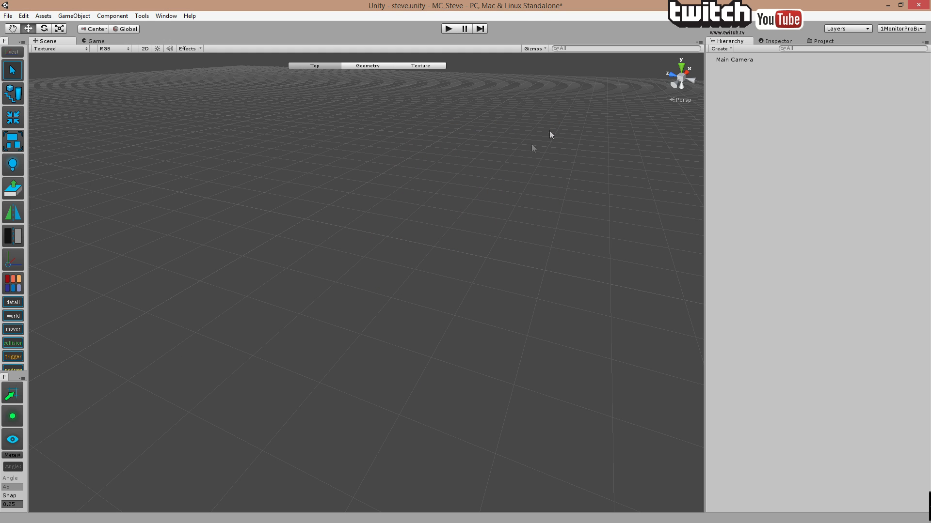
click(13, 93)
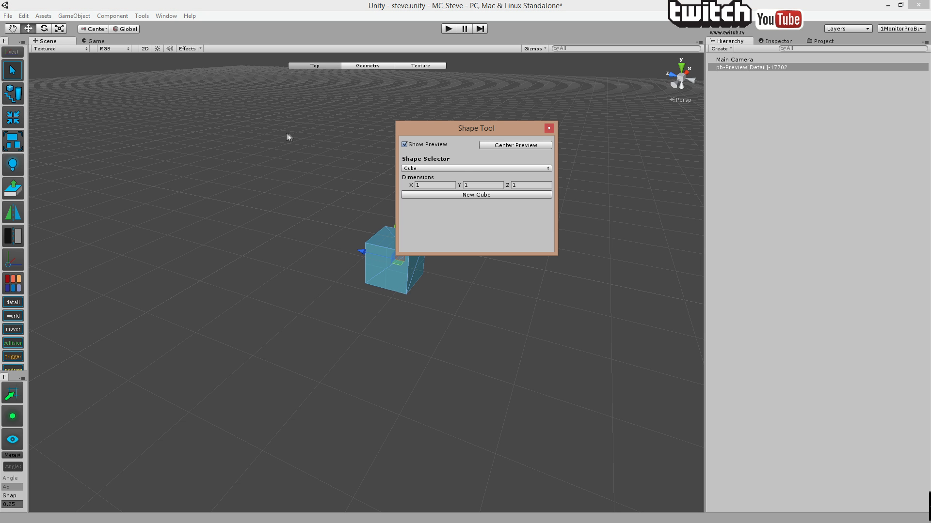
click(413, 168)
click(442, 222)
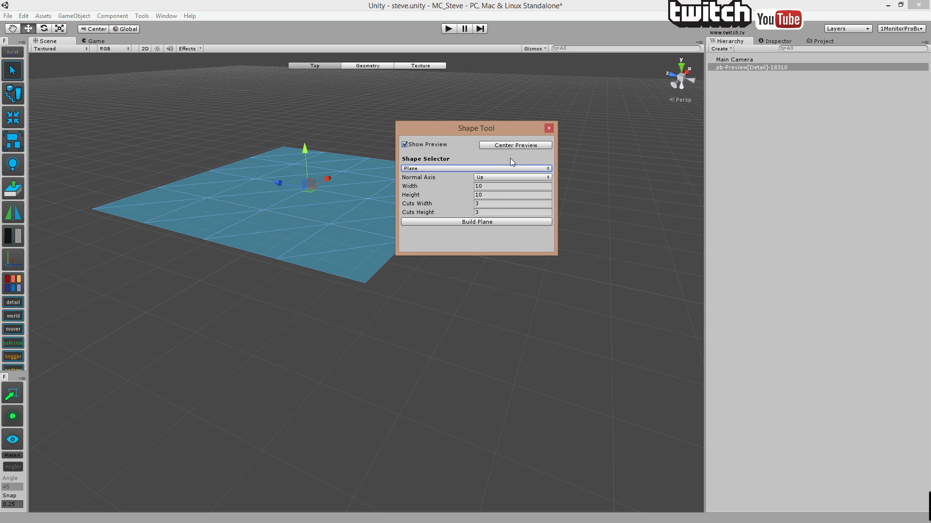
- Preview the plane with its normal axis set to Left, Right and Forward, and return the axis to Up
click(505, 177)
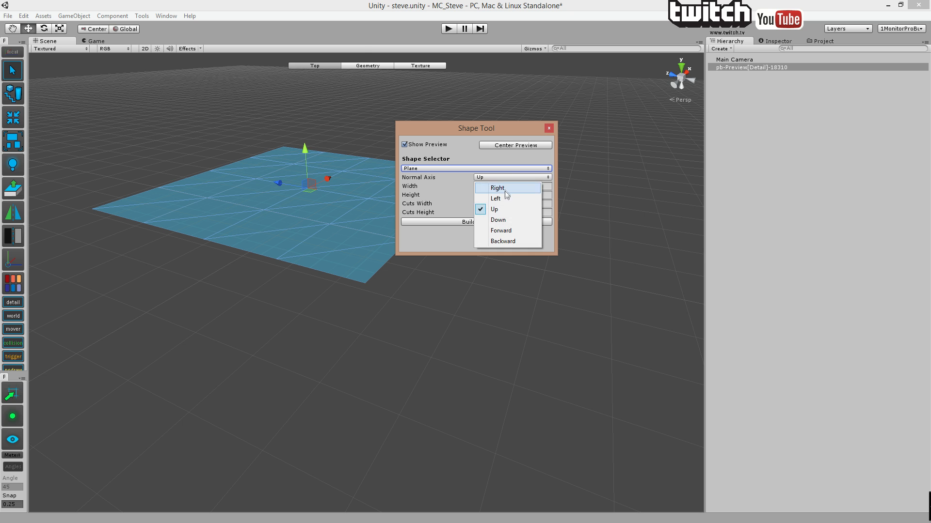
click(495, 199)
click(506, 177)
click(507, 184)
click(505, 176)
click(506, 209)
click(504, 177)
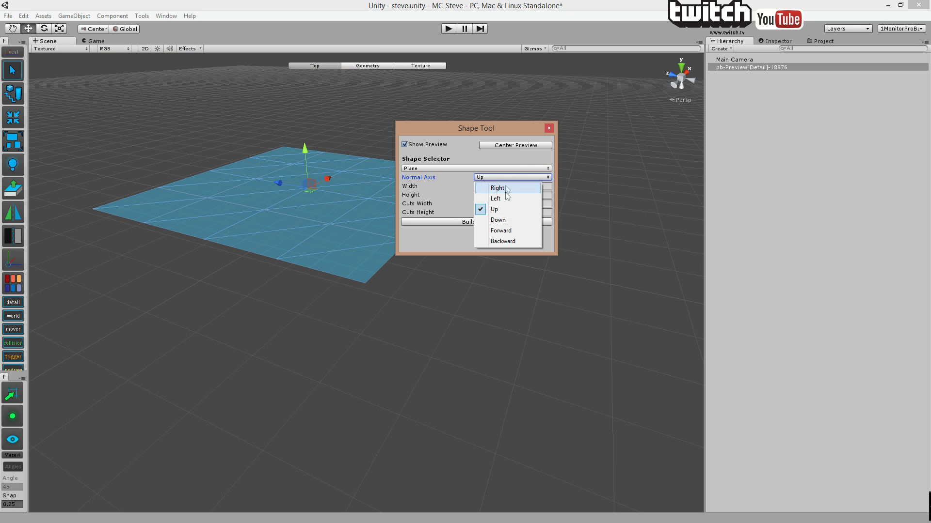
click(502, 231)
click(499, 169)
click(504, 177)
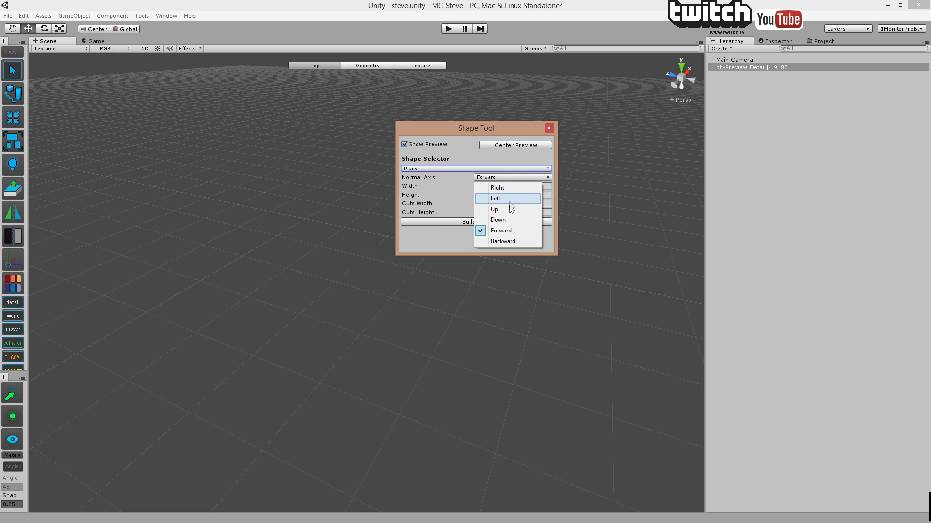
click(509, 210)
- Build the ProBuilder plane with width and height 10 and 3 cuts each way, and close the Shape Tool
click(472, 221)
click(549, 128)
middle_drag(199, 159, 400, 255)
scroll(465, 250, up, 3)
scroll(480, 237, up, 5)
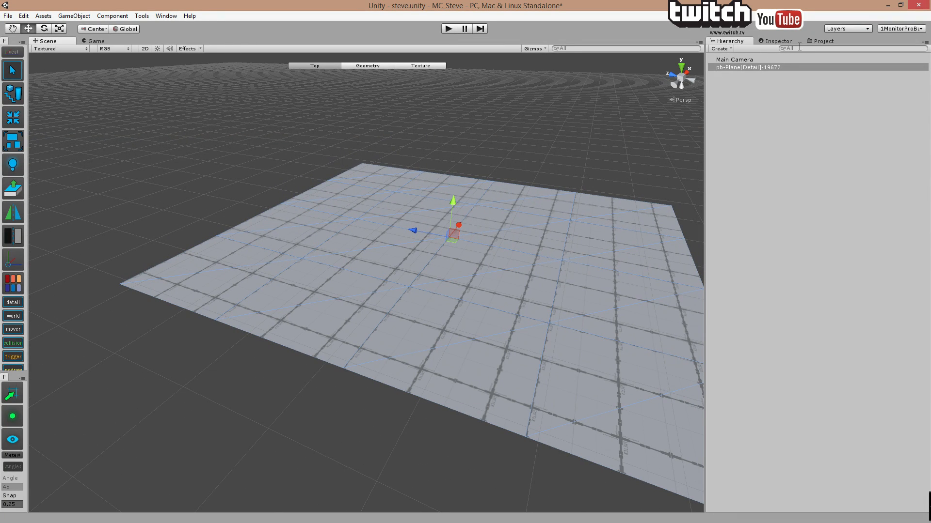
- Set the ProBuilder plane's Y and Z position to 0
click(781, 41)
click(870, 79)
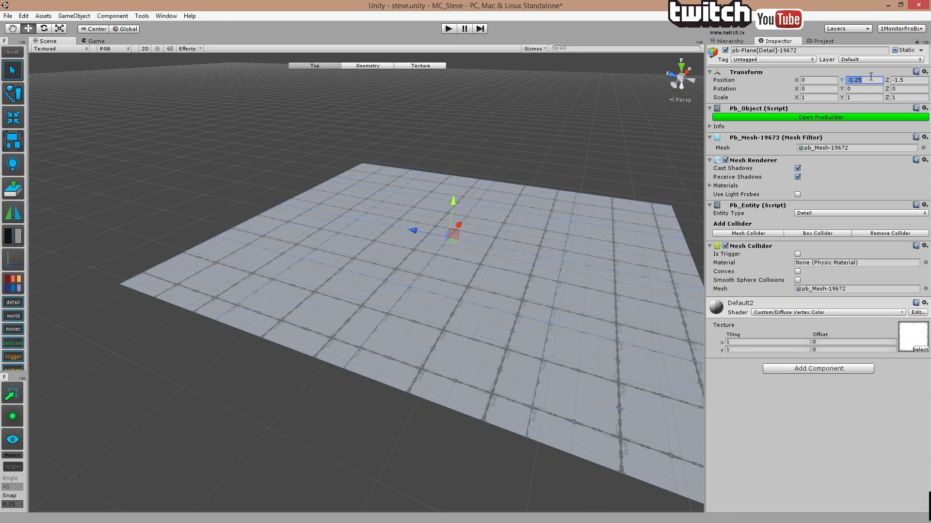
text(0)
key(Tab)
text(0)
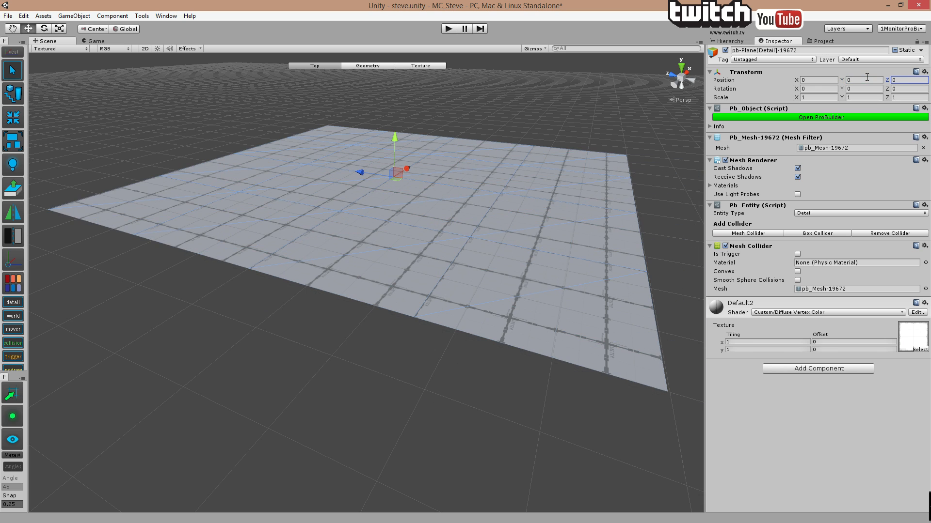
- In ProBuilder's Geometry mode, raise the plane's centre face and lower a face along its side edge
middle_drag(540, 99, 538, 147)
scroll(514, 129, up, 4)
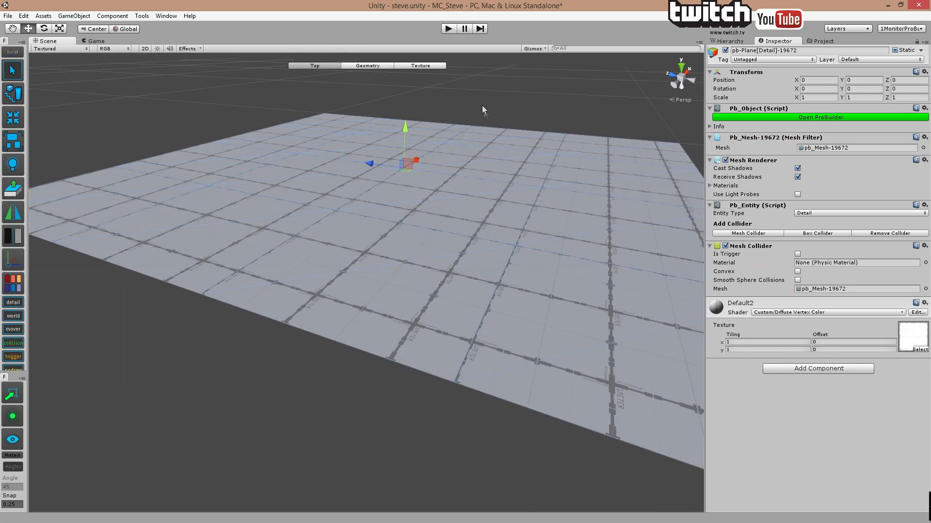
middle_drag(482, 105, 448, 464)
click(358, 68)
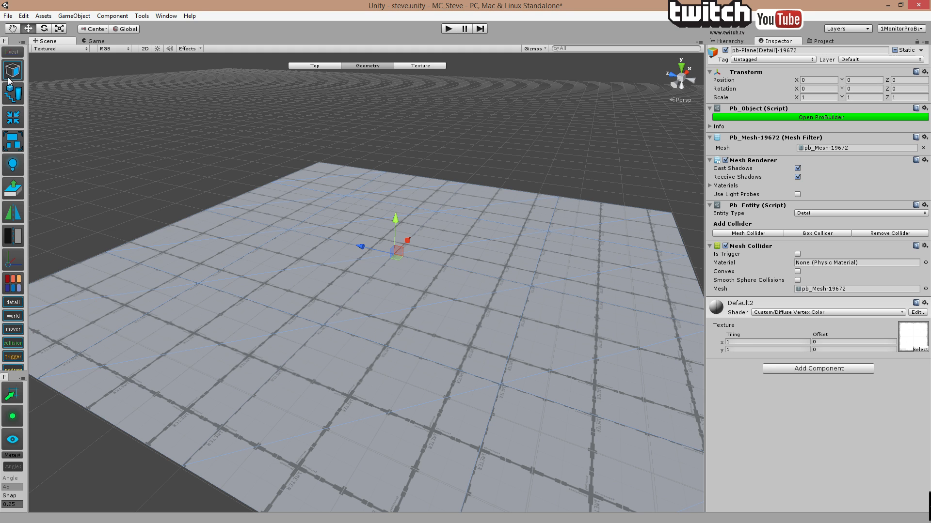
click(420, 272)
drag(442, 271, 130, 246)
click(192, 251)
drag(195, 217, 199, 235)
- Raise the plane's far corner face well above the surface and deselect the plane
click(338, 178)
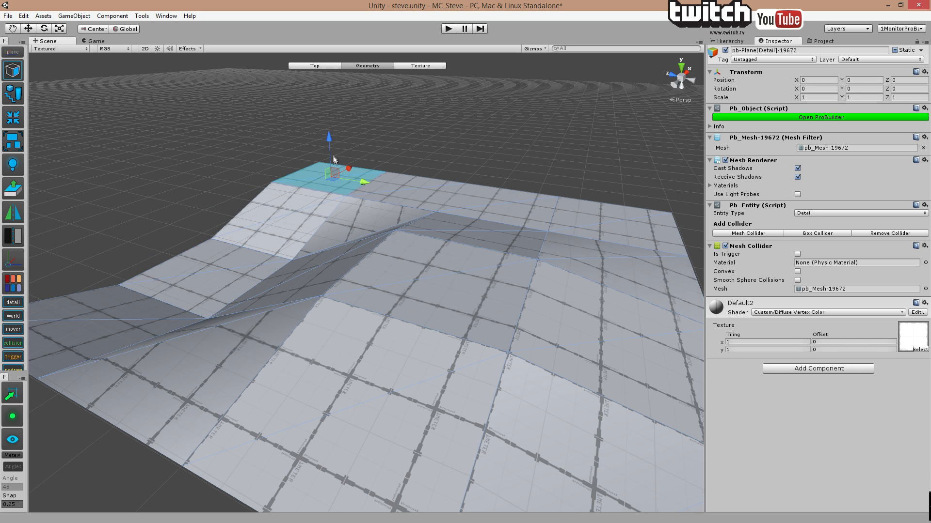
drag(329, 136, 329, 112)
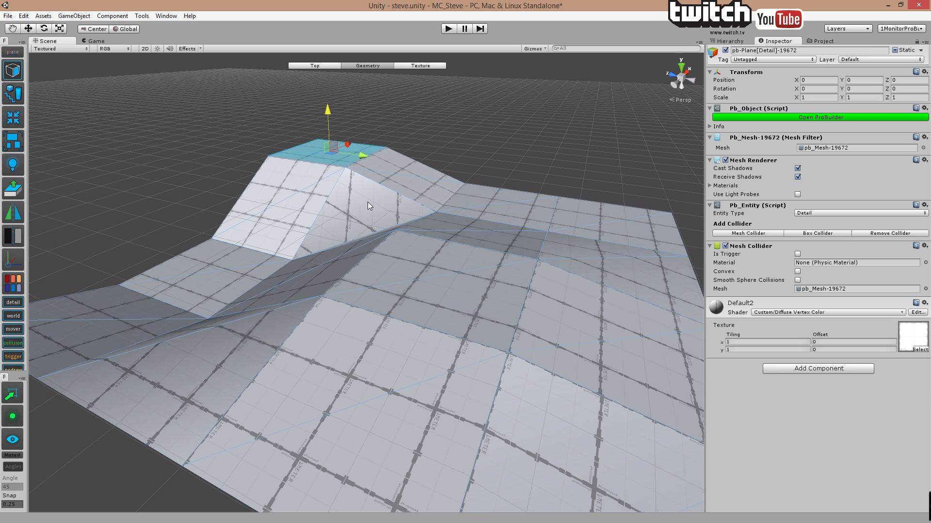
click(621, 188)
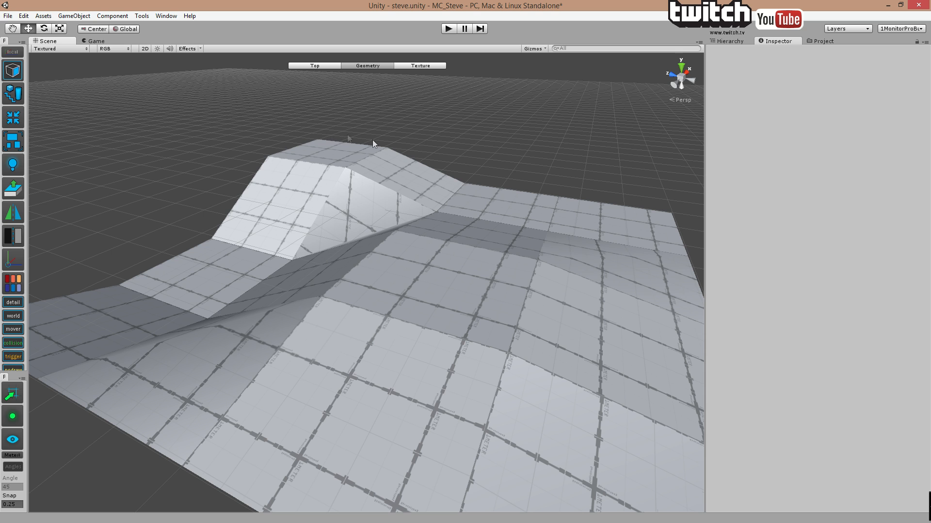
- Lower the plane's far corner face back down and push the raised centre face down below its surroundings
click(331, 157)
drag(327, 120, 329, 143)
click(433, 275)
drag(441, 249, 441, 310)
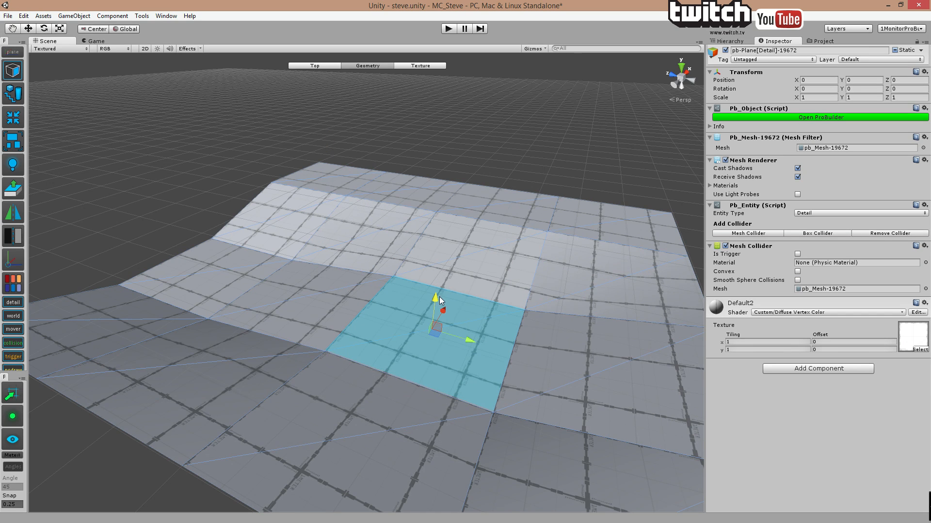
- Raise the sunken side-edge face and the centre face back to the plane's original level
scroll(434, 276, down, 5)
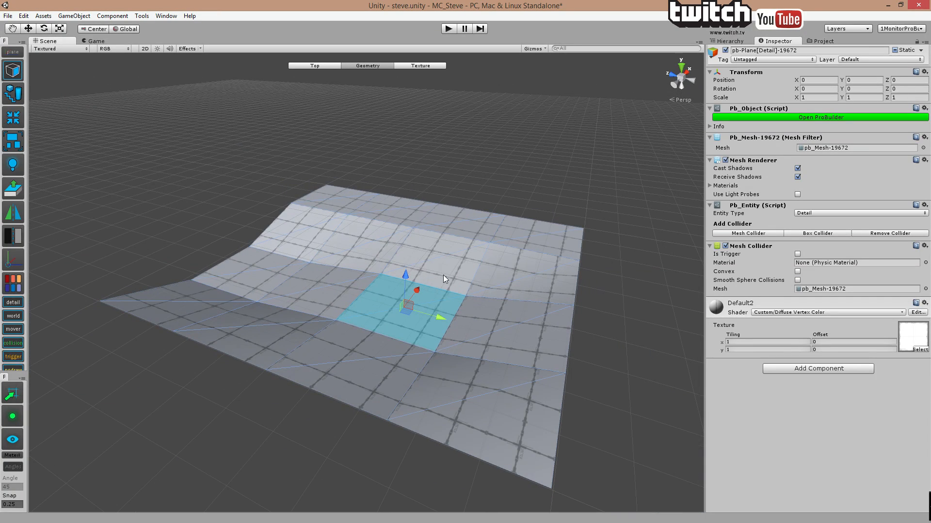
click(290, 270)
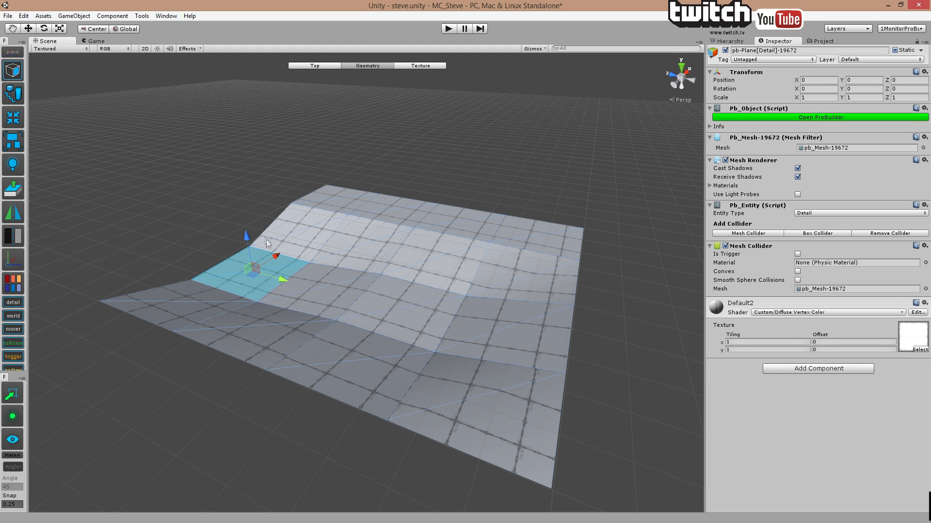
drag(247, 236, 245, 217)
click(410, 300)
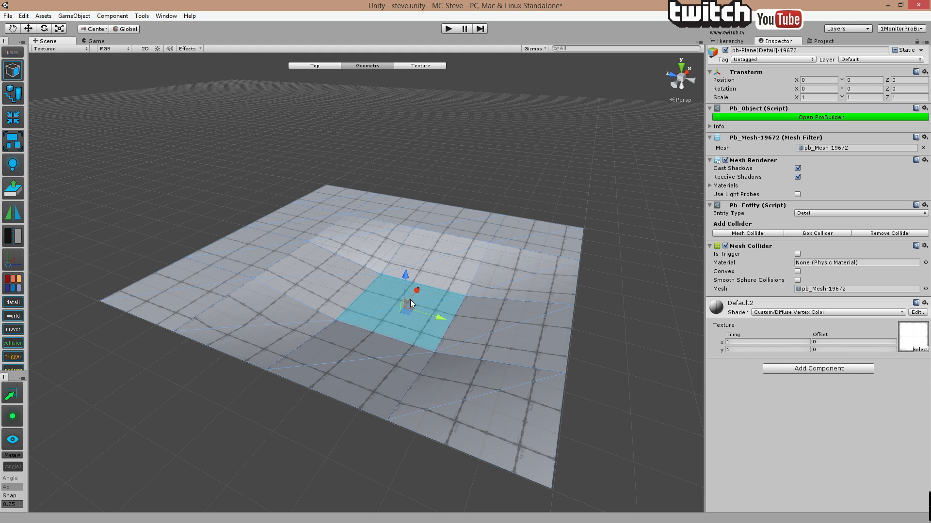
drag(406, 281, 405, 262)
- Clear the face selection and delete the ProBuilder plane from the scene
click(471, 235)
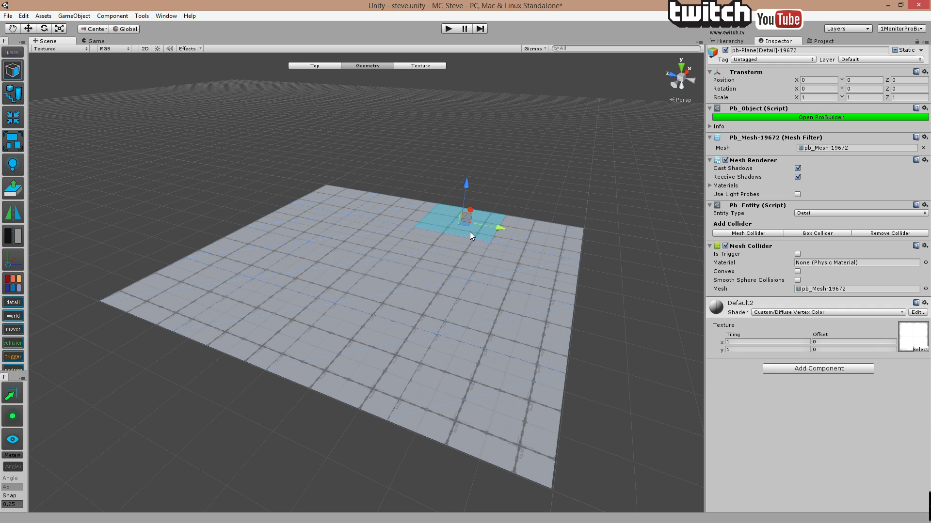
key(Escape)
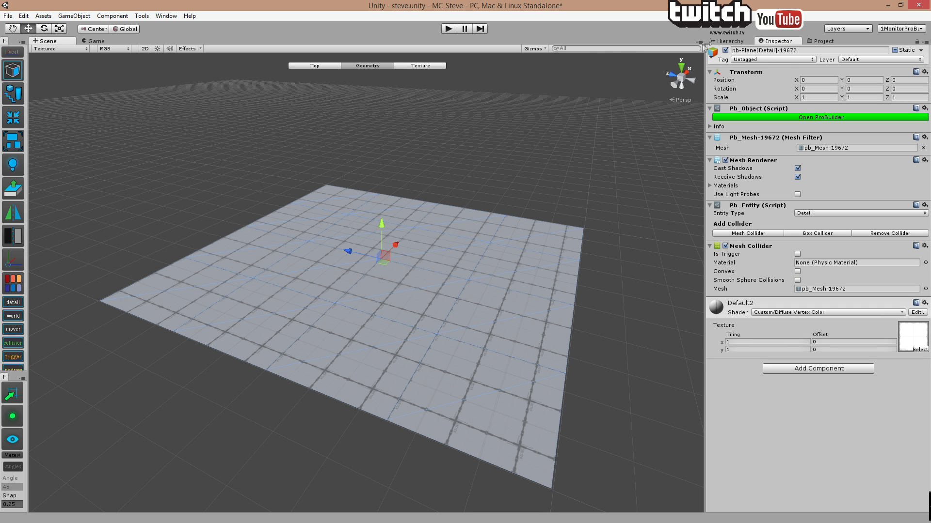
click(730, 41)
key(Delete)
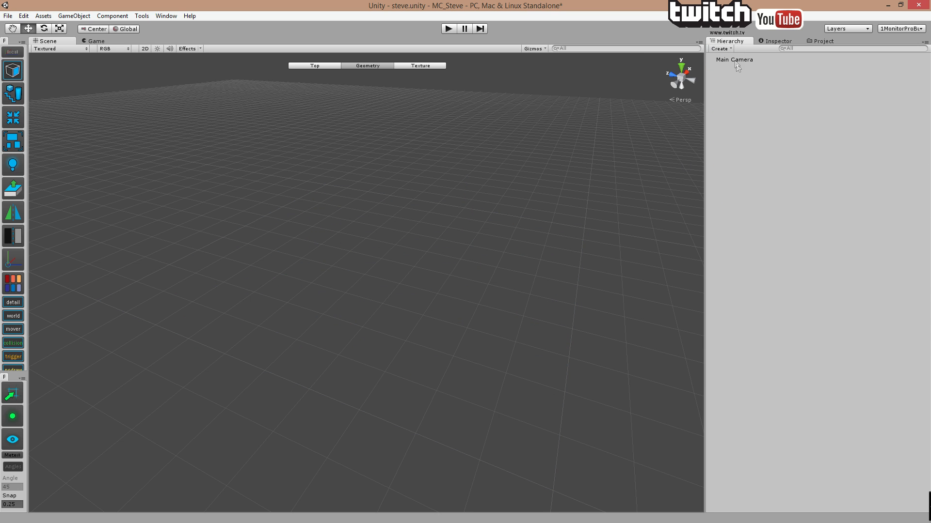
- Add a standard plane and a directional light to the scene
click(720, 49)
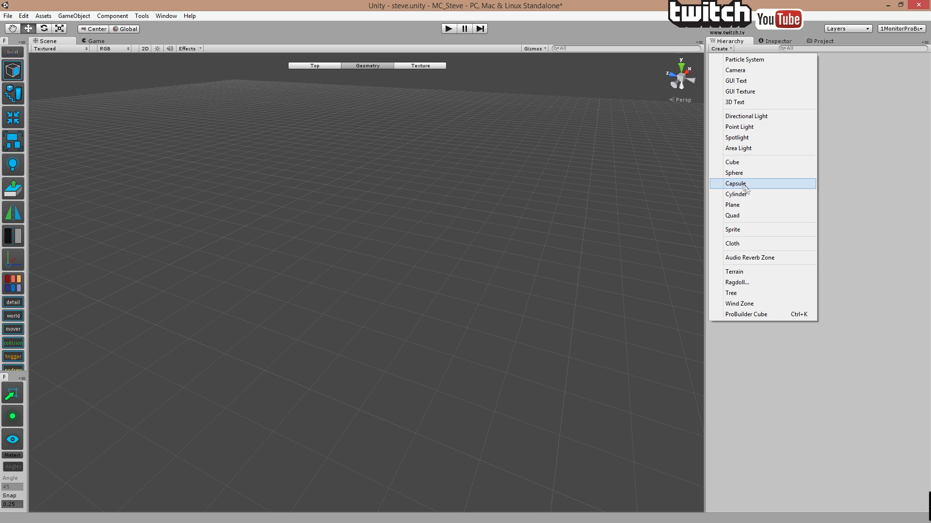
click(752, 205)
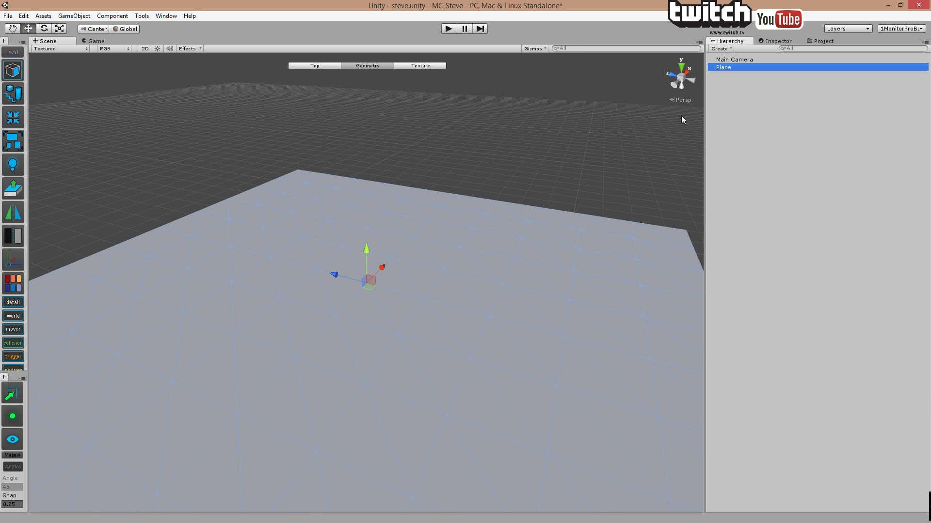
click(720, 48)
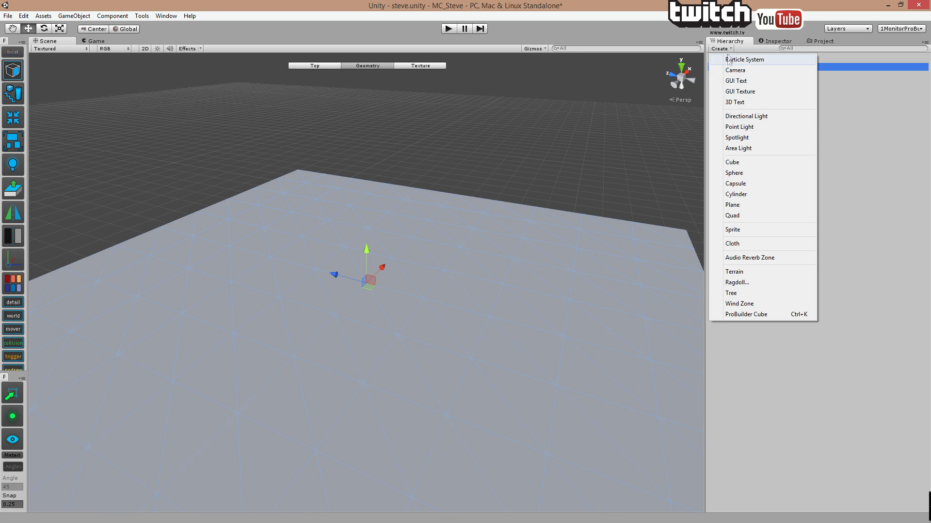
click(746, 116)
- Set the directional light's colour to grey with RGB 175, 175, 175
click(778, 41)
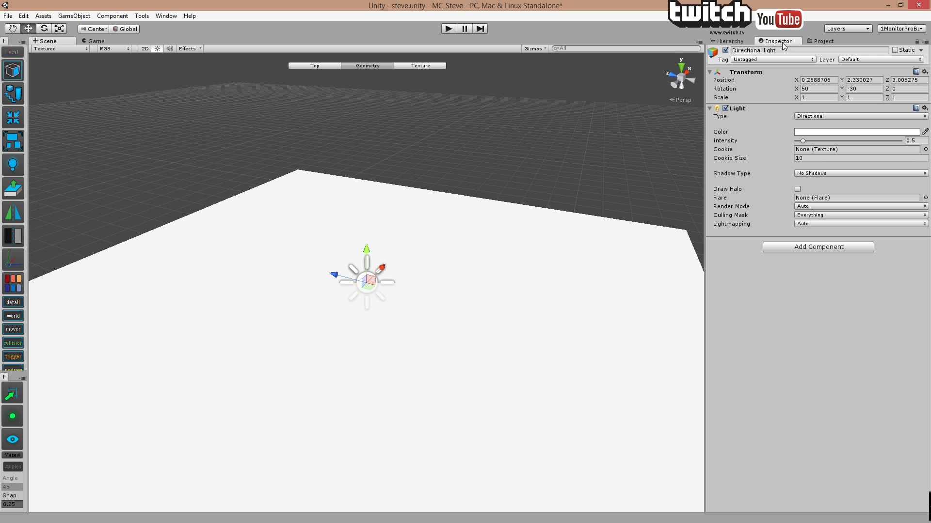
click(816, 132)
drag(128, 267, 110, 277)
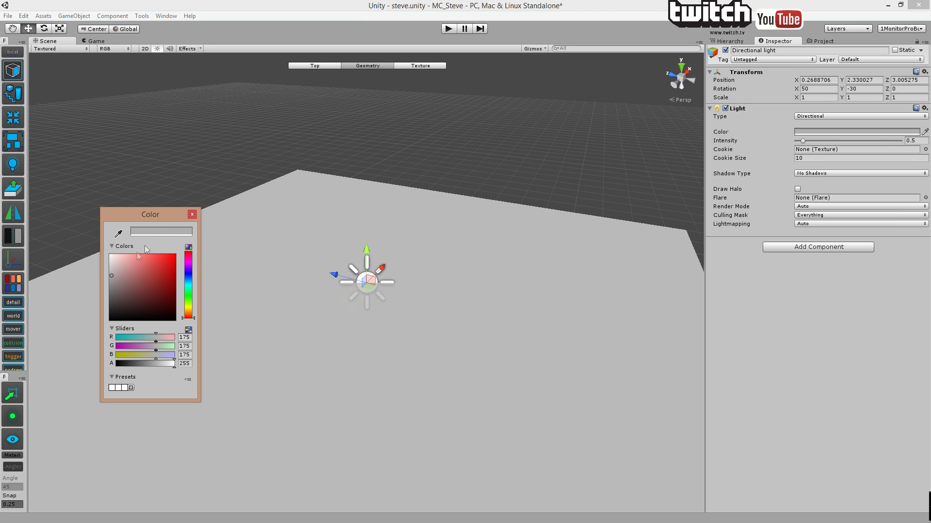
click(192, 214)
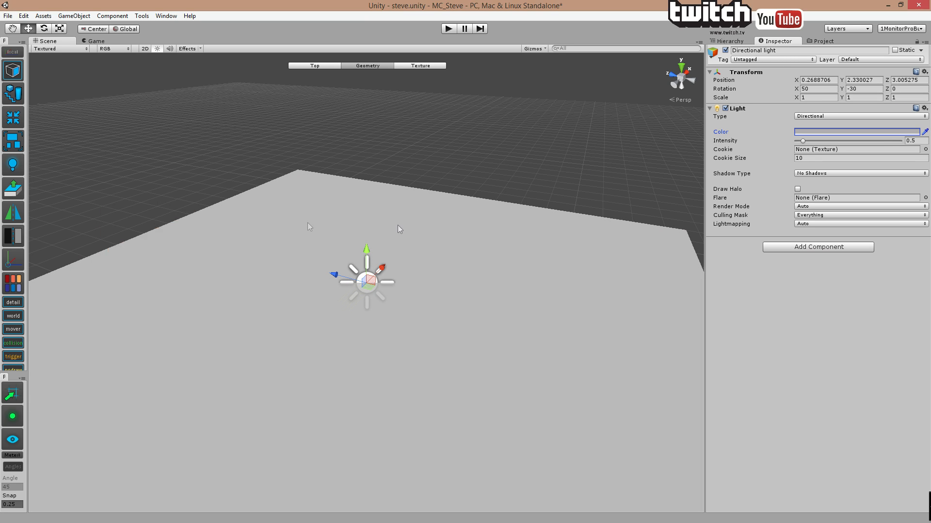
- Select the plane and set its position to X 0, Y 0, Z 0
click(725, 42)
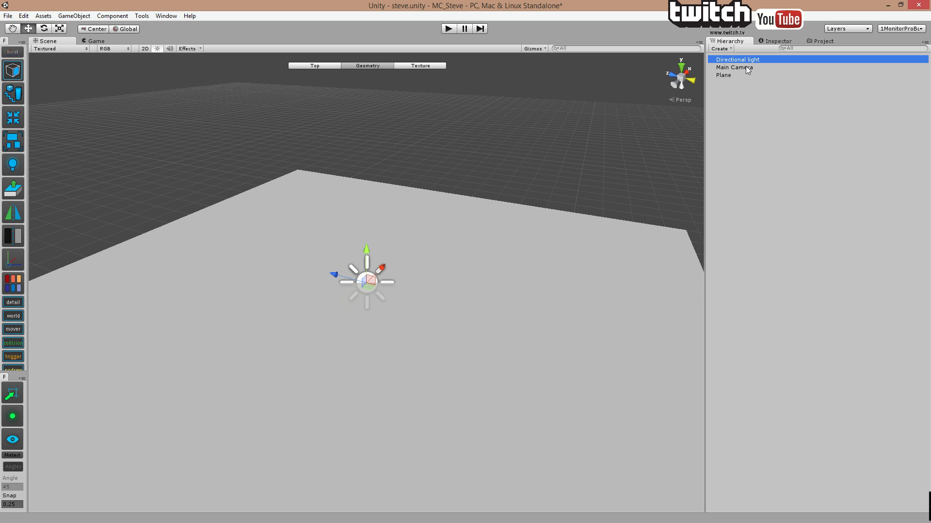
click(788, 75)
click(777, 42)
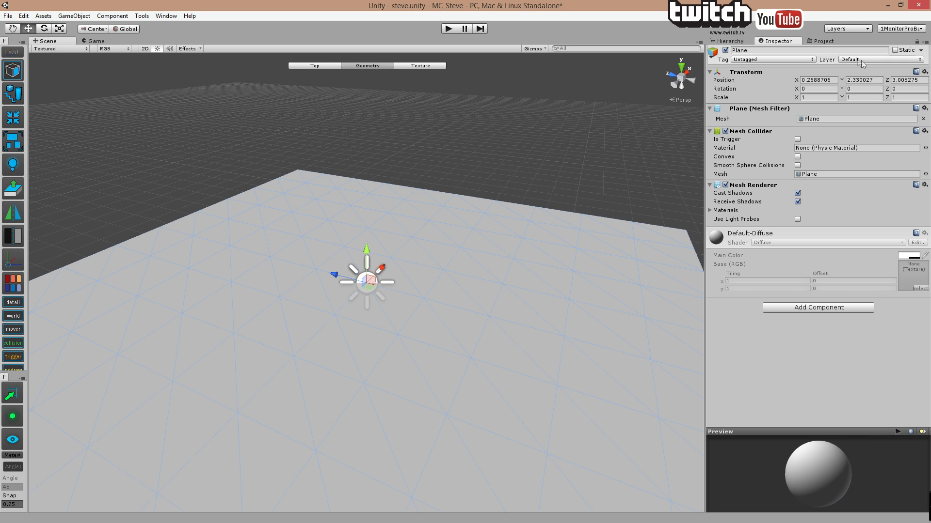
click(830, 81)
text(0)
key(Tab)
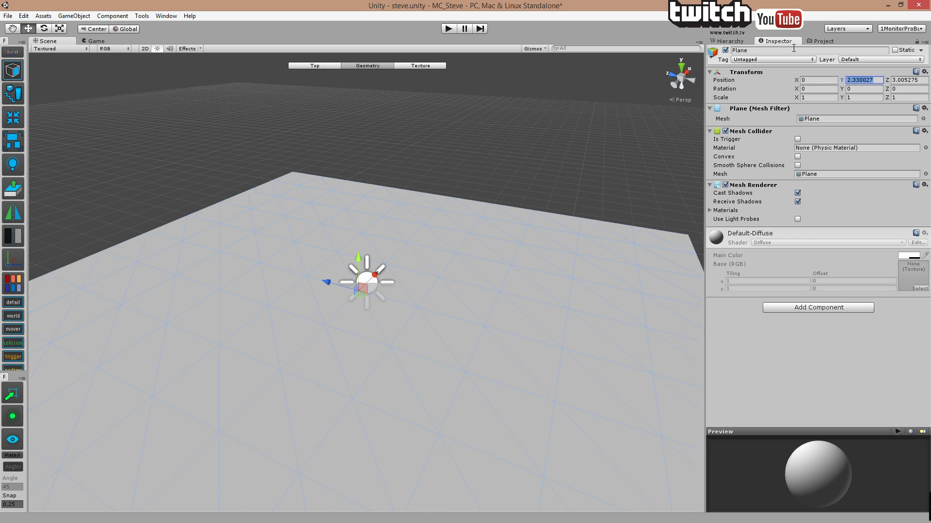
text(0)
key(Tab)
text(0)
- Dock the Inspector as its own column between the Scene view and the Hierarchy, and narrow both columns to enlarge the Scene view
middle_drag(568, 285, 454, 116)
drag(774, 41, 683, 63)
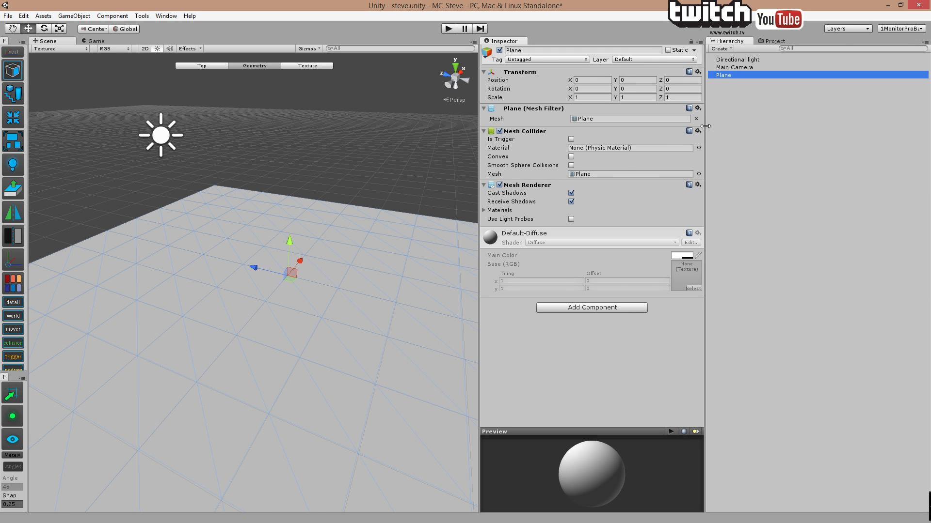
drag(706, 129, 834, 129)
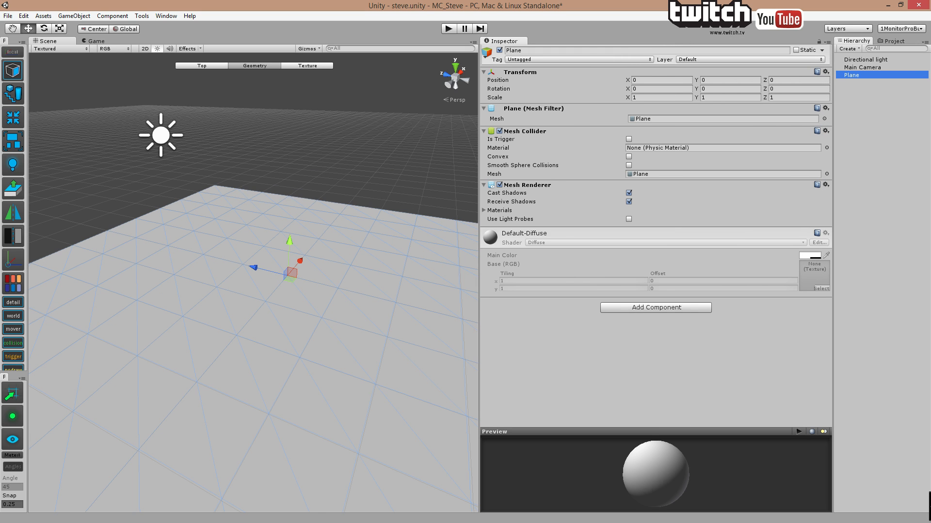
click(480, 141)
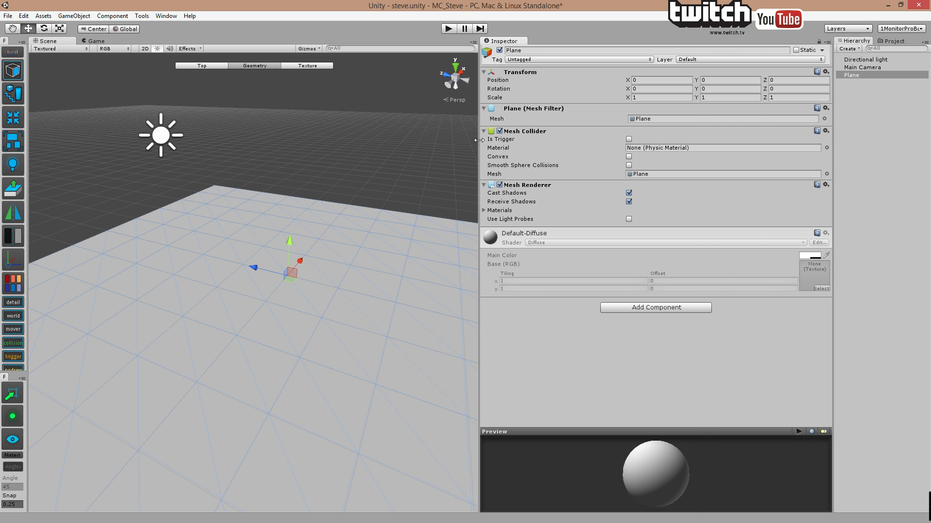
drag(478, 141, 698, 141)
- Deselect the plane and create a 1 × 1 × 1 ProBuilder cube with the Shape Tool
middle_drag(490, 243, 479, 225)
scroll(465, 230, up, 3)
click(485, 32)
click(517, 90)
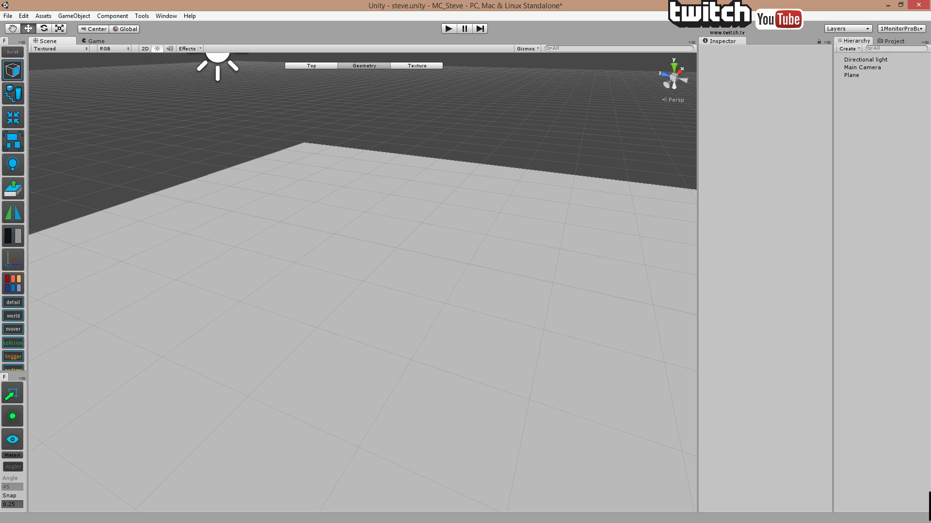
click(13, 95)
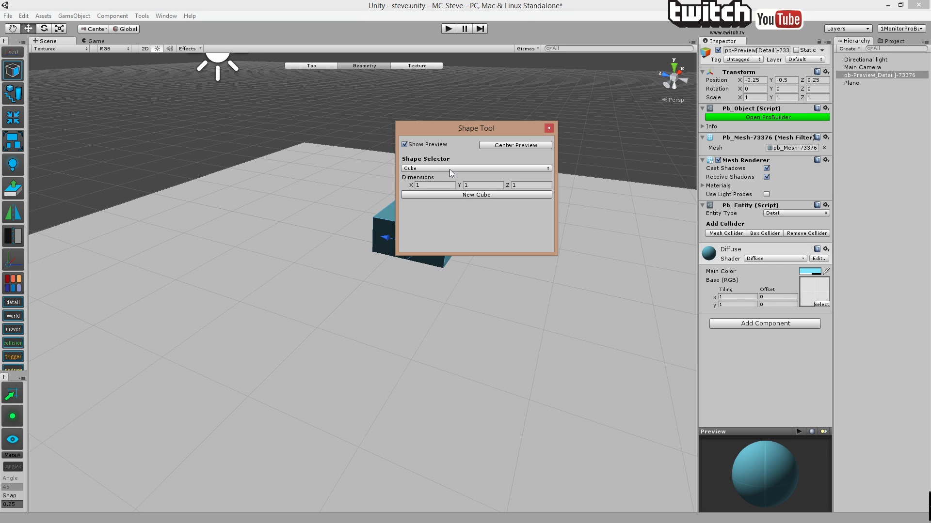
drag(462, 129, 570, 187)
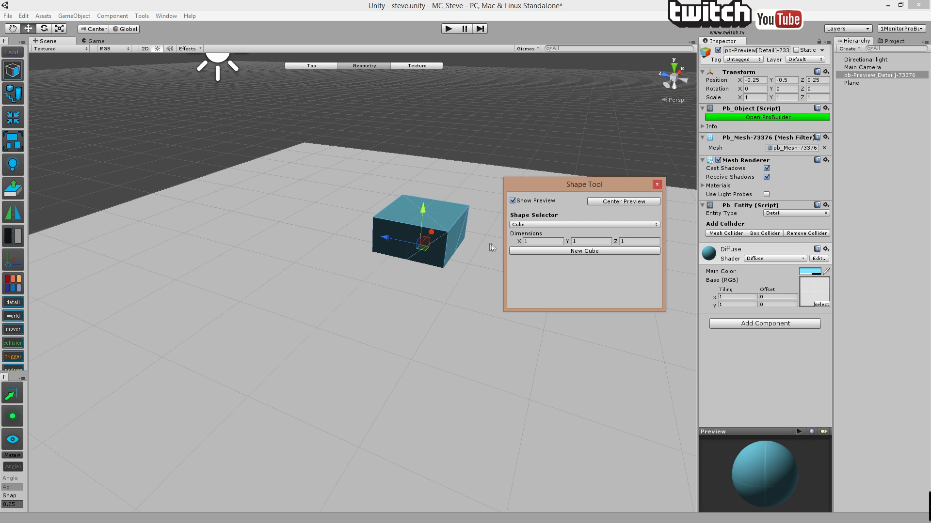
click(594, 252)
click(657, 185)
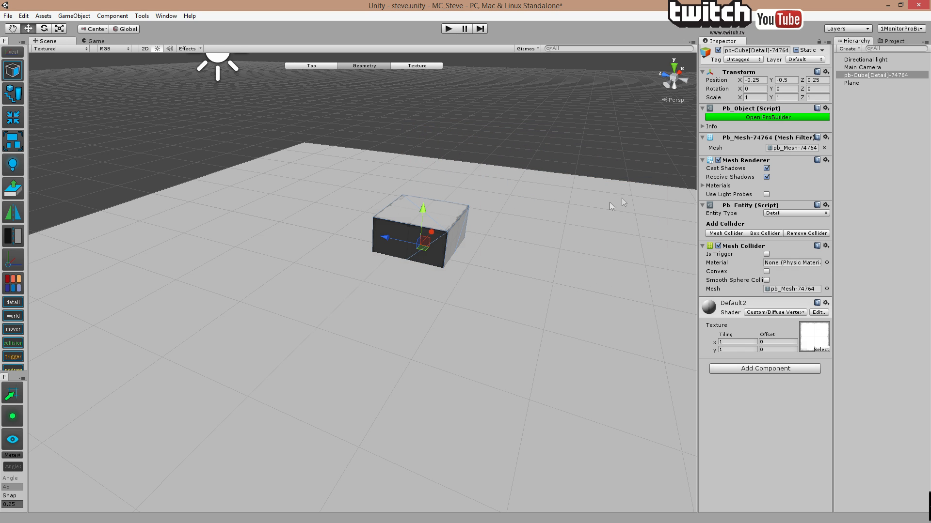
- Set the new cube's position to X 0, Y 0, Z 0
click(755, 80)
text(0)
key(Tab)
text(0)
key(Tab)
text(0)
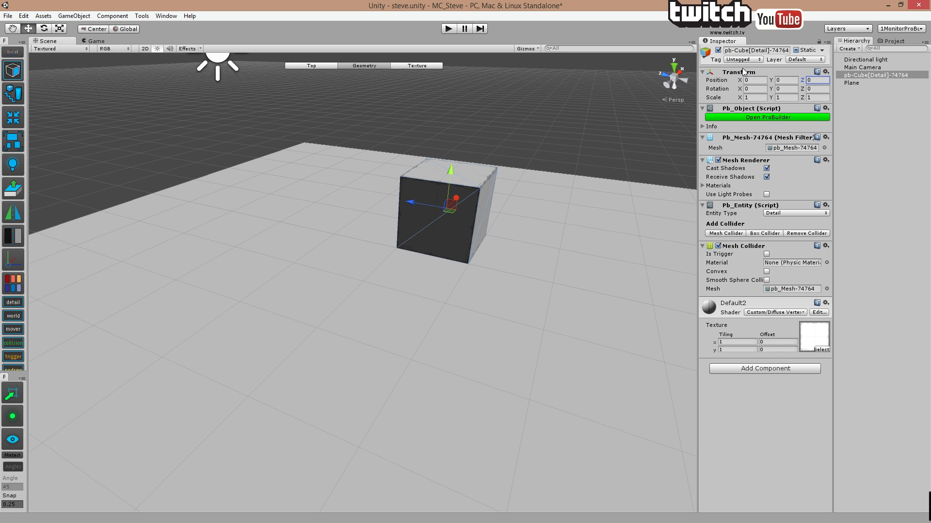
scroll(528, 145, down, 3)
scroll(521, 149, up, 5)
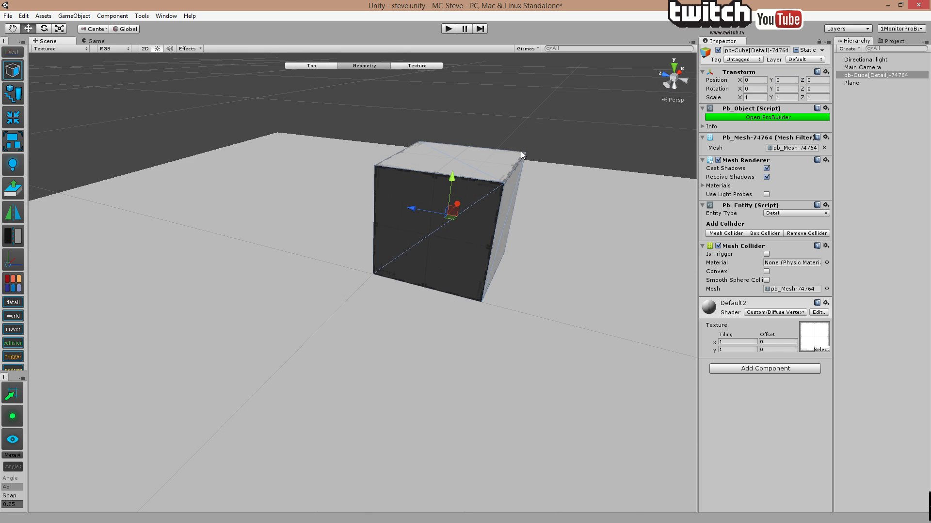
alt+drag(527, 146, 406, 292)
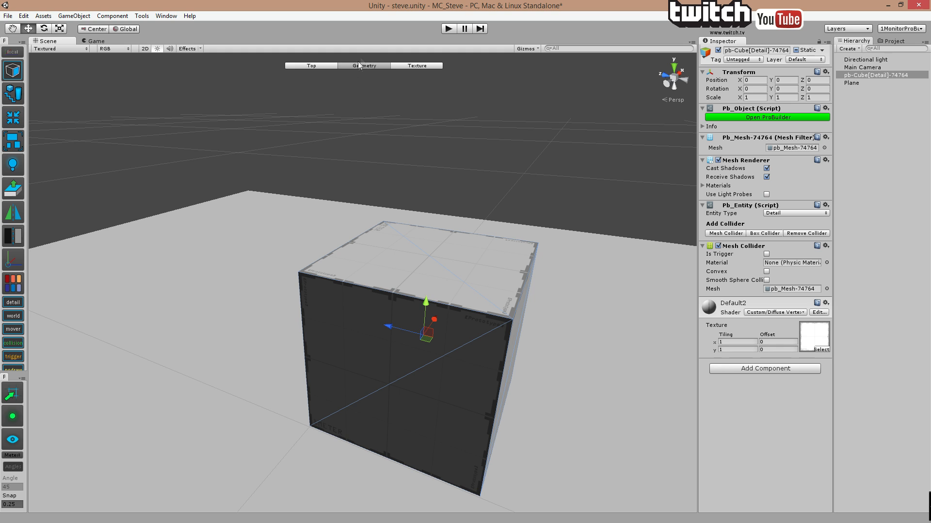
- Switch to Geometry editing and lower the cube's top face to flatten the cube into a low box
click(327, 65)
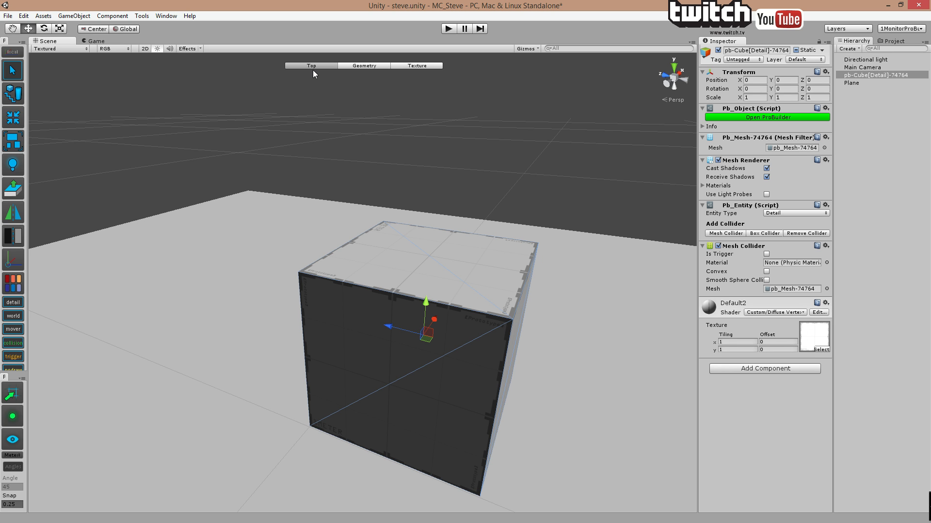
click(367, 68)
click(422, 246)
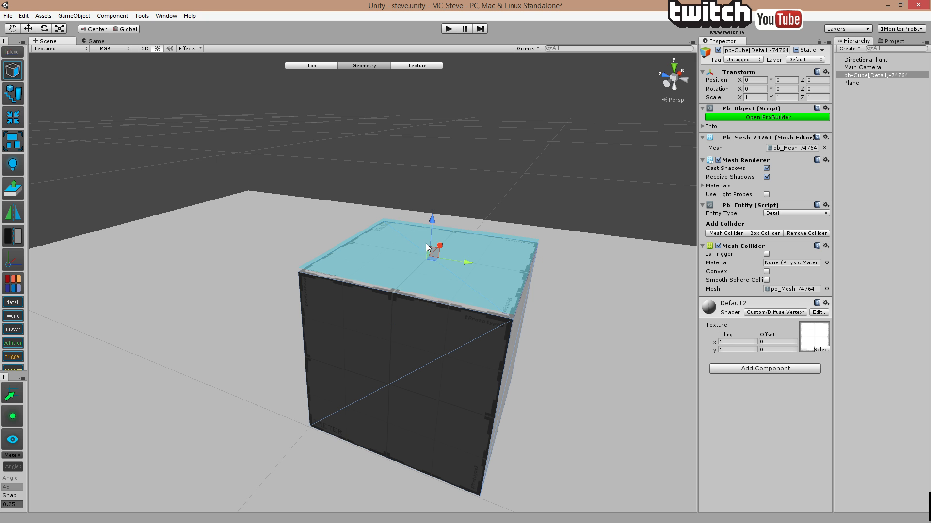
click(468, 372)
click(534, 346)
click(488, 281)
middle_drag(469, 298, 479, 279)
drag(454, 213, 460, 316)
middle_drag(467, 297, 461, 170)
scroll(460, 171, up, 2)
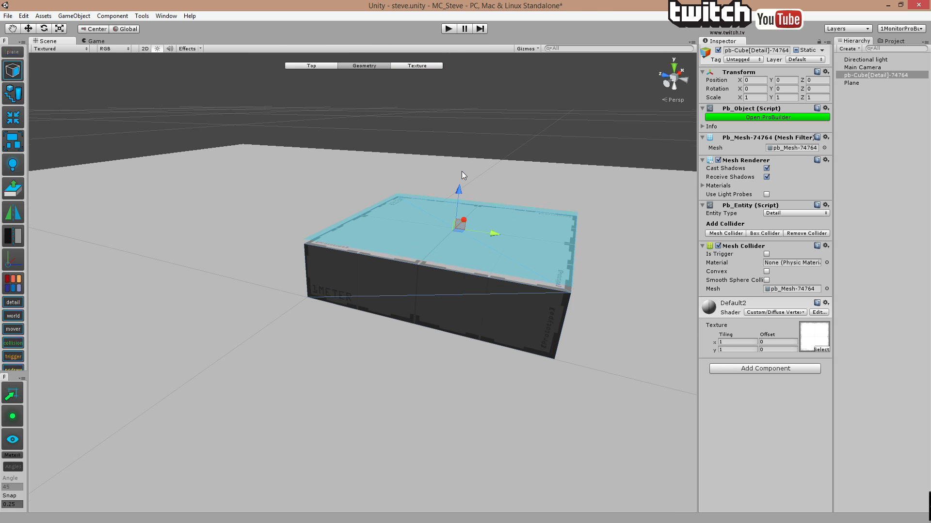
middle_drag(479, 136, 466, 143)
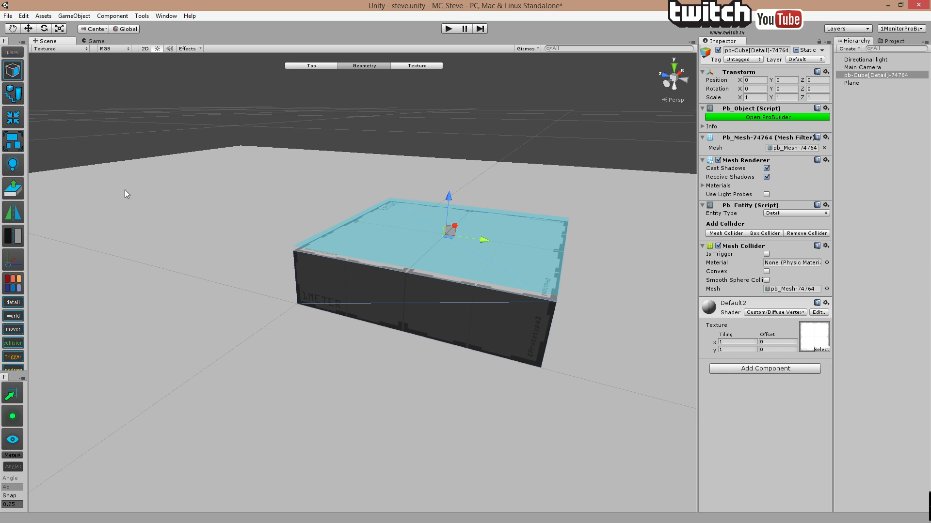
- Turn off grid snapping and lower the top face further to form a thin slab
mouse_move(449, 202)
mouse_down()
mouse_move(446, 227)
mouse_move(449, 201)
mouse_up()
click(12, 417)
drag(448, 199, 451, 225)
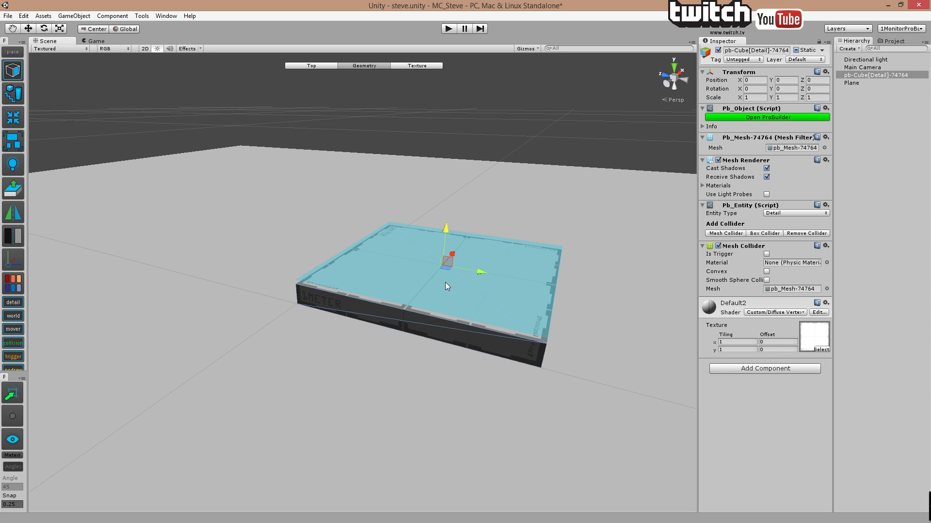
- Move the whole slab vertically in Top mode, reset its Y position to 0 and return to Geometry editing
click(568, 164)
click(475, 259)
click(325, 65)
mouse_move(447, 240)
mouse_down()
mouse_move(461, 135)
mouse_move(464, 188)
mouse_move(476, 125)
mouse_move(447, 186)
mouse_move(449, 243)
mouse_move(462, 235)
mouse_up()
click(786, 80)
text(0)
click(476, 275)
click(378, 67)
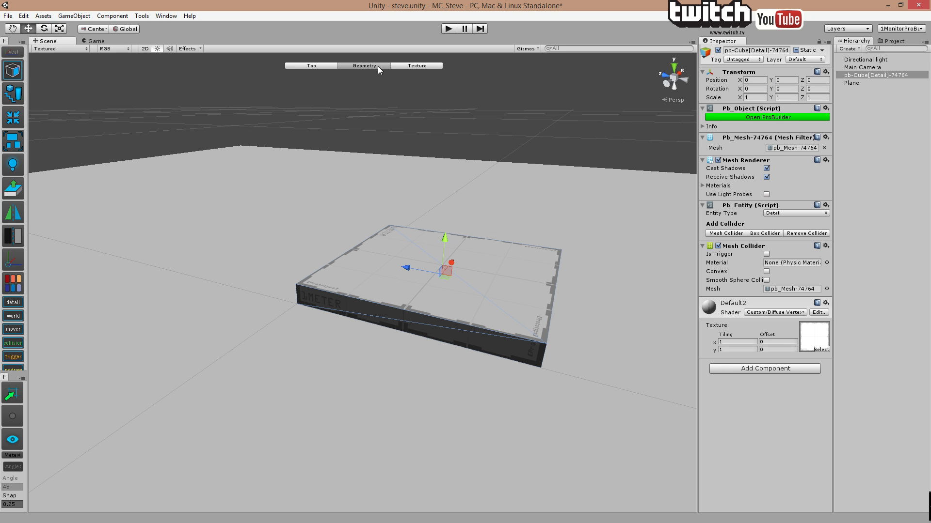
- Extrude the slab's top face with the Extrude tool, and undo the extrusion
click(486, 315)
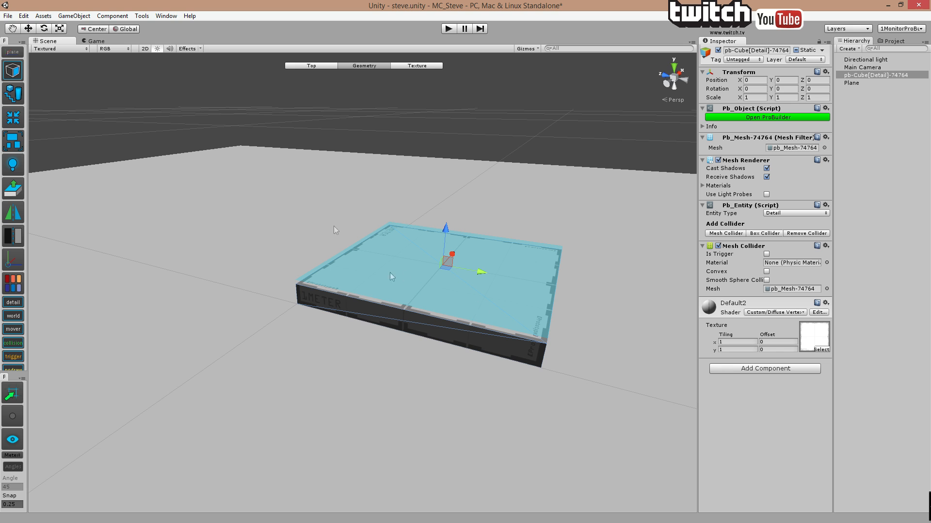
click(17, 193)
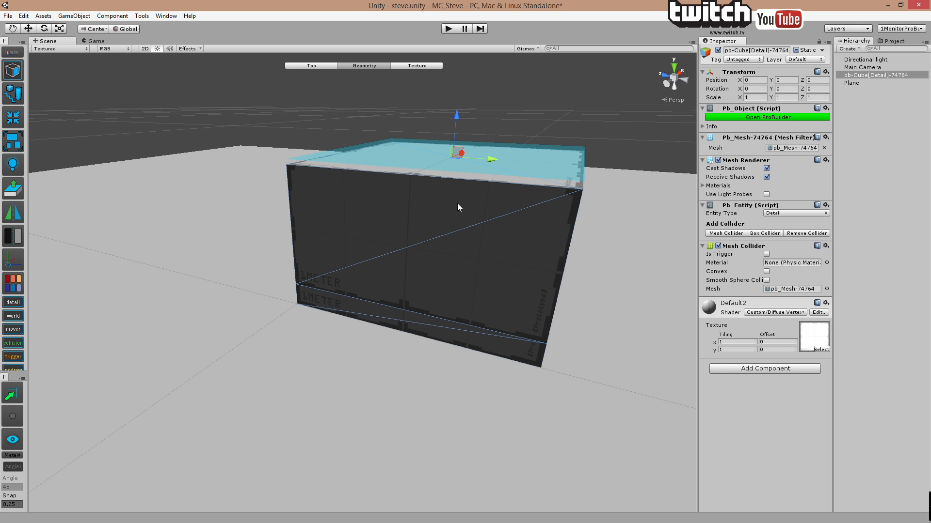
key(ctrl+z)
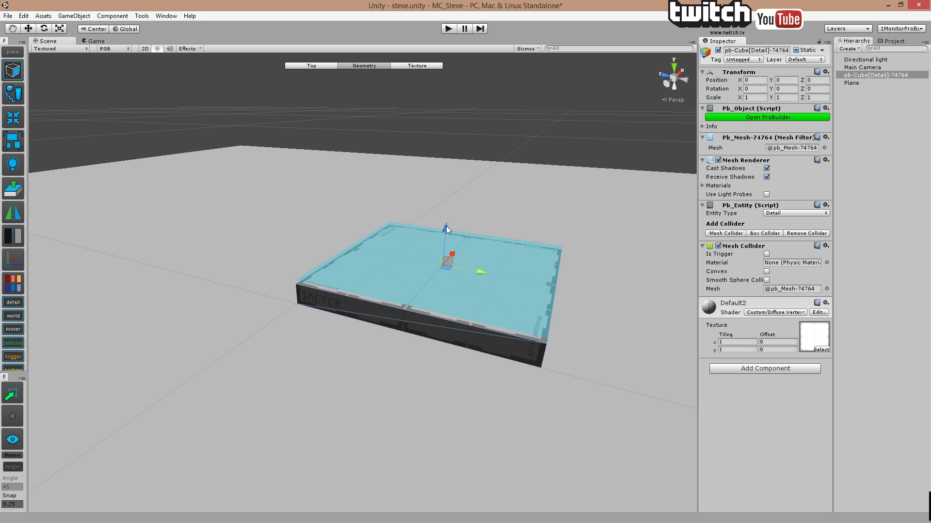
- Extrude the slab's top face a short distance upward and scale the new face down uniformly to a small central square
mouse_move(446, 227)
shift+mouse_down()
mouse_move(452, 150)
mouse_move(455, 222)
mouse_move(450, 212)
shift+mouse_up()
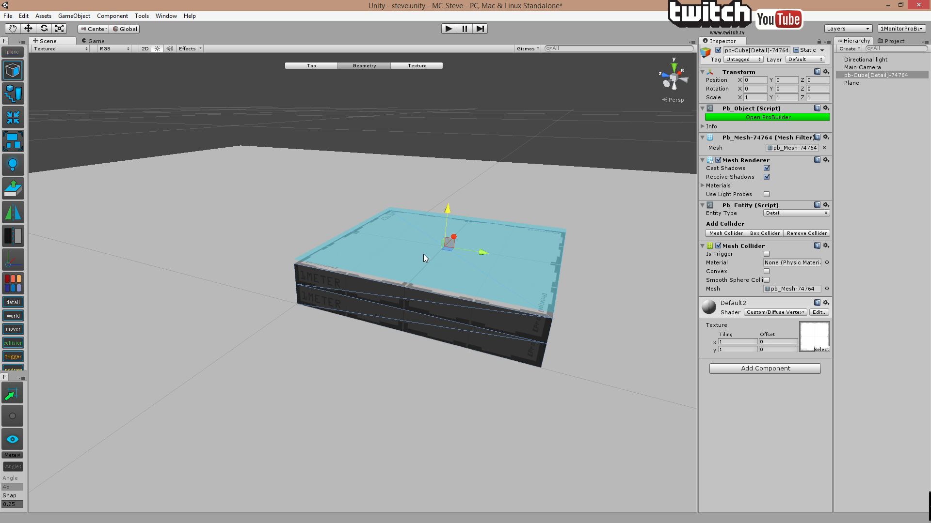
key(r)
middle_drag(508, 189, 506, 206)
right_drag(506, 195, 482, 294)
middle_drag(490, 196, 406, 307)
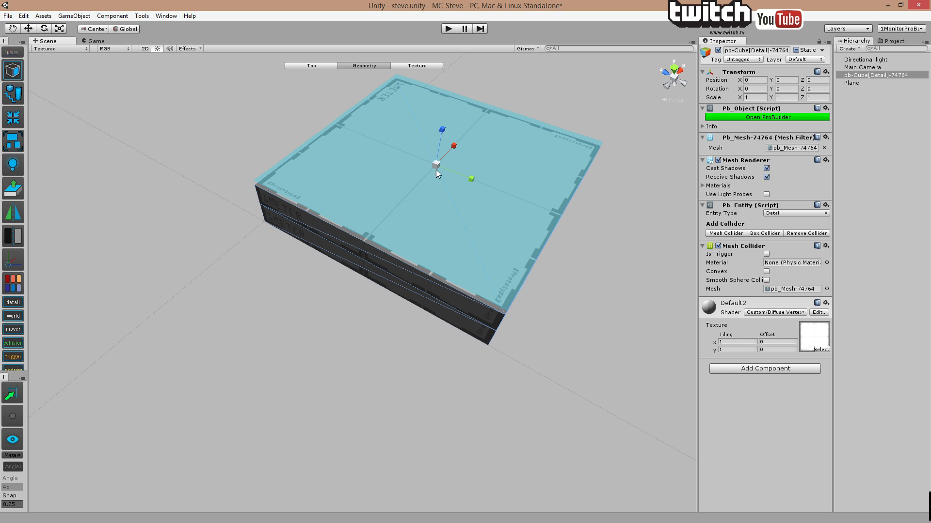
drag(434, 165, 436, 208)
drag(435, 208, 435, 207)
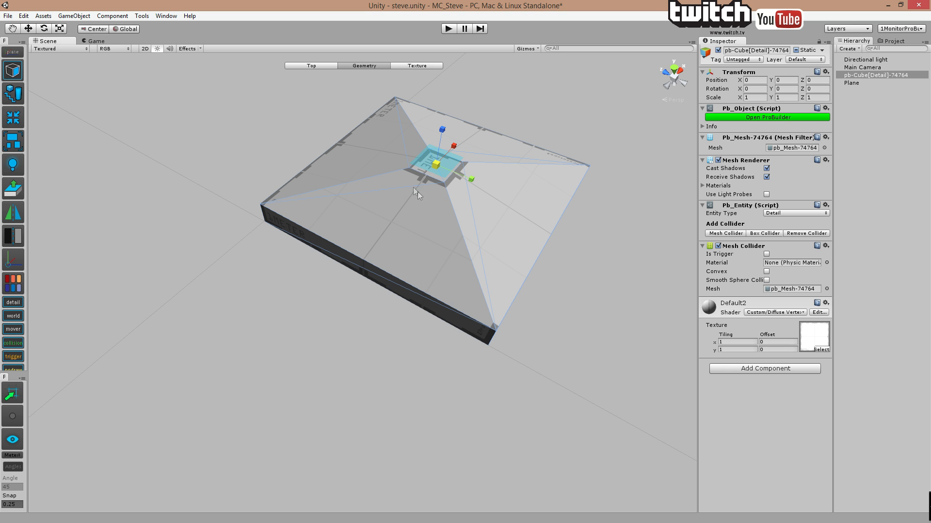
- Lower the small central face slightly and scale it up until it covers most of the slab's top
key(w)
drag(442, 139, 440, 152)
middle_drag(460, 212, 405, 279)
scroll(453, 187, up, 5)
scroll(453, 186, up, 3)
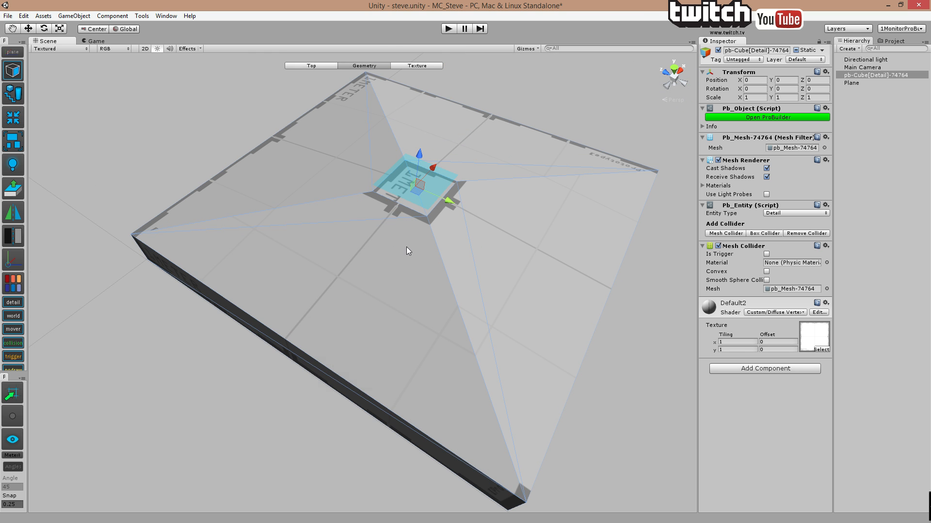
key(e)
key(r)
drag(415, 188, 404, 21)
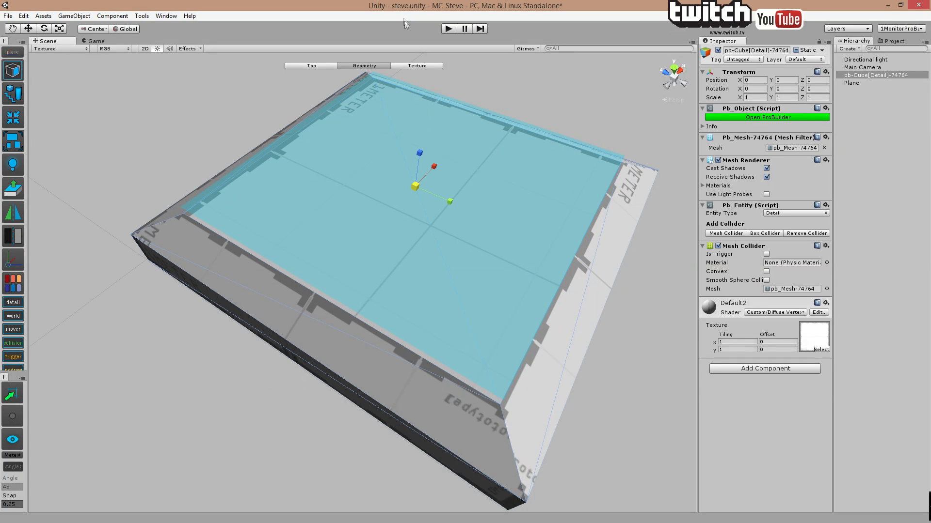
key(w)
- Extrude the enlarged top face straight upward into a tall block on the sloped base
middle_drag(441, 217, 414, 161)
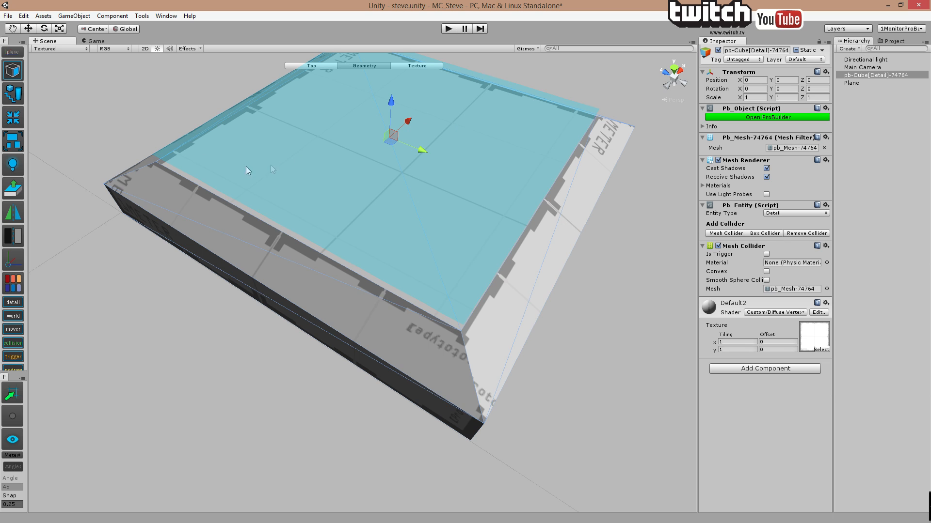
middle_drag(227, 155, 251, 170)
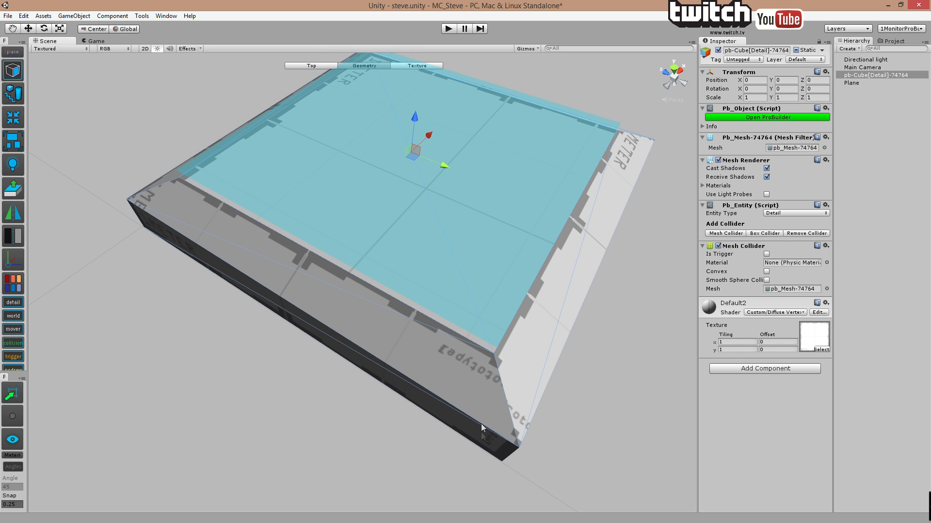
middle_drag(482, 380, 431, 383)
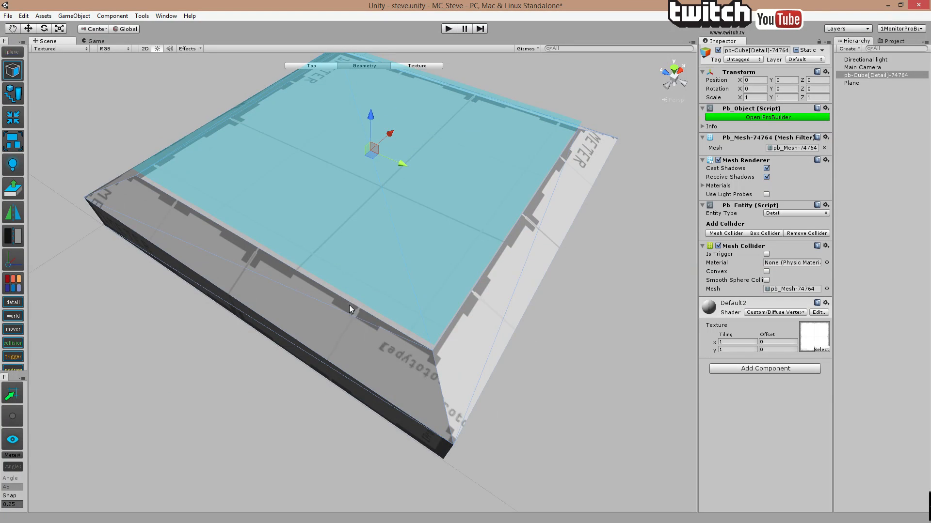
middle_drag(350, 305, 361, 295)
right_drag(360, 295, 377, 242)
middle_drag(377, 245, 403, 263)
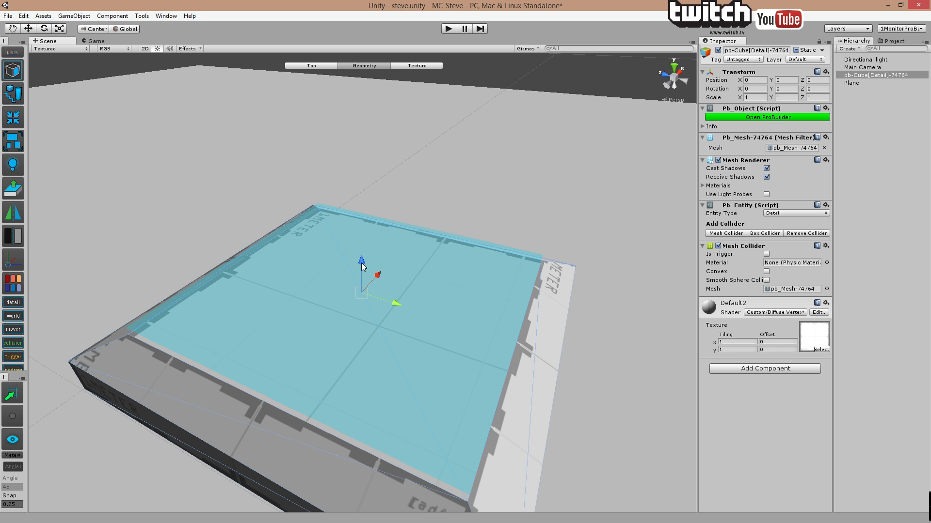
shift+drag(362, 263, 351, 177)
scroll(352, 195, down, 3)
middle_drag(351, 193, 355, 213)
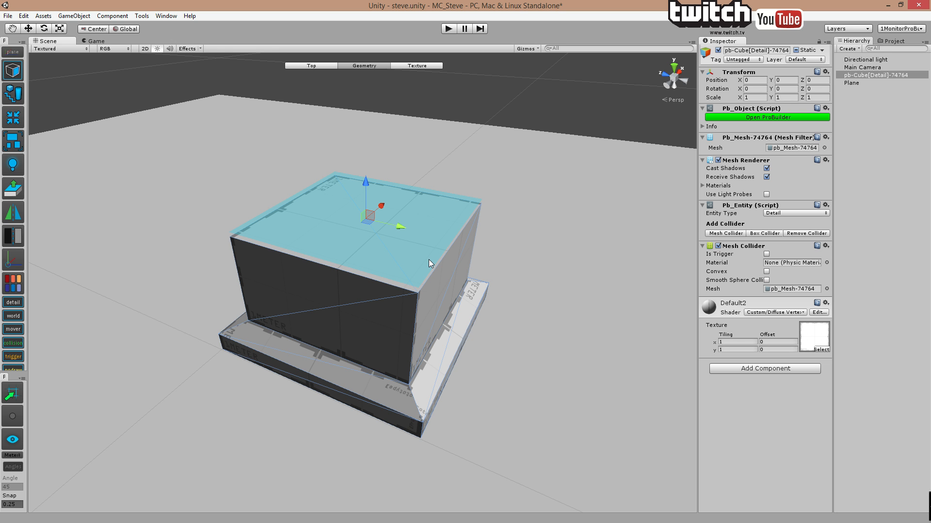
- Extrude the block's top face a short distance upward and scale the new face down uniformly to a small central square
key(shift)
shift+drag(366, 188, 366, 161)
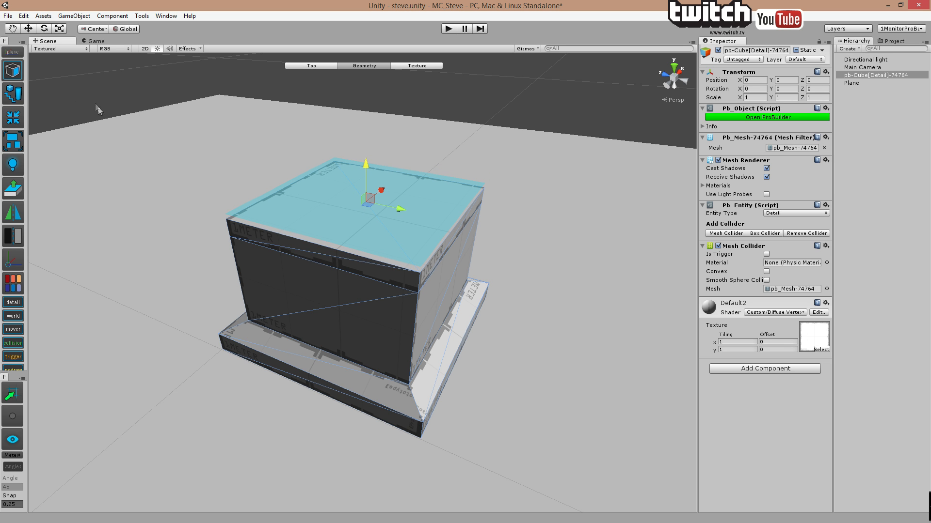
key(r)
drag(366, 201, 356, 230)
scroll(356, 221, up, 5)
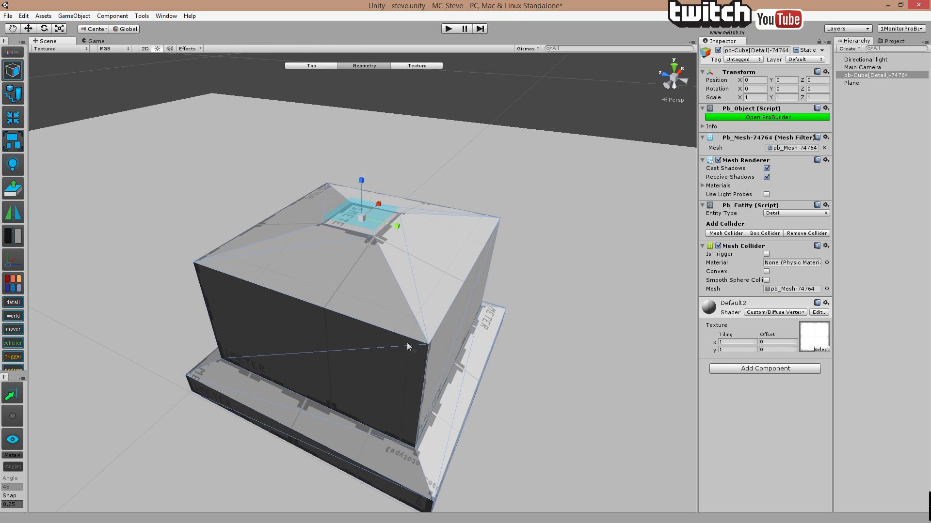
key(w)
middle_drag(357, 161, 373, 215)
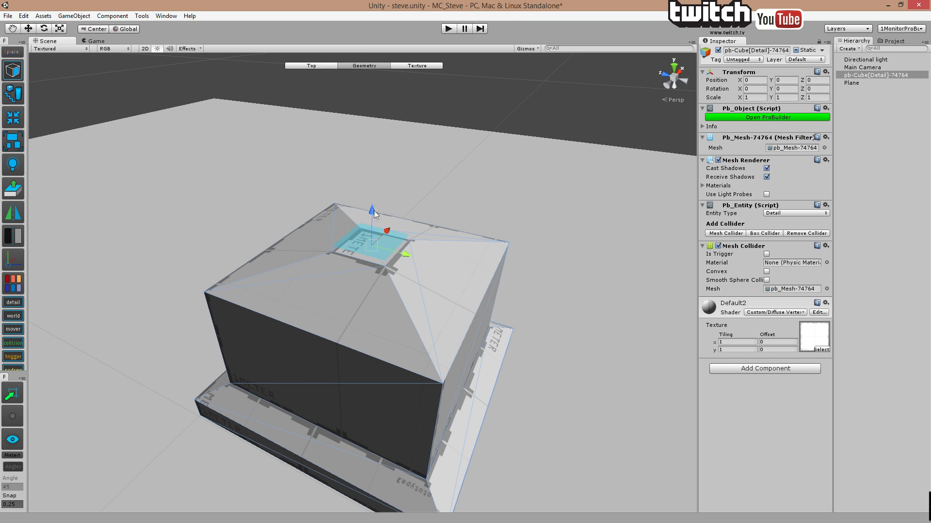
- Extrude the small central top face upward into a square column, adding a second short segment on top
shift+drag(374, 215, 365, 99)
middle_drag(393, 122, 384, 228)
mouse_move(358, 215)
shift+mouse_down()
mouse_move(350, 154)
mouse_move(366, 205)
shift+mouse_up()
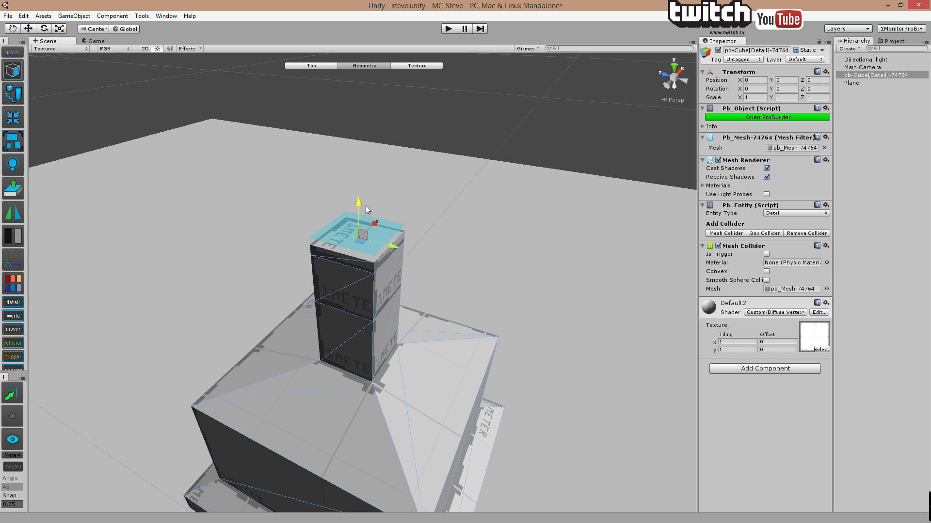
- Scale the column's top face down uniformly to a small square and extrude it upward into a narrow shaft
key(r)
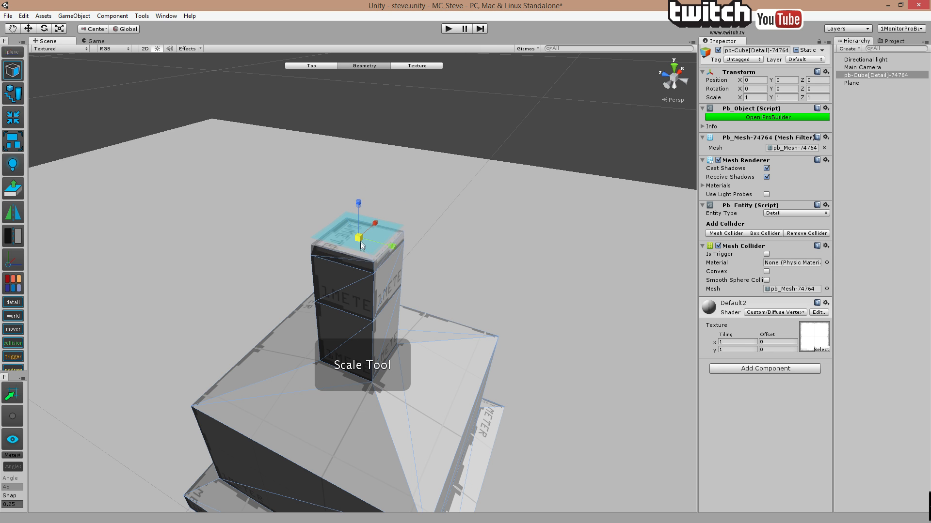
drag(361, 251, 364, 264)
key(w)
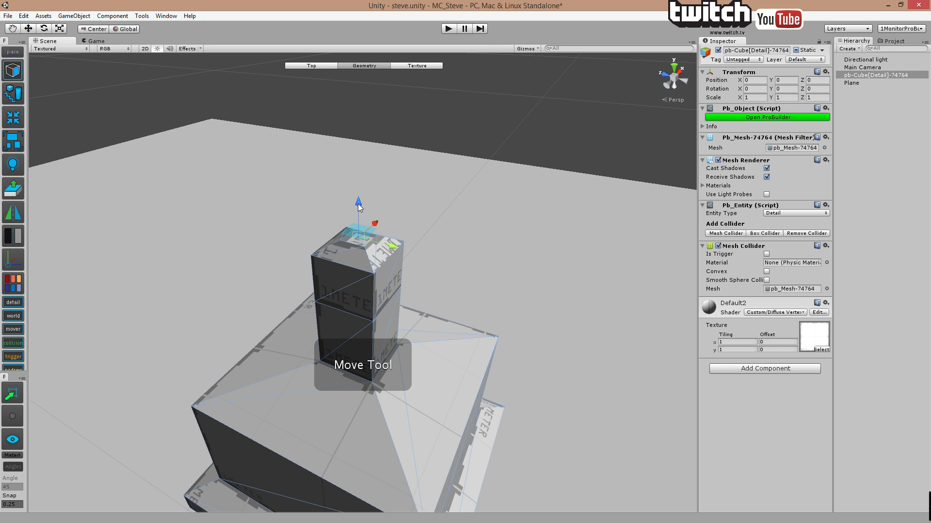
shift+drag(358, 204, 359, 121)
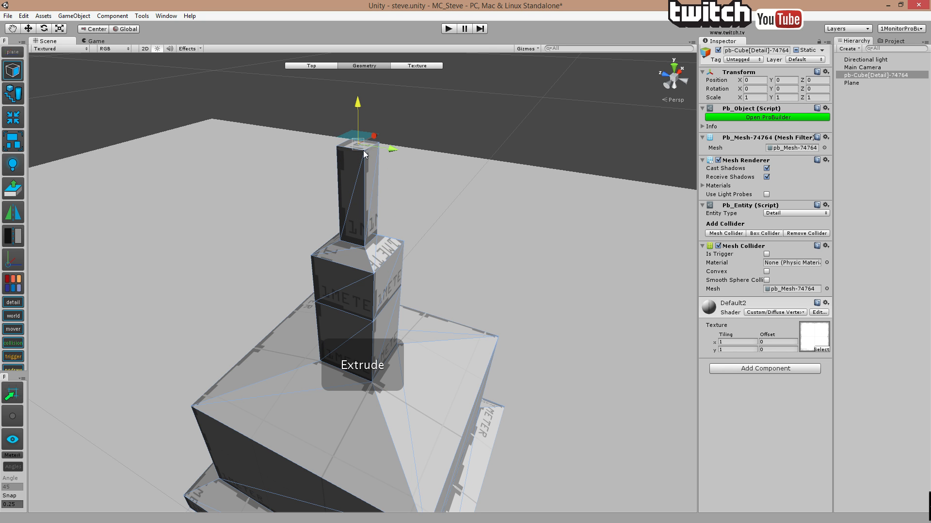
middle_drag(376, 127, 378, 153)
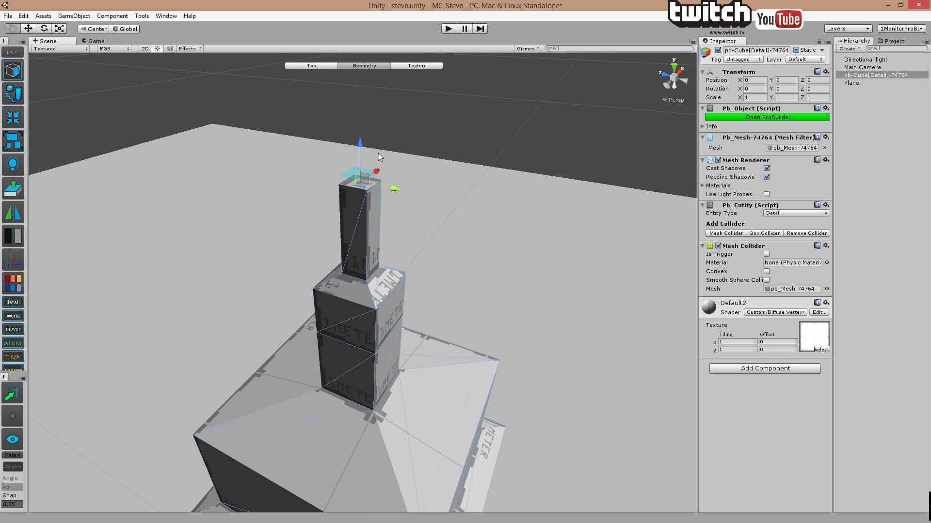
- Extrude the narrow shaft's top face a short distance upward and scale the new face up well beyond the shaft's width
drag(361, 142, 359, 110)
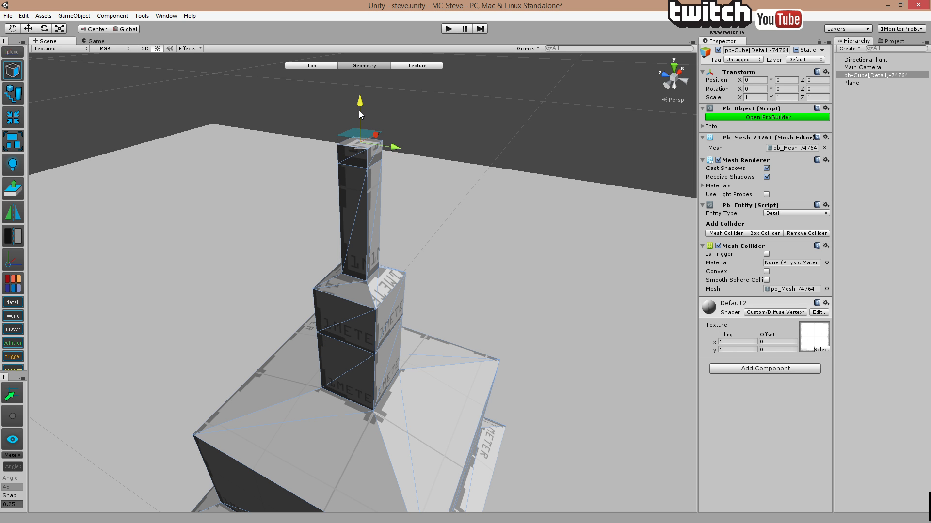
key(r)
drag(361, 140, 417, 250)
middle_drag(415, 187, 435, 421)
alt+drag(434, 422, 393, 212)
- Extrude the enlarged top face upward in two segments to form a wide block above the narrow shaft
key(w)
shift+drag(347, 156, 365, 114)
middle_drag(365, 114, 396, 193)
shift+drag(378, 165, 382, 124)
scroll(382, 124, down, 4)
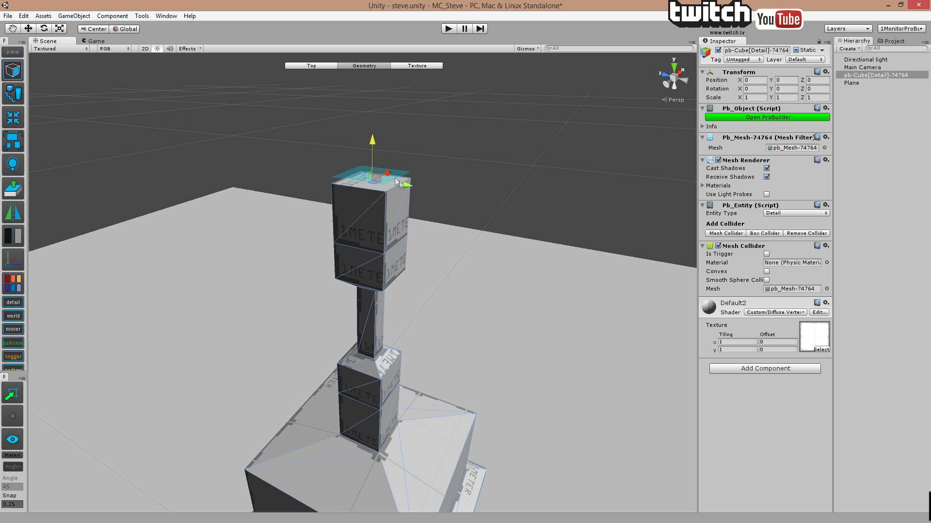
scroll(414, 199, down, 2)
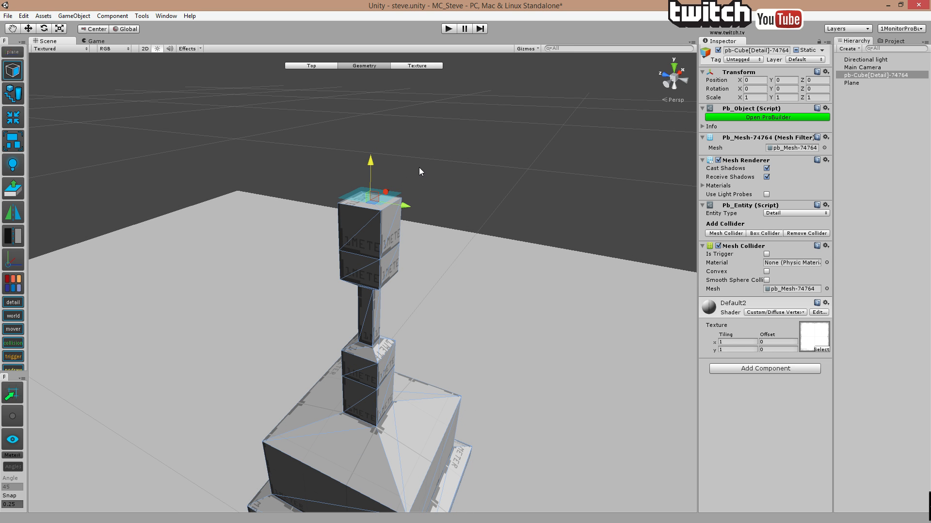
- Switch to vertex selection mode with the upper block's front side in close view
middle_drag(401, 183, 489, 251)
scroll(443, 212, up, 5)
right_drag(443, 206, 497, 195)
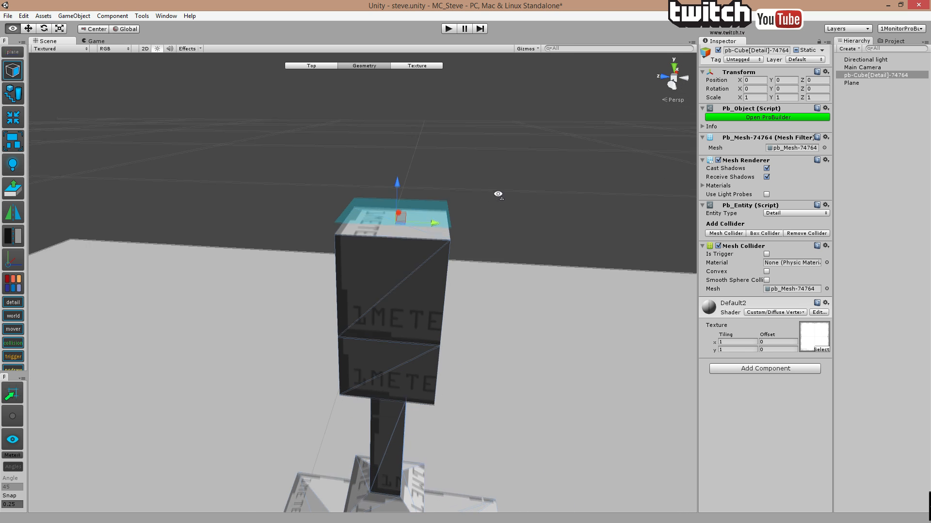
click(13, 69)
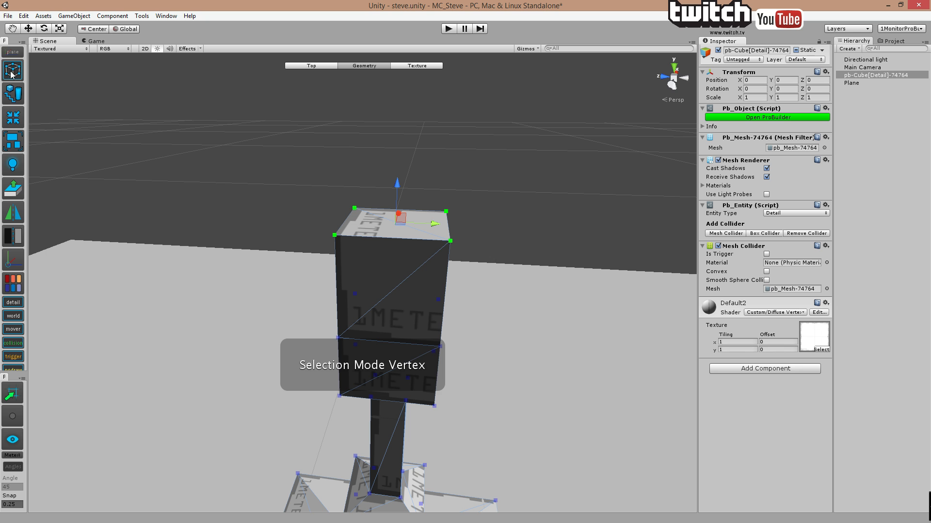
- Try box-selecting different vertices along the upper block's corners and side edge at mid-height
middle_drag(298, 222, 386, 162)
drag(440, 239, 441, 239)
drag(510, 155, 568, 247)
drag(568, 246, 472, 148)
drag(391, 239, 444, 341)
middle_drag(618, 345, 574, 289)
drag(484, 215, 415, 162)
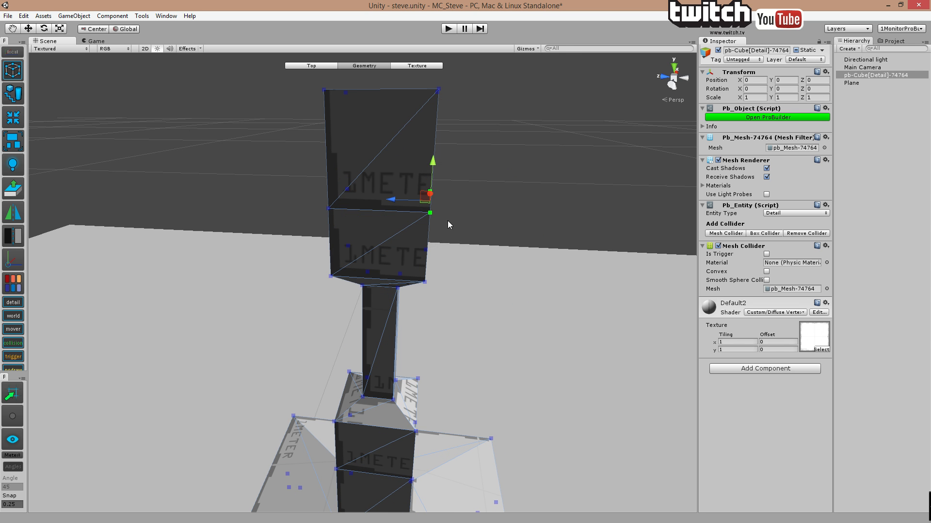
middle_drag(481, 329, 494, 278)
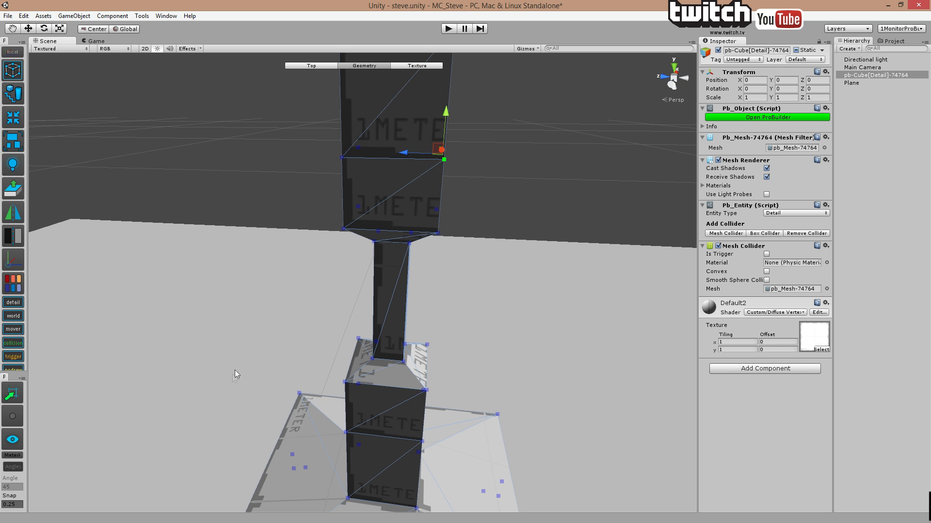
- Try selecting vertex groups on the lower column section and whole faces of the upper block
drag(234, 370, 327, 431)
drag(416, 318, 445, 363)
click(231, 230)
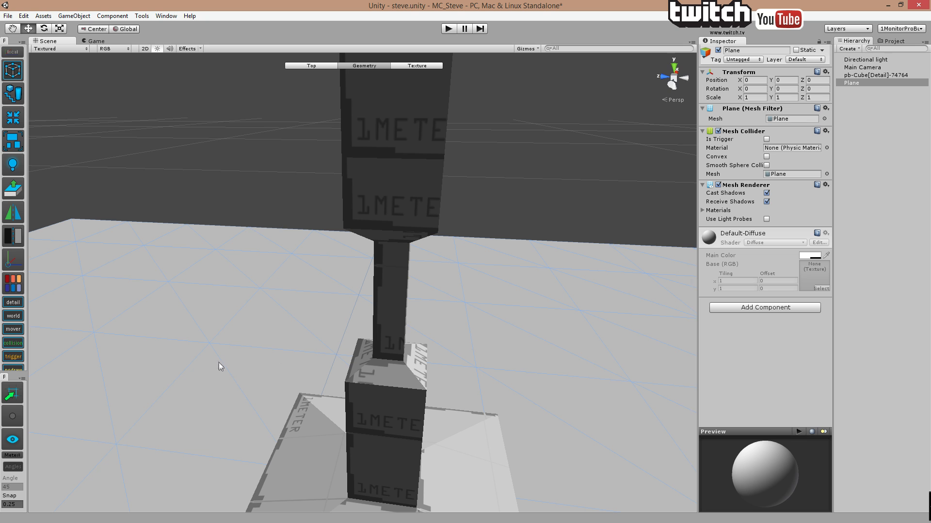
click(407, 198)
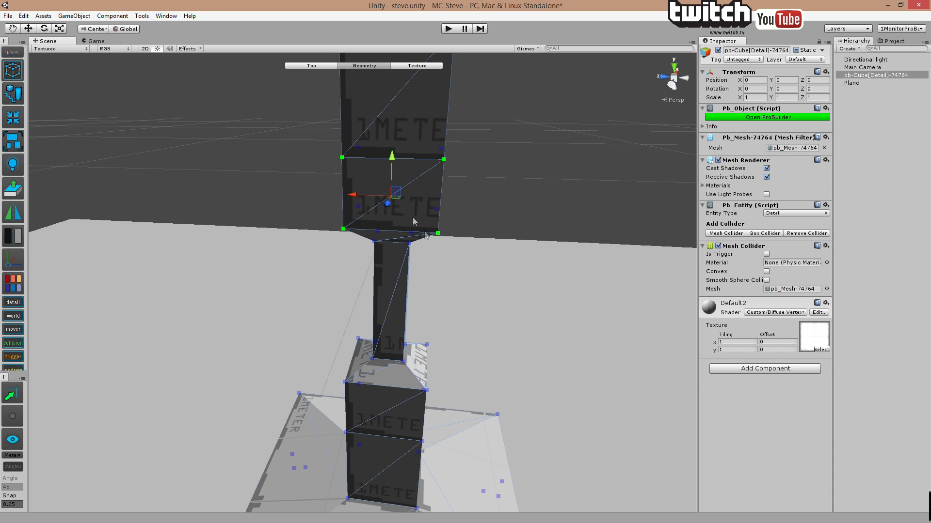
click(438, 233)
click(423, 244)
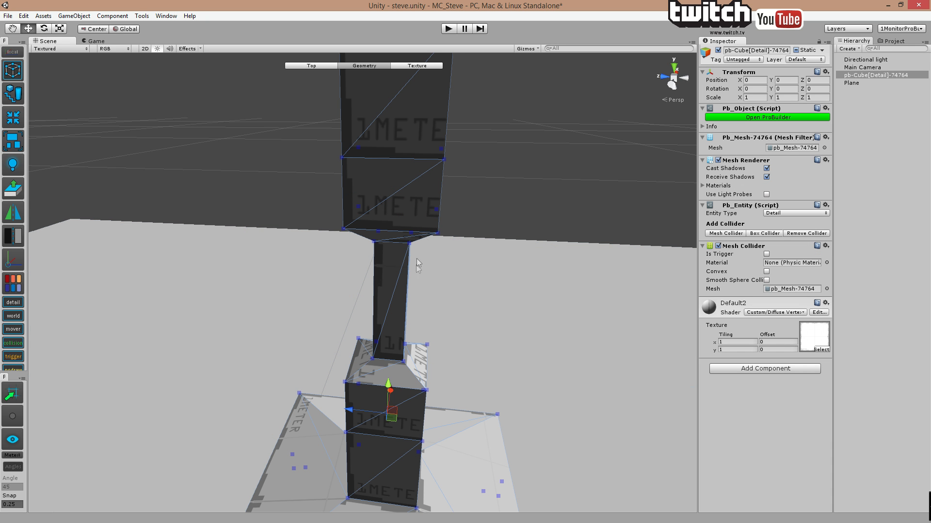
click(392, 233)
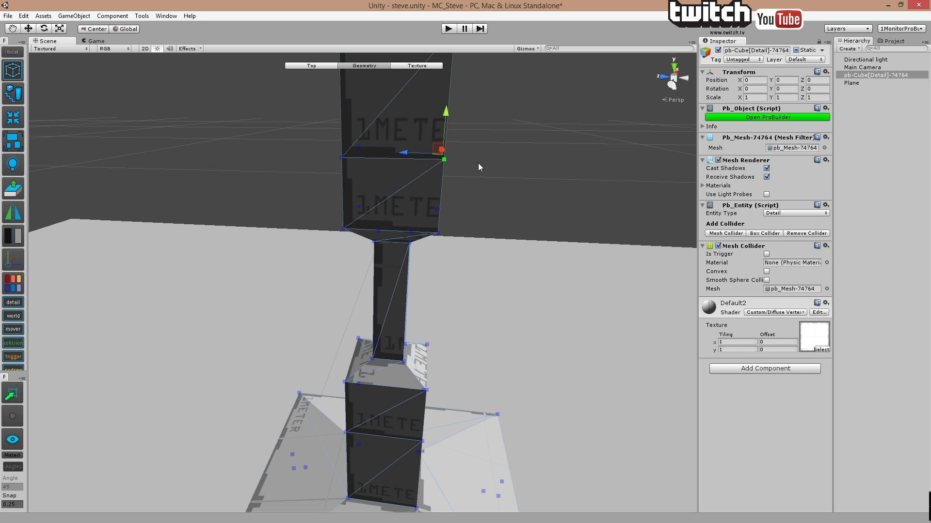
click(478, 168)
alt+drag(478, 173, 413, 260)
click(414, 259)
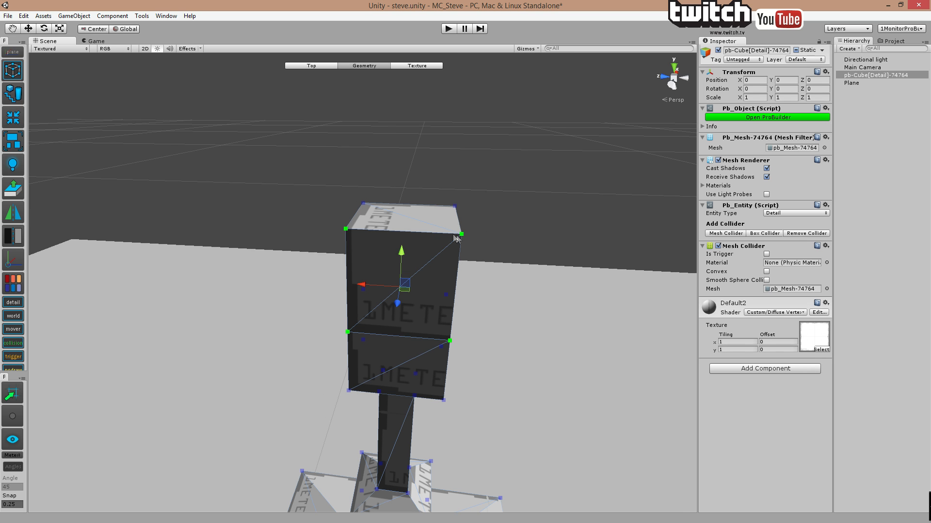
- Move the upper block's two opposite pairs of top vertices inward until they meet in a central ridge, forming a gabled roof
click(467, 222)
drag(425, 218, 364, 201)
click(363, 248)
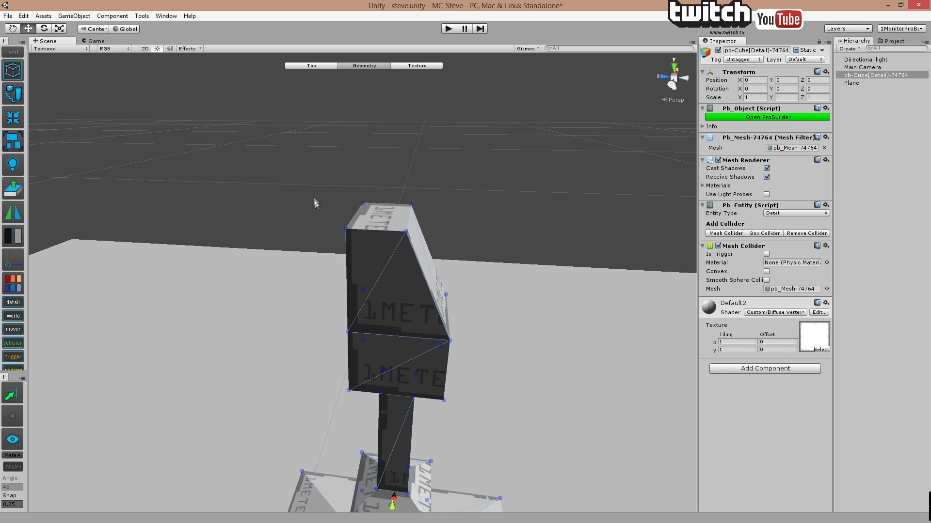
click(338, 212)
drag(338, 212, 362, 214)
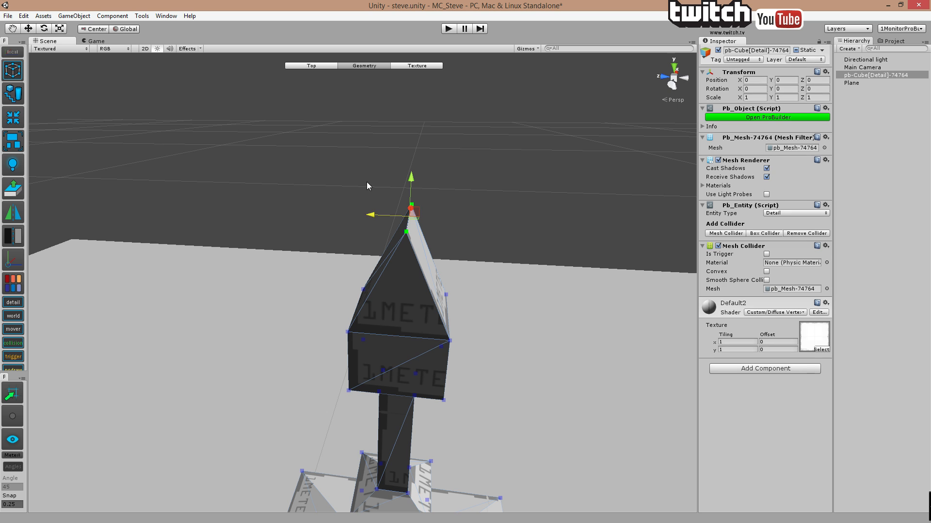
click(369, 170)
middle_drag(386, 184, 246, 166)
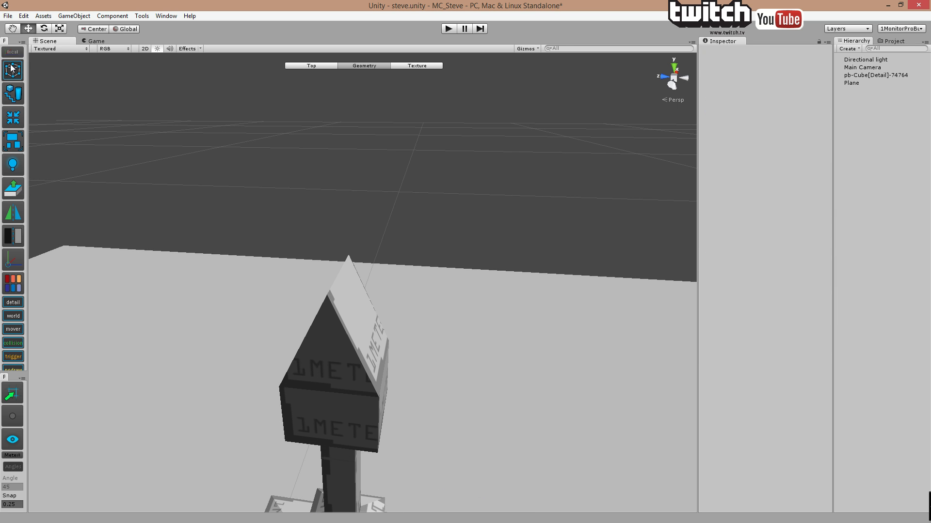
- Switch to edge selection mode and try selecting edges around the gabled roof's sloping face
click(12, 71)
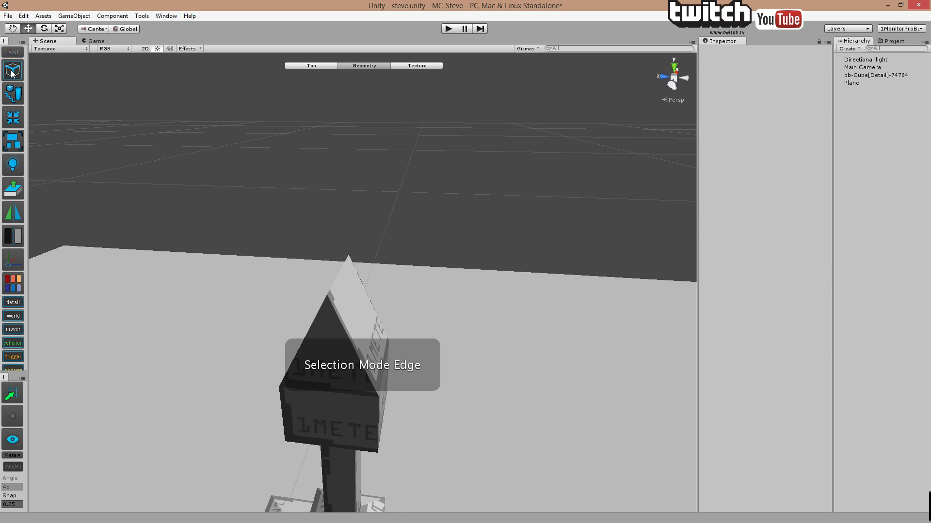
click(341, 332)
click(365, 289)
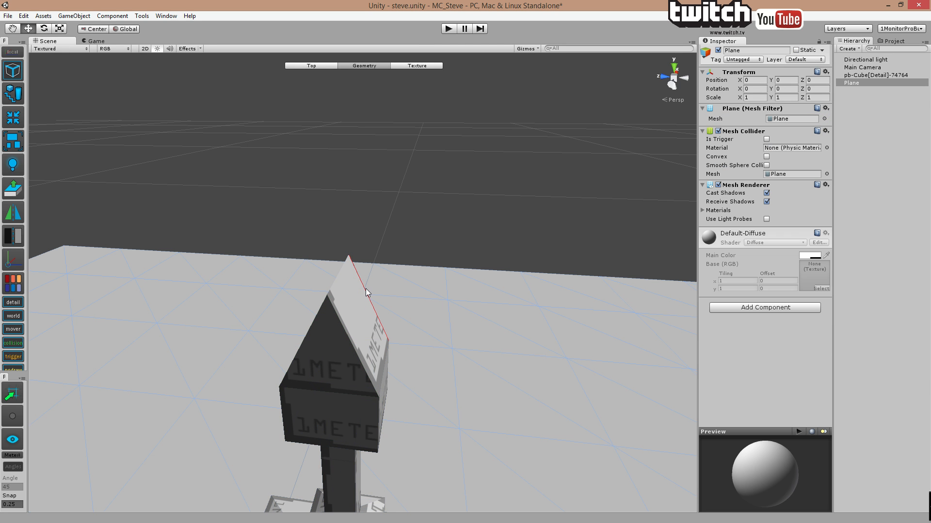
click(387, 353)
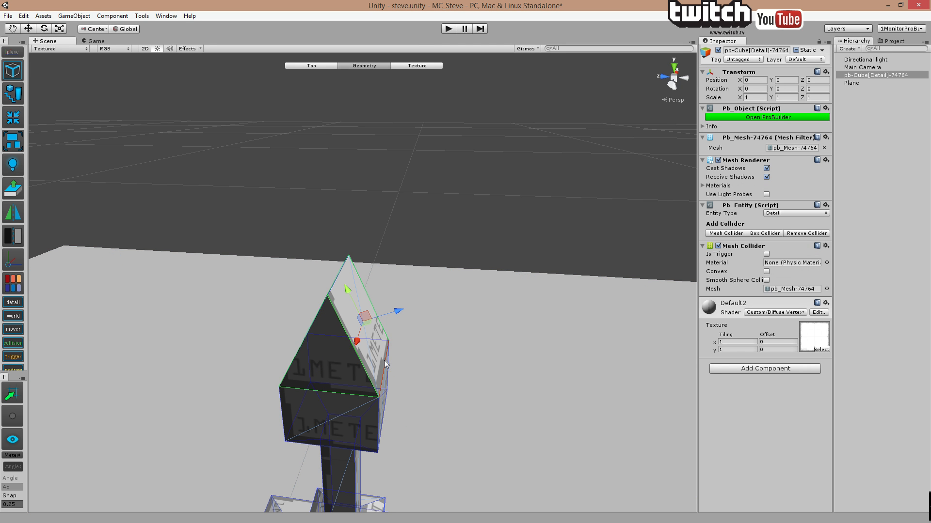
mouse_move(349, 367)
mouse_down()
mouse_move(433, 367)
mouse_move(385, 370)
mouse_move(353, 353)
mouse_move(399, 353)
mouse_move(342, 353)
mouse_up()
- Switch to face selection mode and extrude one of the gabled roof's sloping faces outward
click(18, 74)
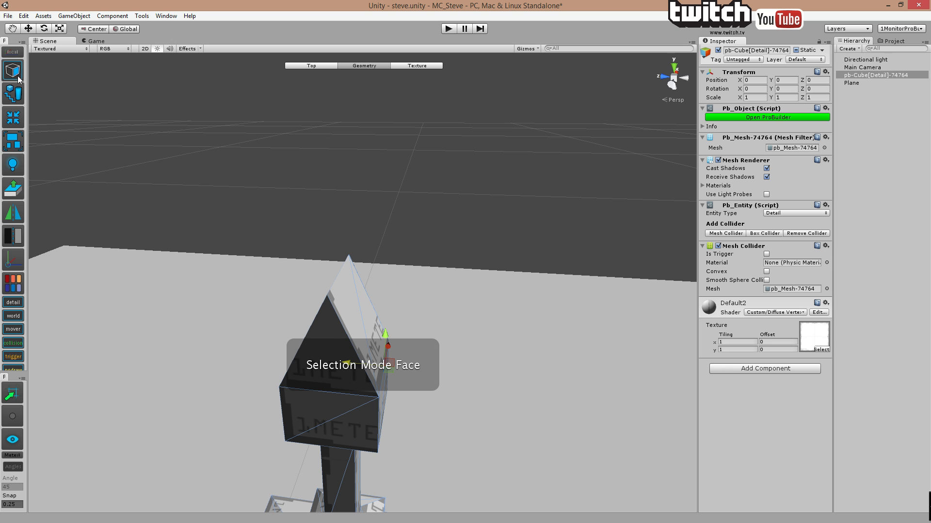
click(357, 323)
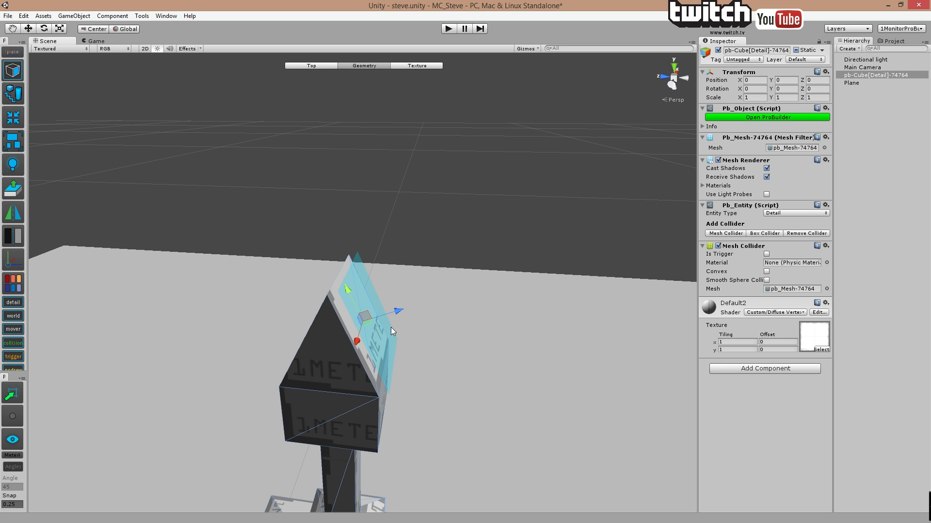
shift+drag(400, 320, 431, 309)
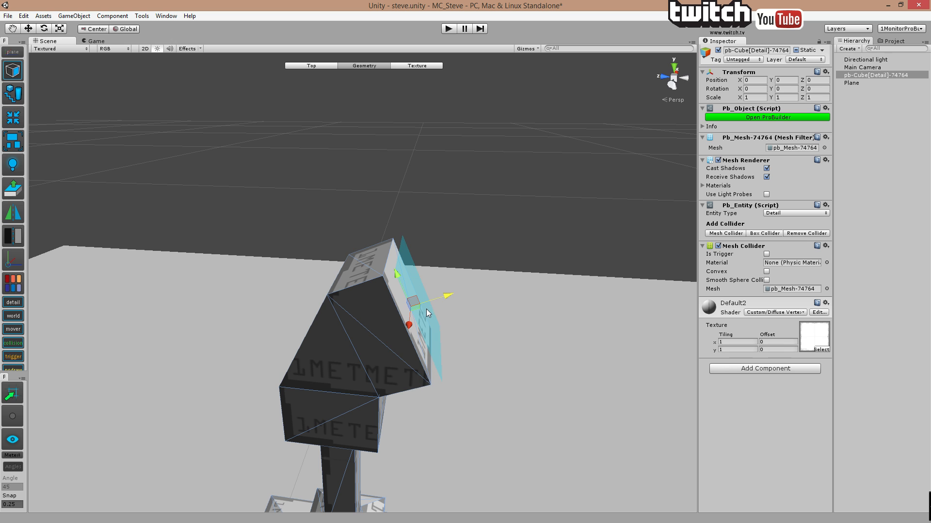
- Switch to vertex selection mode and raise the extrusion's lower outer vertices to about the height of its upper edge
key(g)
key(g)
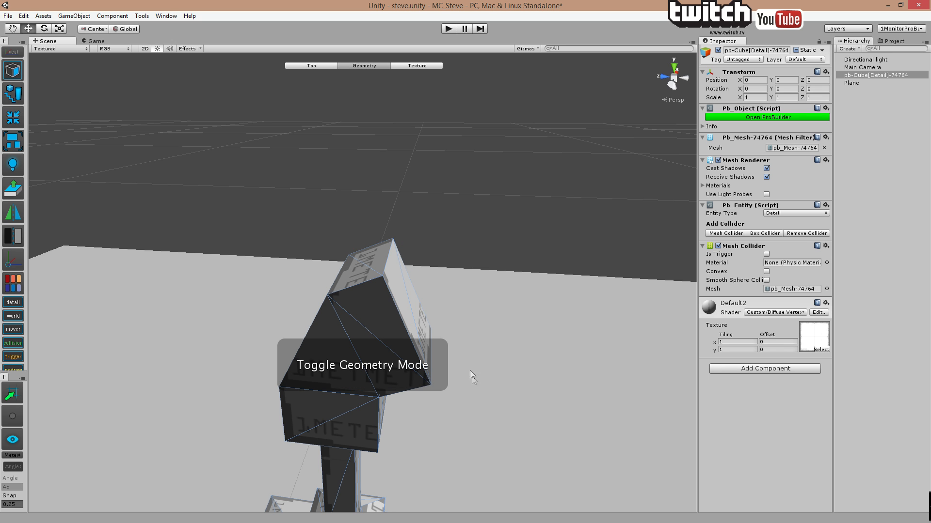
key(g)
key(g)
key(h)
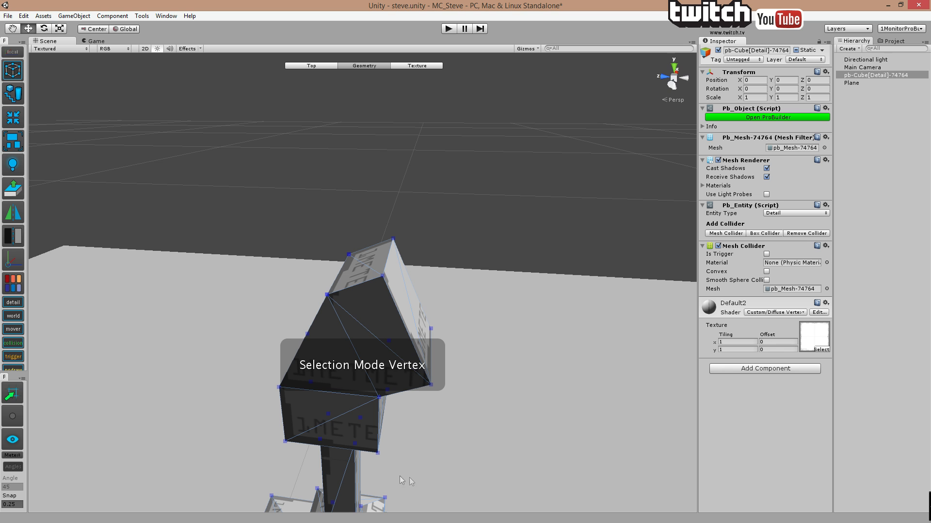
drag(472, 423, 431, 264)
middle_drag(429, 289, 485, 304)
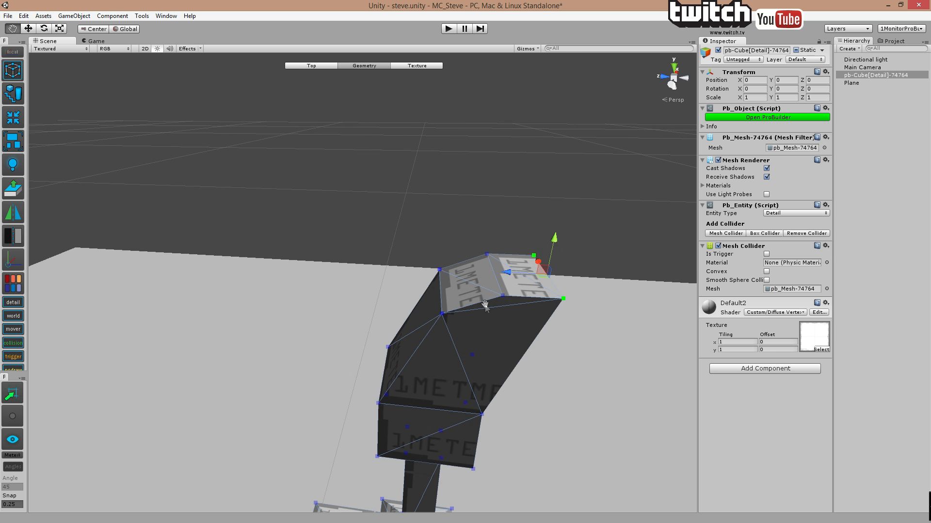
- Extrude the opposite sloping roof face outward and raise its lower outer vertices to form a matching second arm
click(426, 323)
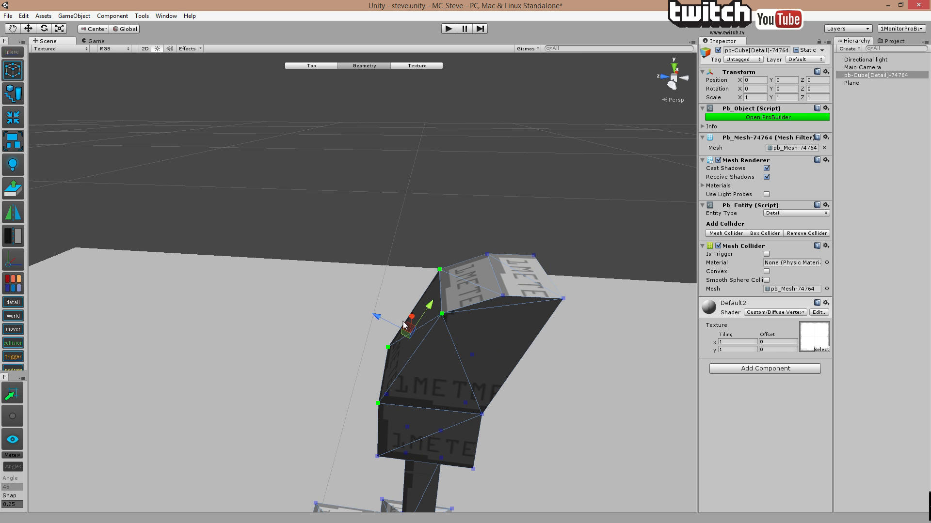
shift+drag(376, 318, 361, 403)
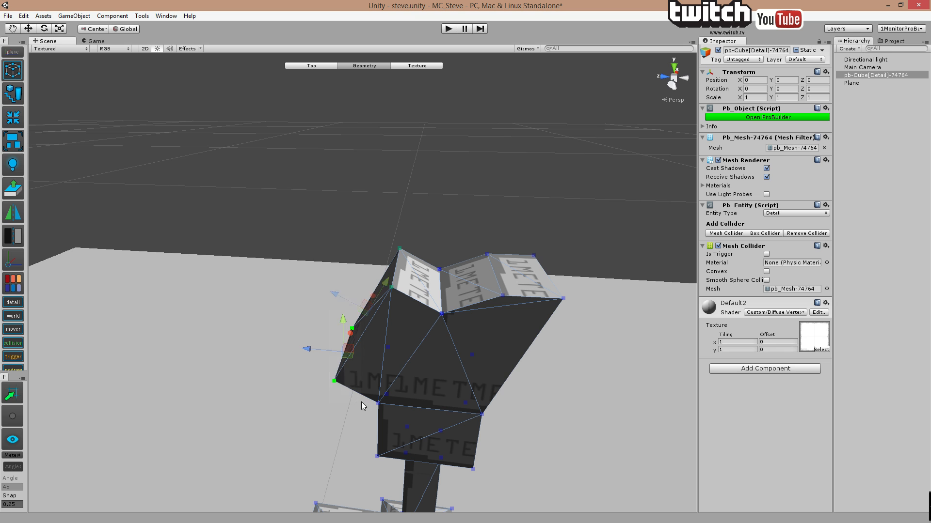
drag(342, 353, 339, 267)
- Extrude the flat top faces of both arms upward into matching short blocks
key(p)
click(370, 255)
shift+drag(369, 238, 372, 202)
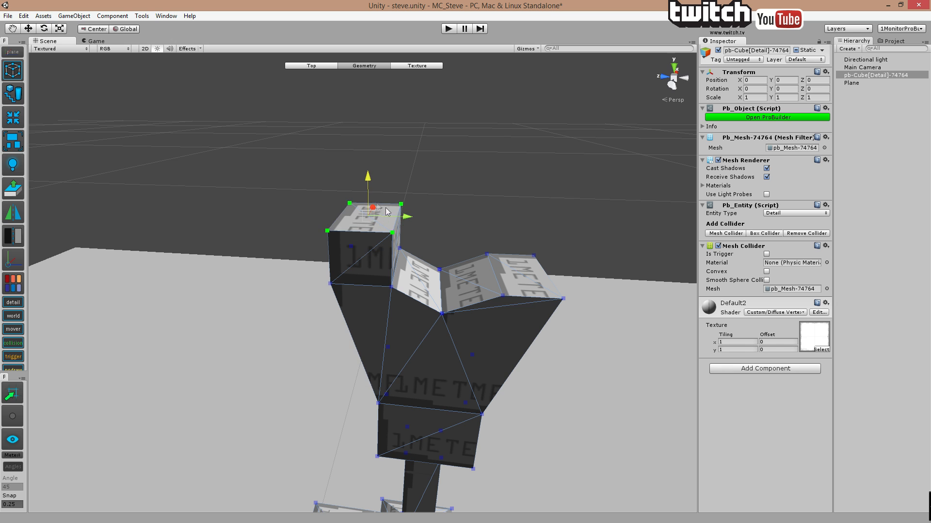
click(521, 272)
shift+drag(526, 240, 534, 190)
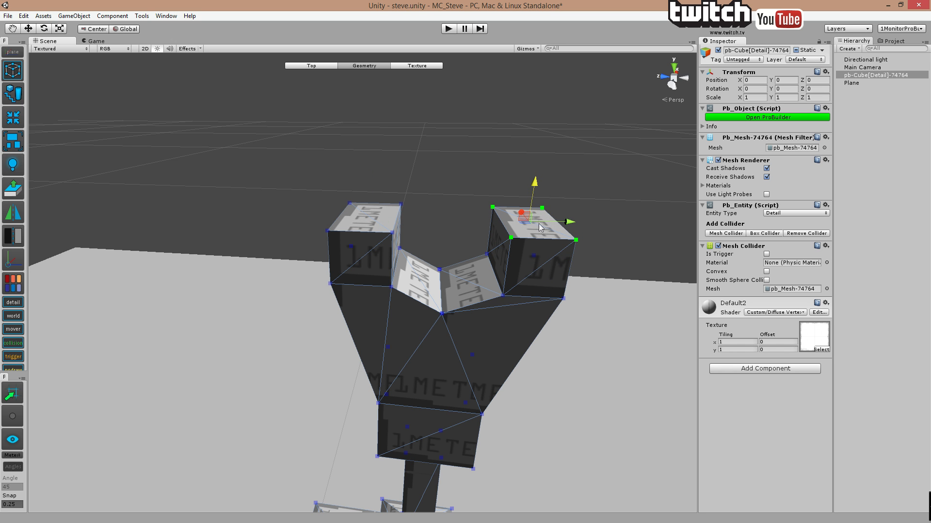
- Try selecting the outer side vertices of the short block on the second arm
click(400, 189)
click(382, 219)
shift+drag(384, 241, 397, 223)
shift+drag(393, 190, 418, 212)
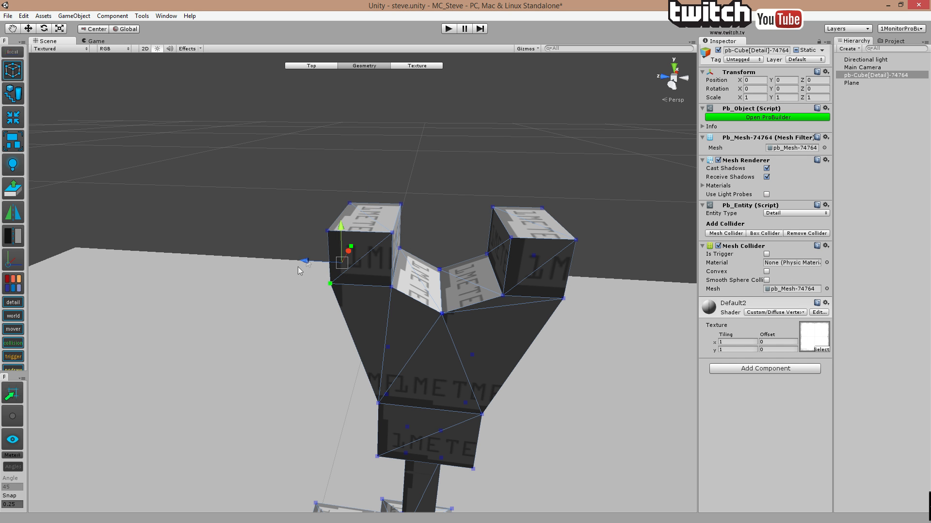
click(387, 192)
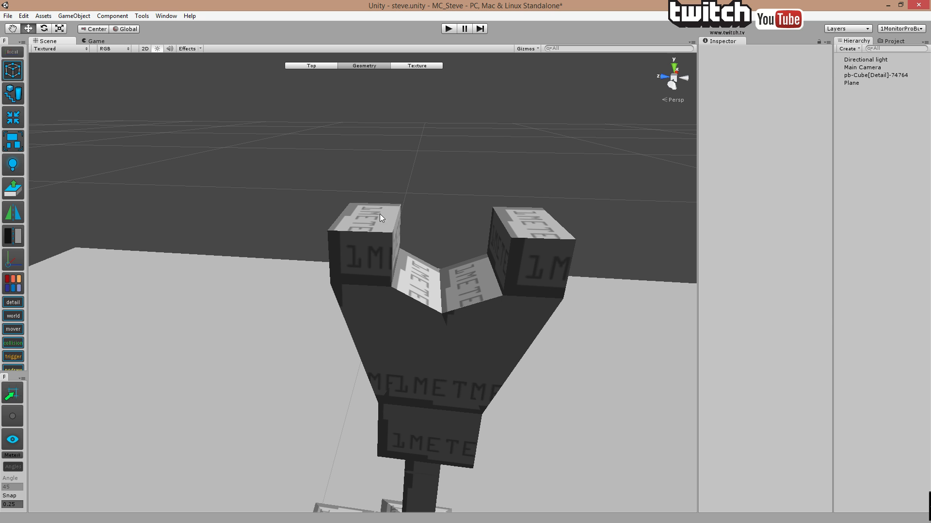
- Try shifting the inner top vertices of the first arm's short block outward, and undo the move
click(380, 215)
click(401, 202)
shift+click(394, 231)
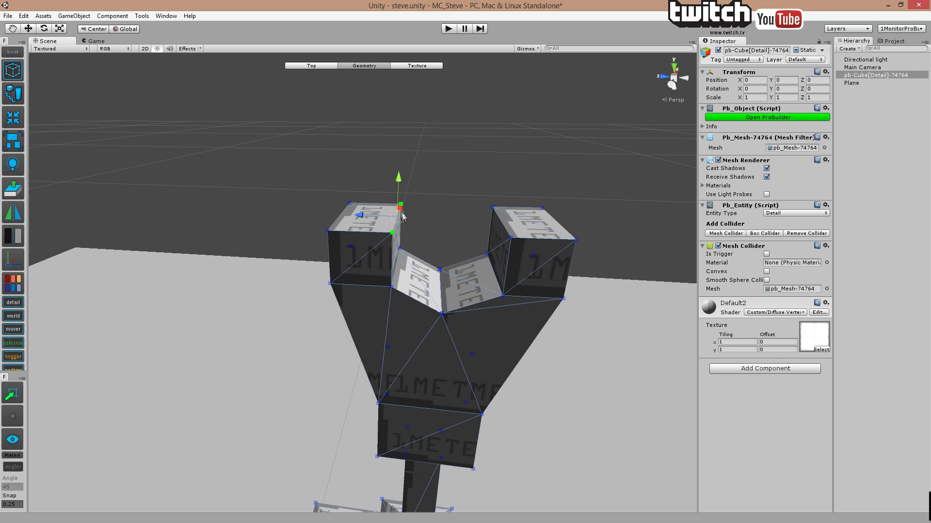
drag(360, 216, 385, 223)
key(ctrl+z)
- Raise the outer top vertices of both arms' short blocks so their top faces slope down toward each other
click(327, 231)
shift+click(349, 203)
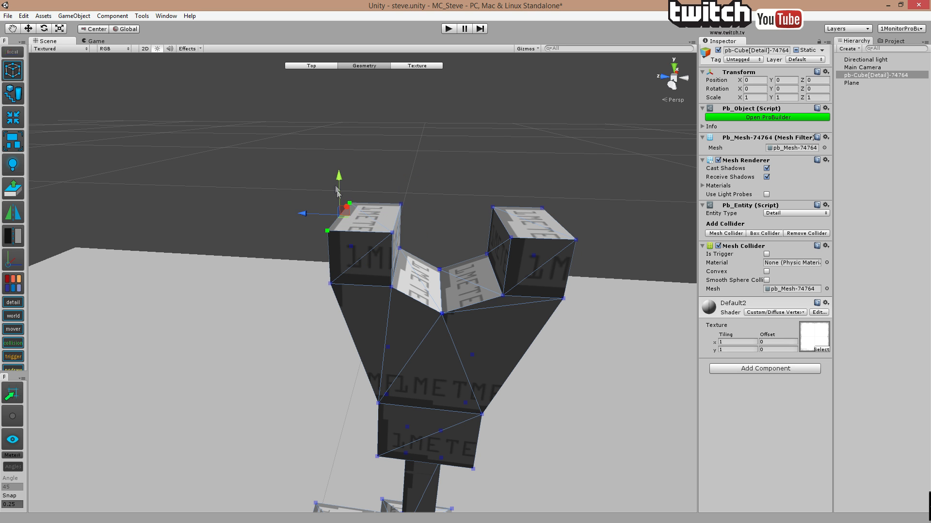
drag(339, 180, 340, 151)
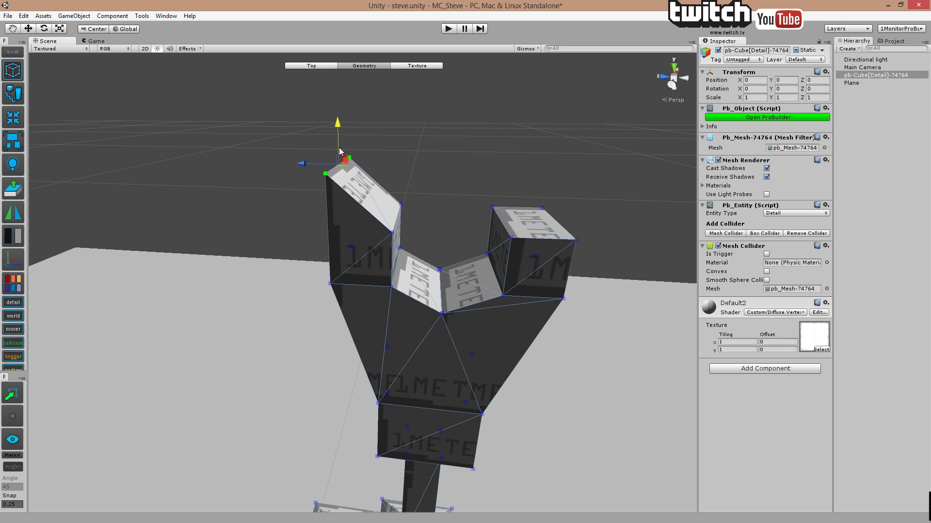
drag(531, 186, 602, 261)
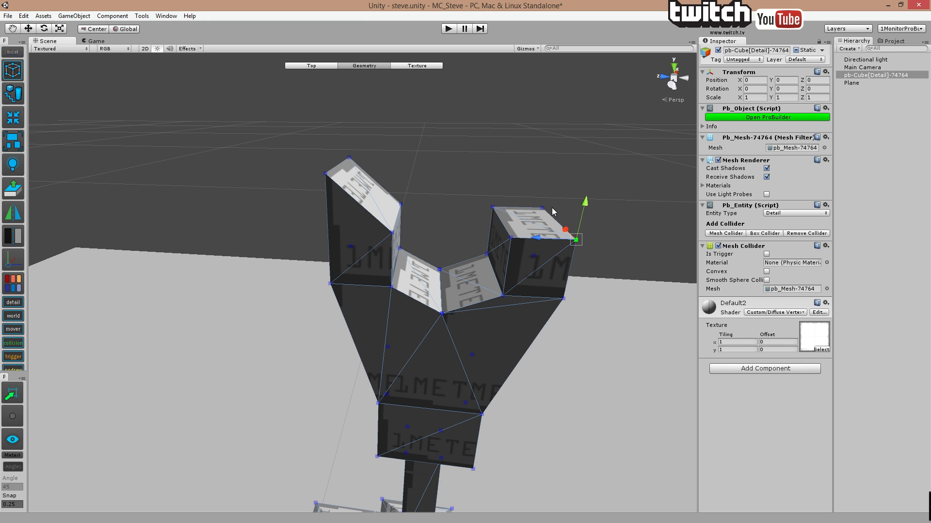
drag(580, 216, 571, 161)
- Extrude the sloping top faces of both arms inward toward each other to form nearly closed claw tips
click(545, 198)
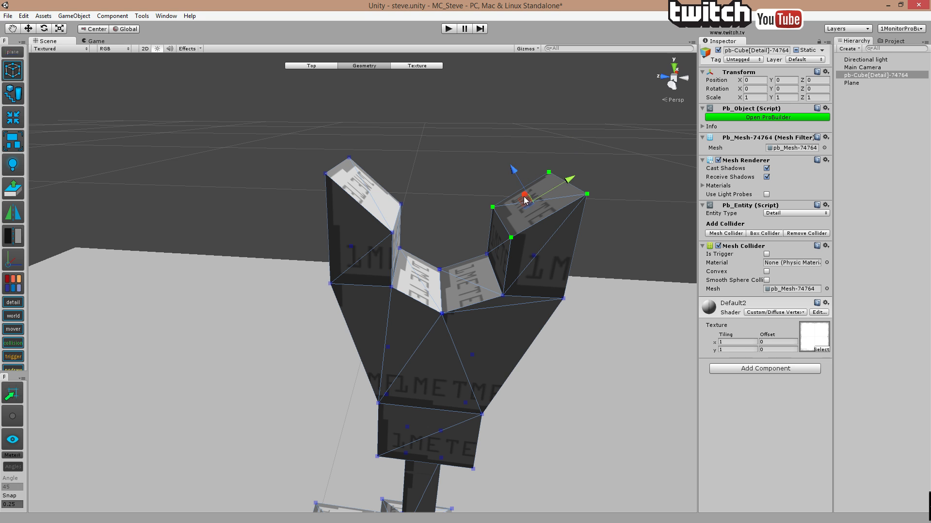
shift+drag(512, 171, 492, 133)
shift+click(367, 194)
click(367, 194)
shift+drag(386, 177, 435, 141)
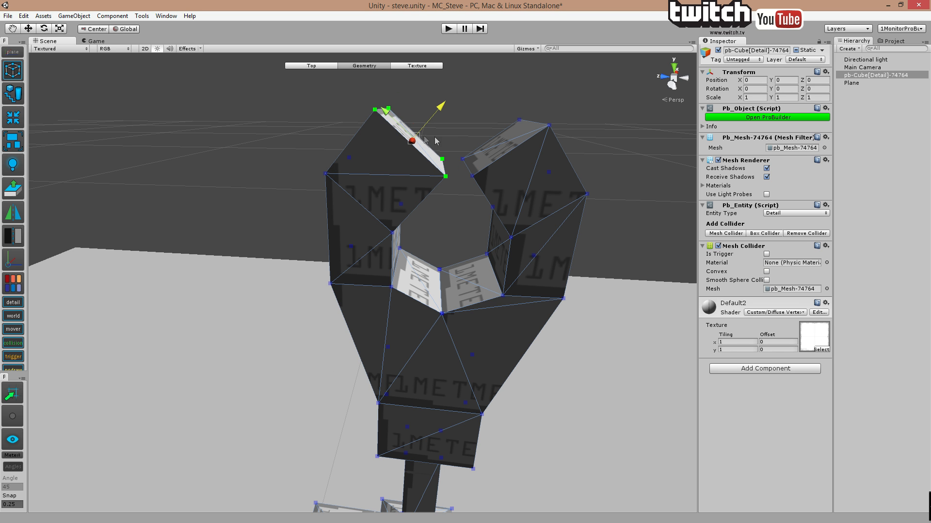
- Clear the selection and view the whole tower from farther away
click(464, 140)
scroll(460, 146, down, 7)
middle_drag(491, 290, 477, 196)
right_drag(491, 239, 542, 195)
middle_drag(477, 253, 507, 177)
right_drag(497, 233, 429, 335)
scroll(504, 314, down, 10)
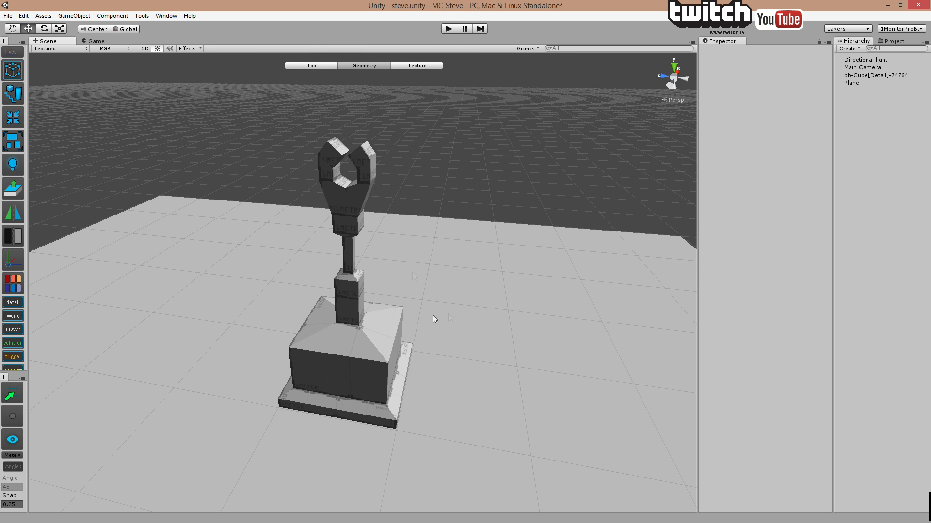
scroll(394, 238, up, 2)
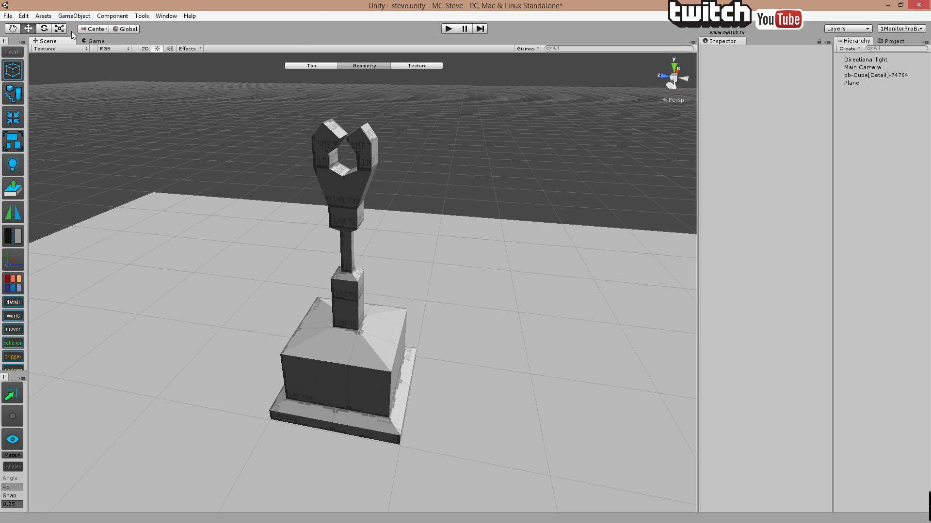
- Switch ProBuilder to the Top editing level and select the whole tower
click(19, 72)
click(16, 73)
click(323, 66)
click(348, 351)
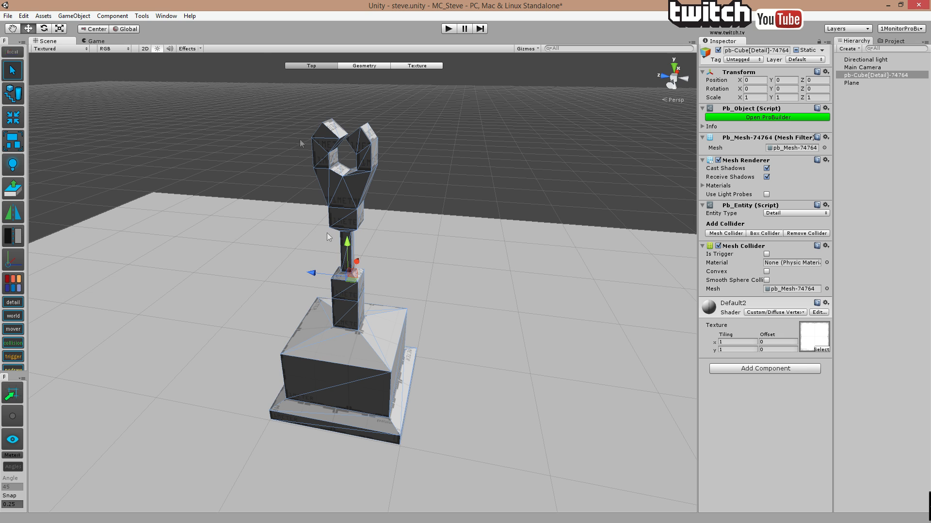
- Open ProBuilder's OBJ export dialog for the selected tower, close it without saving, and deselect the tower
click(148, 17)
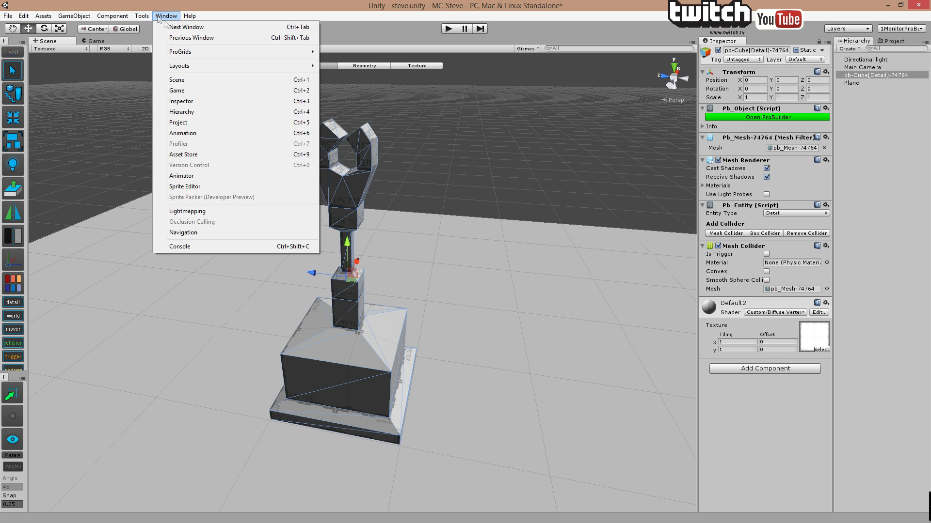
mouse_move(156, 28)
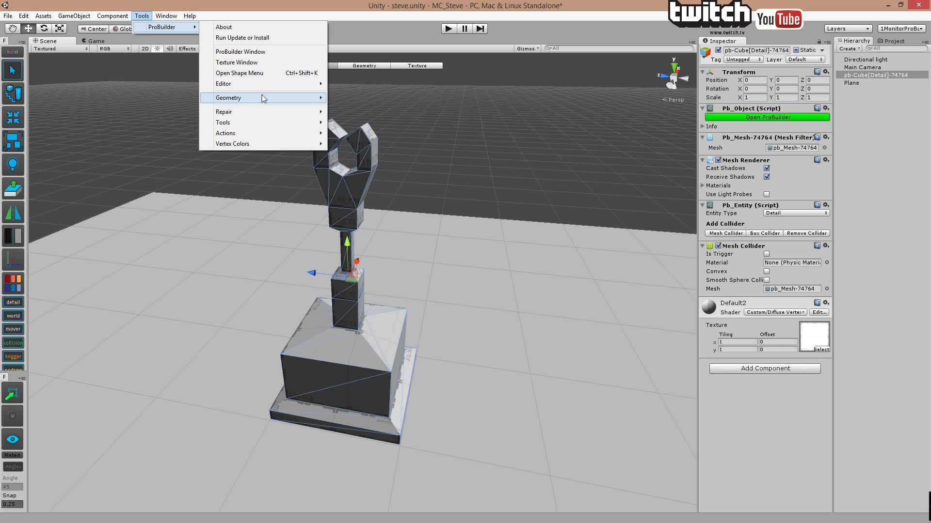
mouse_move(267, 137)
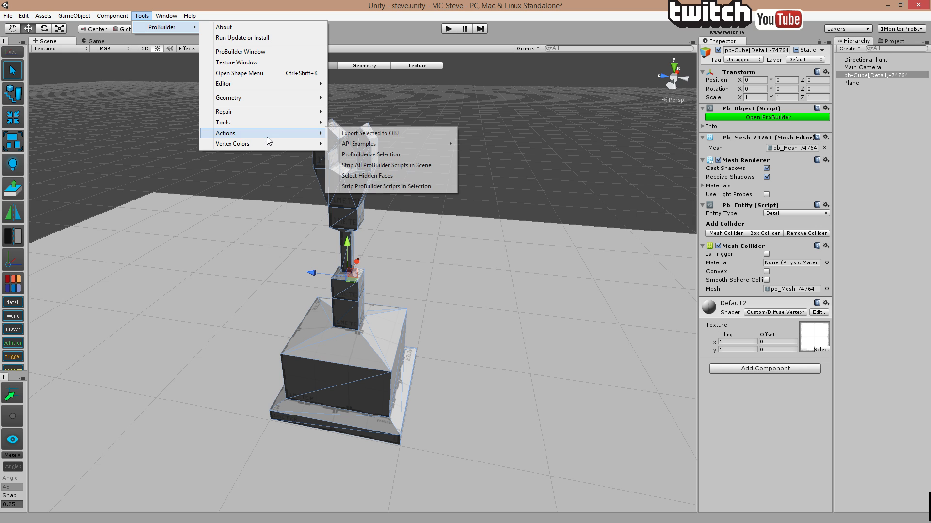
click(410, 133)
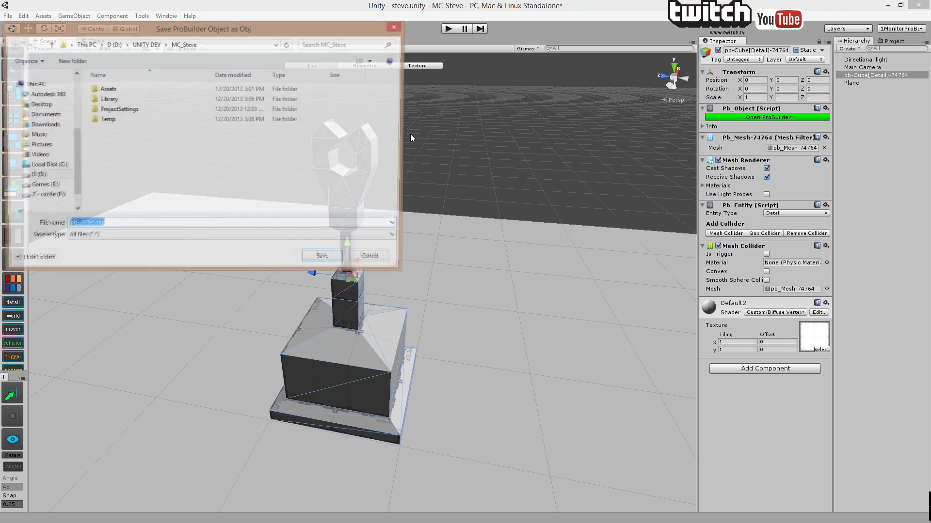
drag(329, 30, 558, 97)
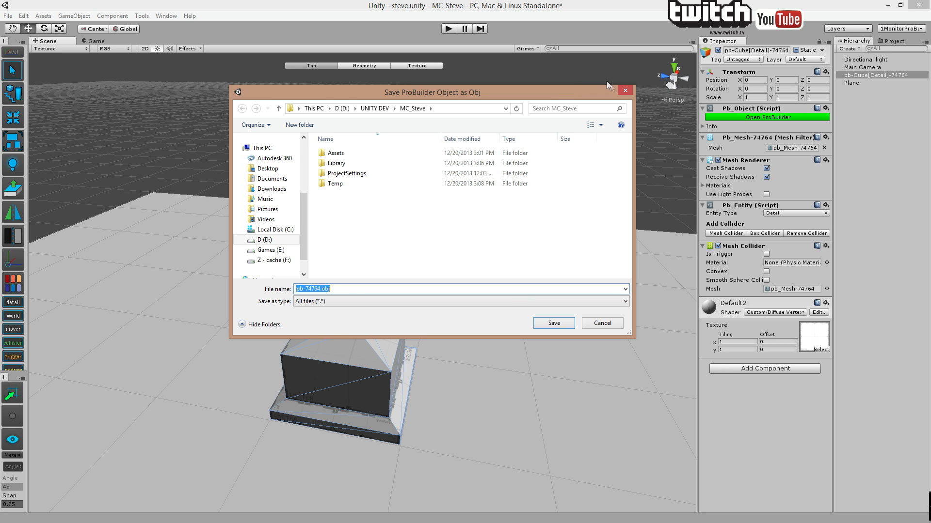
click(624, 92)
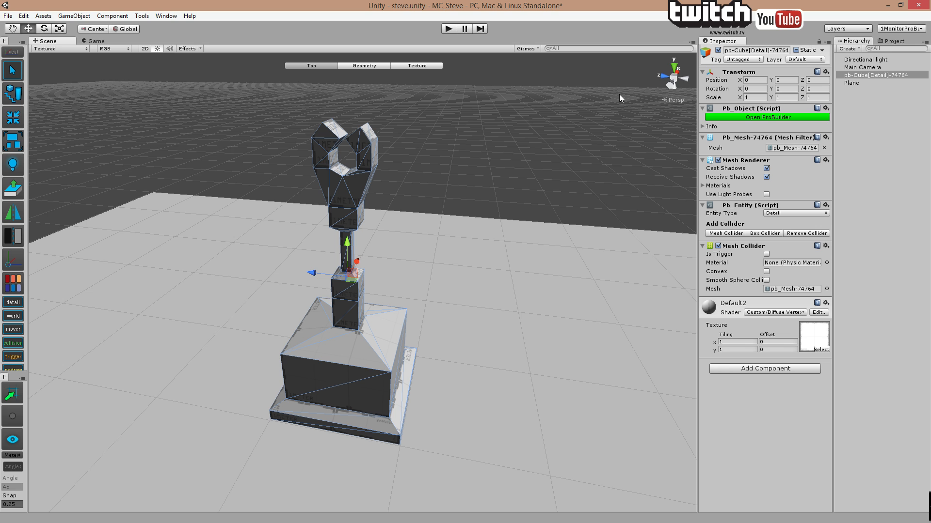
click(619, 95)
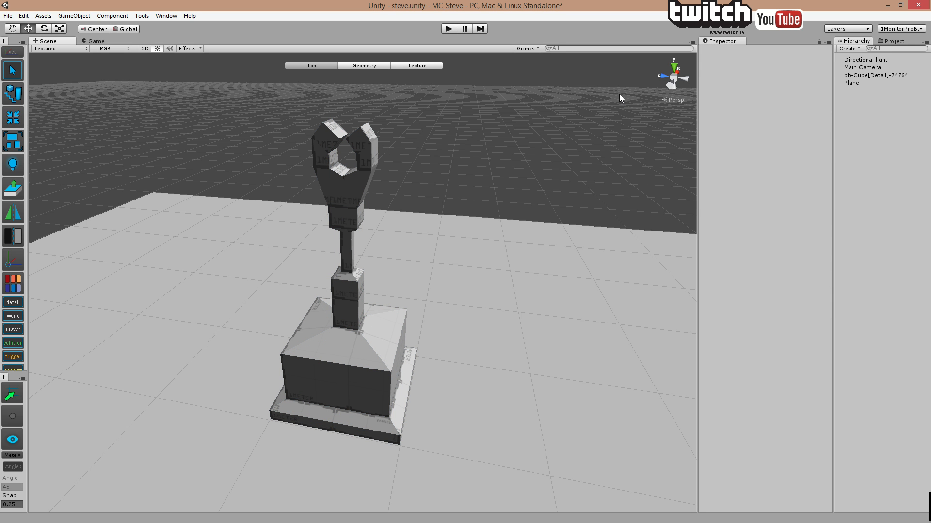
- Show the project assets in a widened pane and open the Substances_Free folder
middle_drag(347, 188, 399, 185)
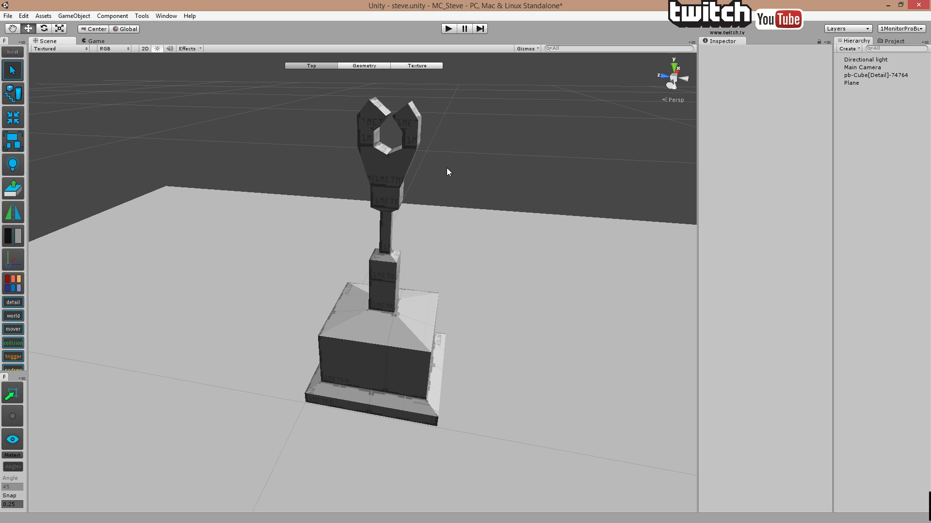
click(890, 43)
drag(833, 85, 737, 85)
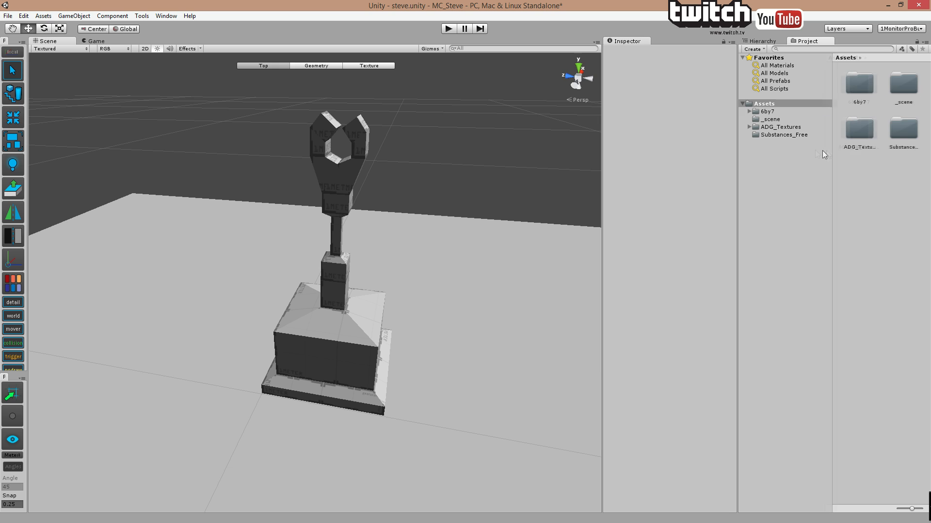
click(784, 134)
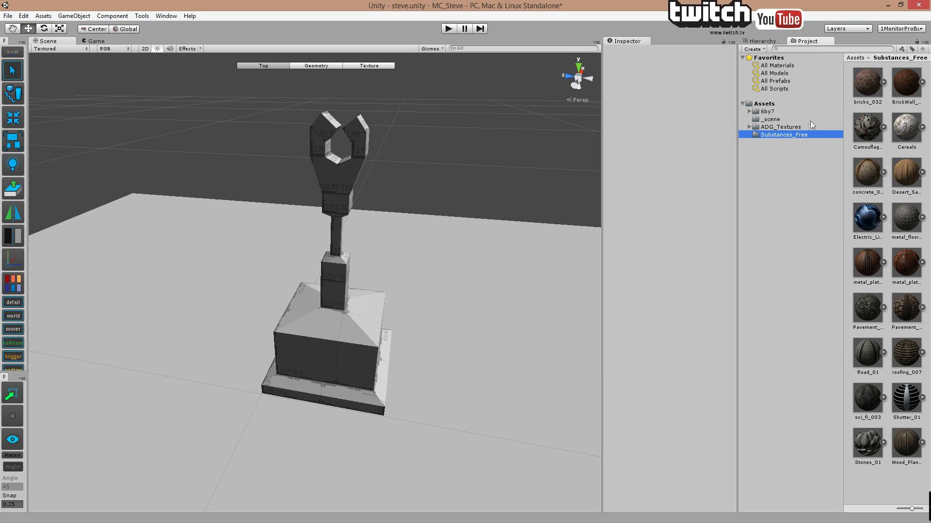
- Browse the wall texture folders in ADG_Textures/walls_vol1 and return to the Substances_Free materials
click(798, 127)
click(749, 127)
click(763, 135)
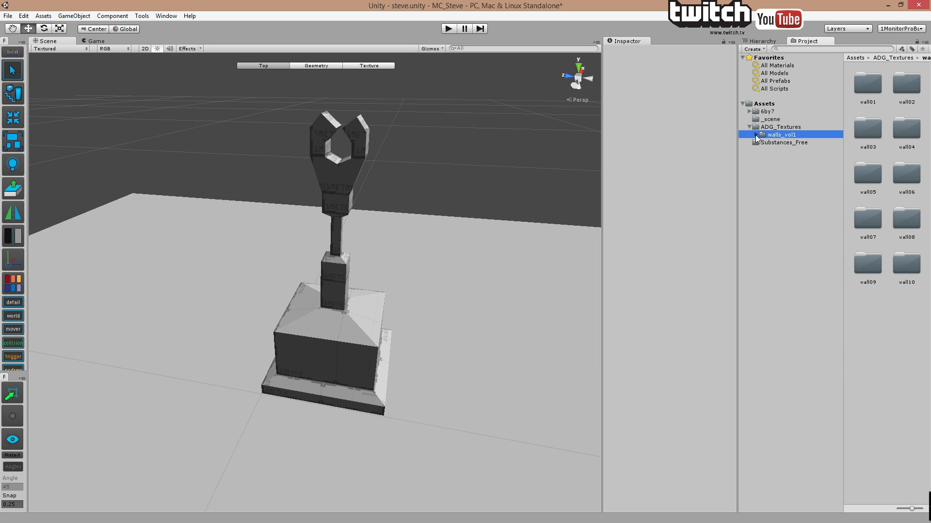
click(756, 135)
click(782, 150)
click(783, 181)
click(780, 197)
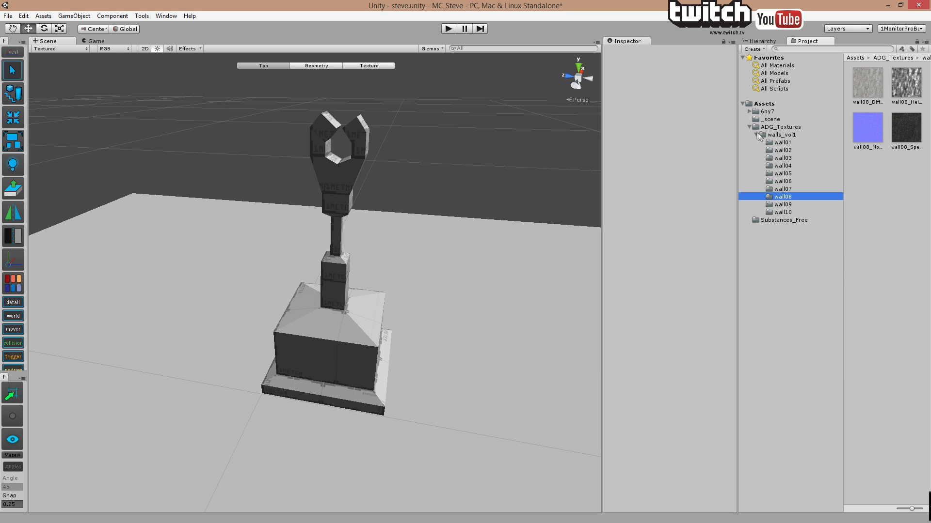
click(750, 127)
click(752, 136)
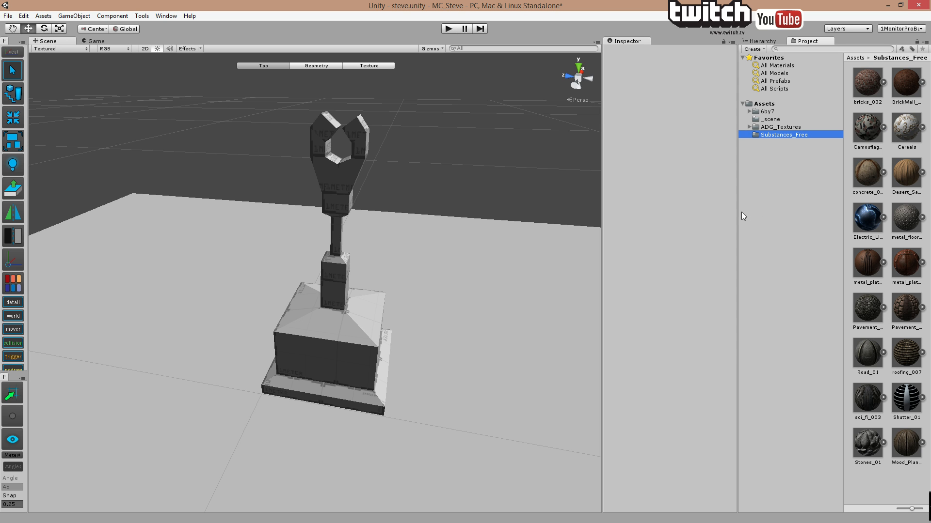
- Narrow the Project and Inspector panes to give the Scene view more room
drag(737, 212, 810, 219)
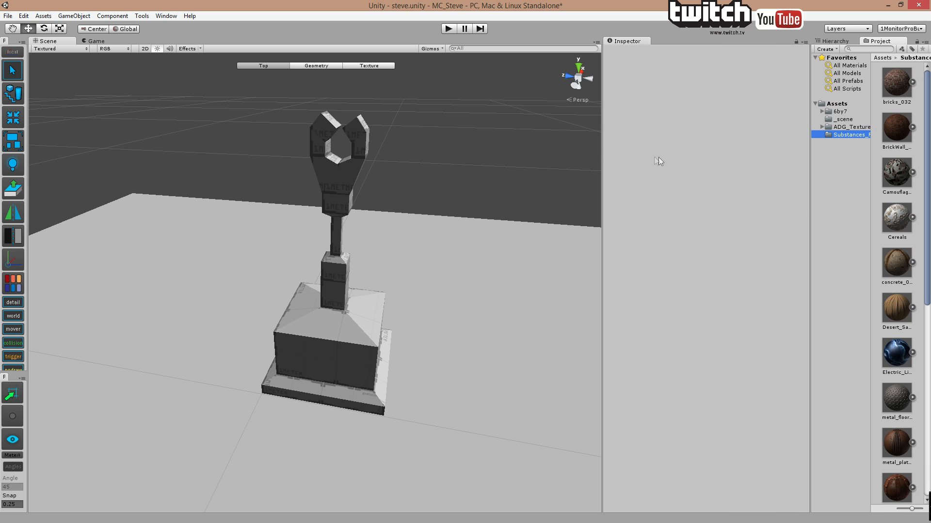
drag(600, 155, 660, 162)
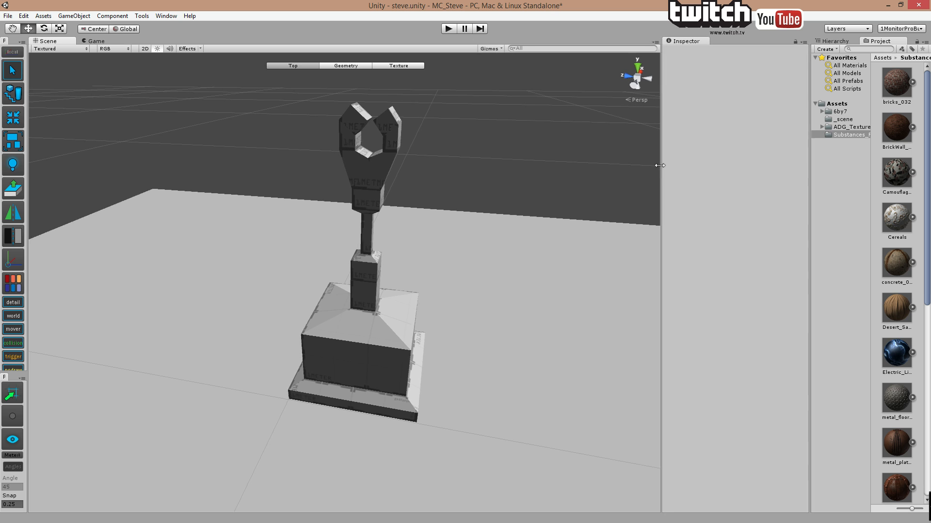
click(827, 42)
click(872, 39)
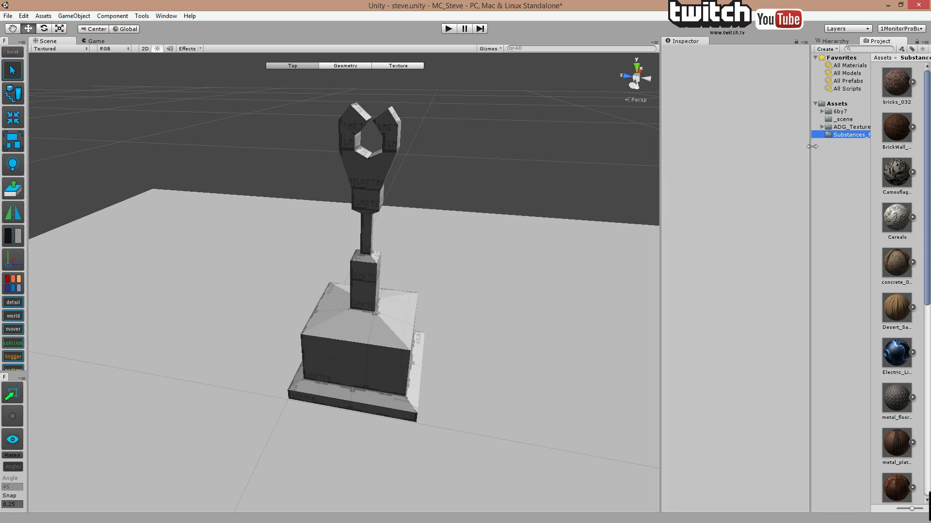
drag(810, 144, 819, 151)
drag(660, 163, 684, 168)
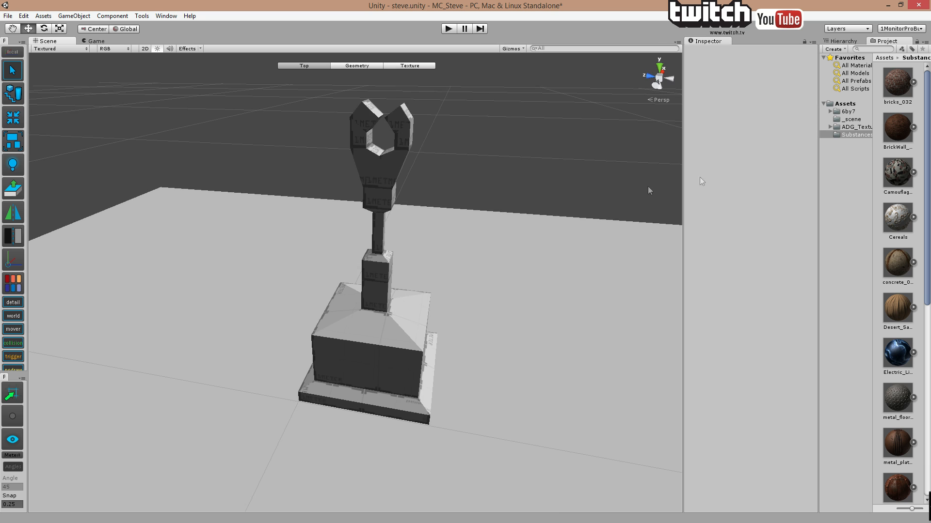
- Select the tower and open the Texture Editor, placing its window beside the model
middle_drag(554, 187, 570, 166)
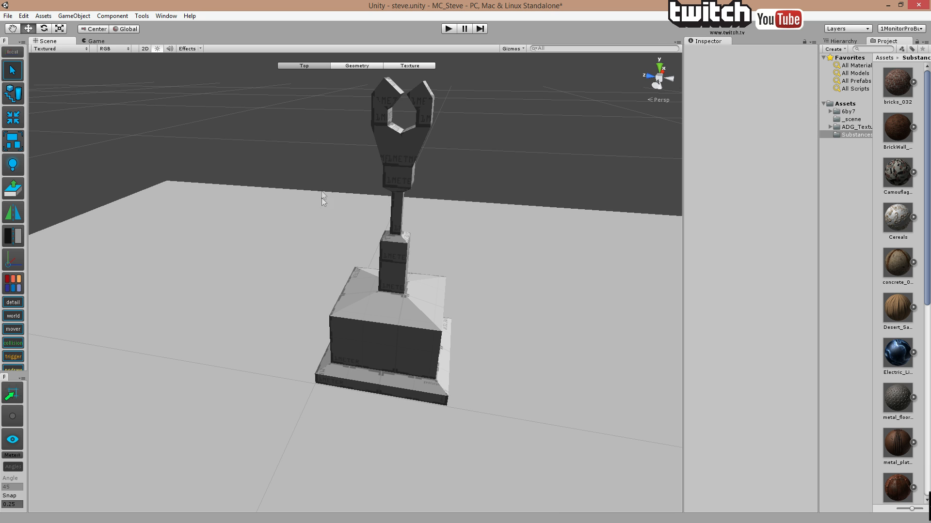
click(385, 314)
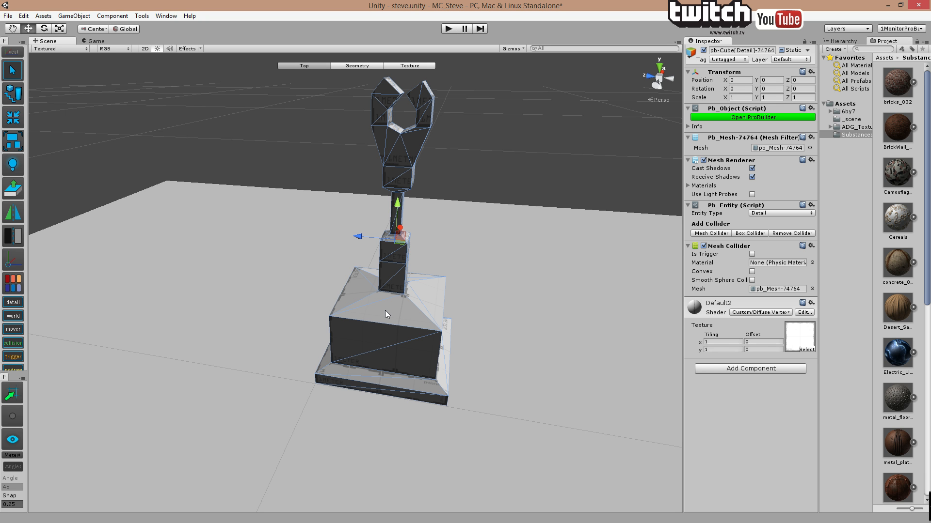
click(411, 65)
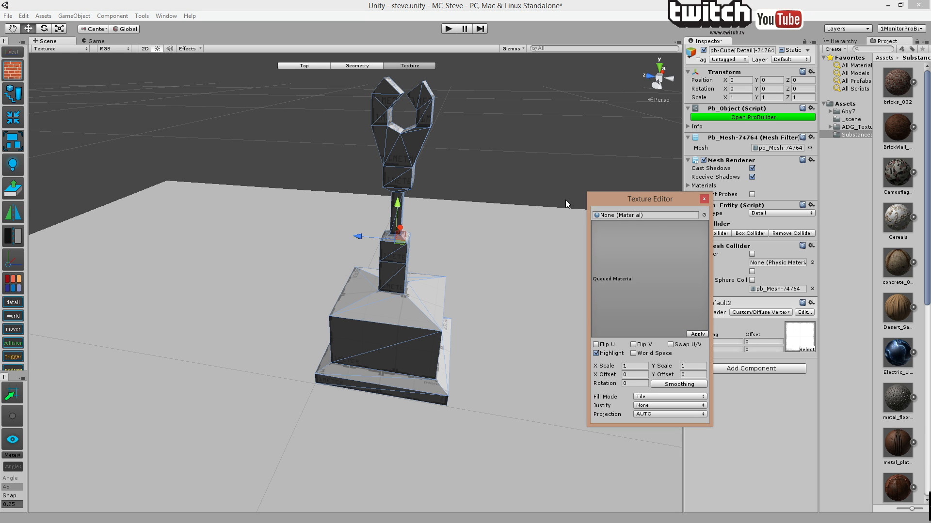
drag(630, 199, 589, 94)
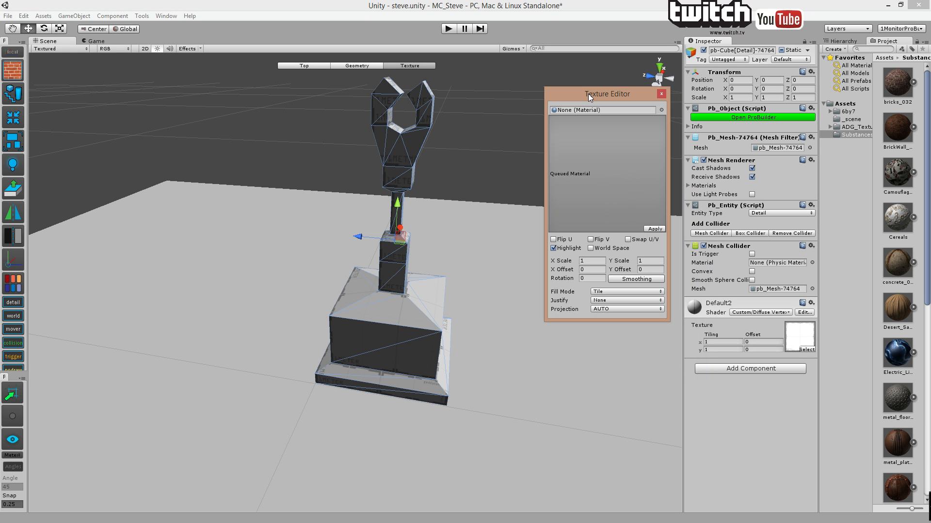
- Choose bricks_032 as the queued material and apply it to the whole tower
click(661, 110)
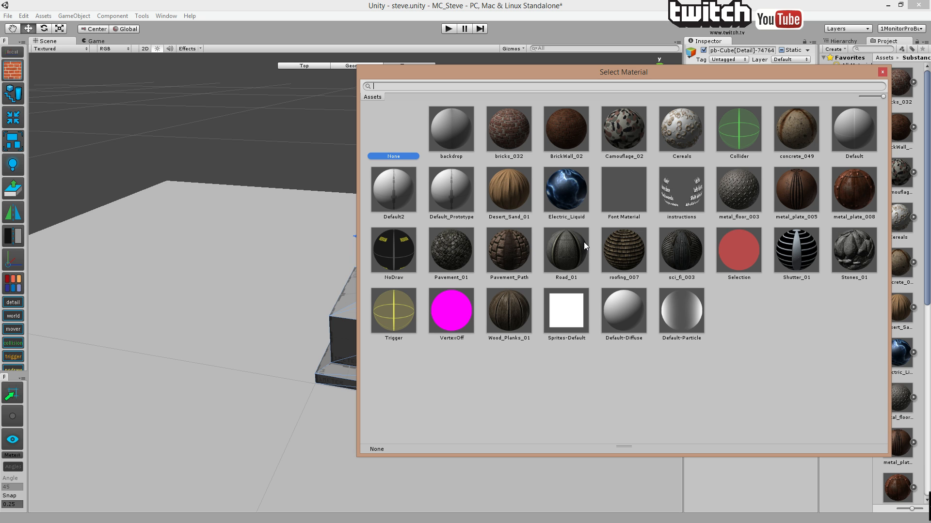
click(502, 141)
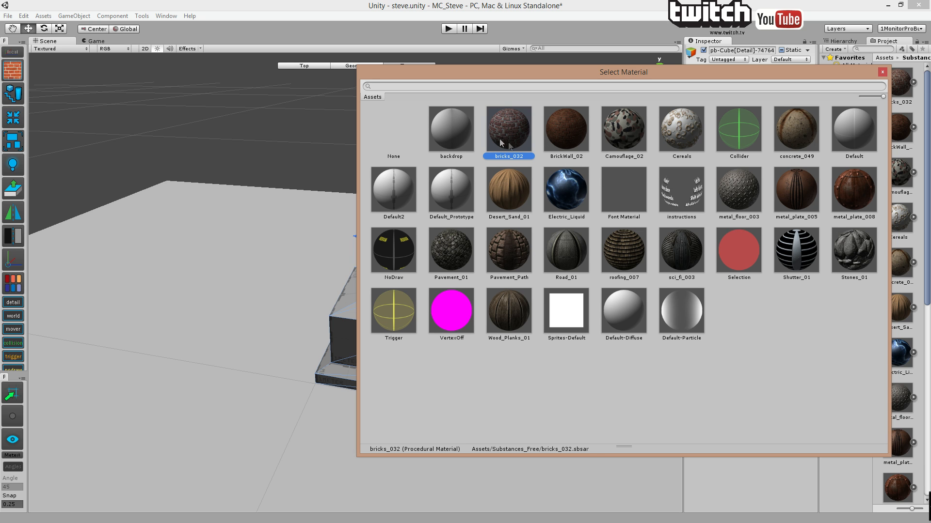
click(553, 139)
double_click(511, 131)
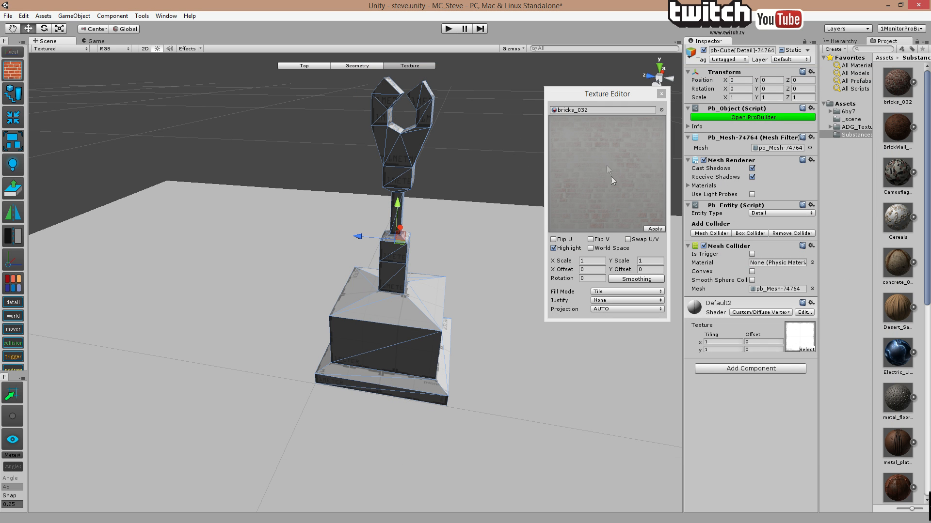
click(656, 229)
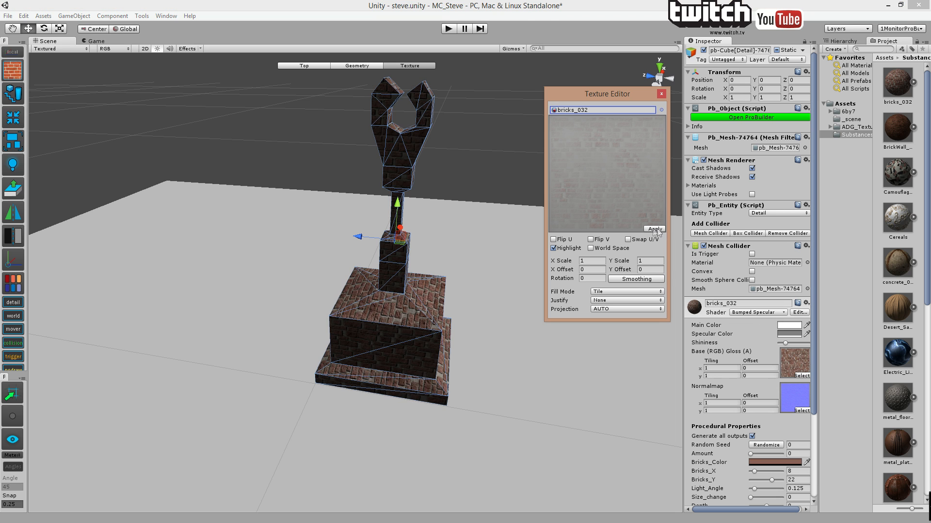
- Examine the brick texture on the tower's base up close
middle_drag(501, 283, 497, 255)
scroll(452, 207, up, 5)
middle_drag(452, 207, 370, 124)
scroll(315, 192, up, 4)
scroll(408, 171, down, 6)
scroll(400, 168, up, 3)
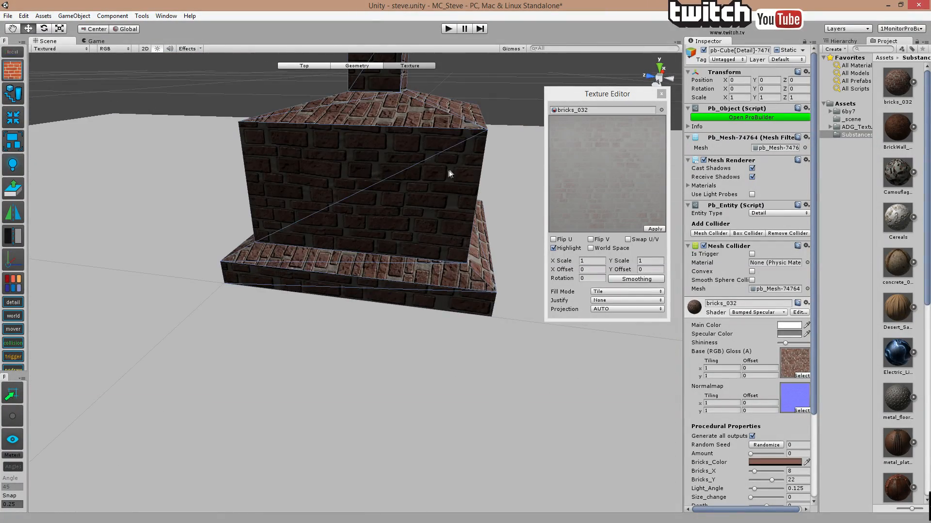
- Look through the materials available for the Texture Editor's queued material, leaving bricks_032 chosen
scroll(449, 172, up, 3)
middle_drag(449, 172, 381, 199)
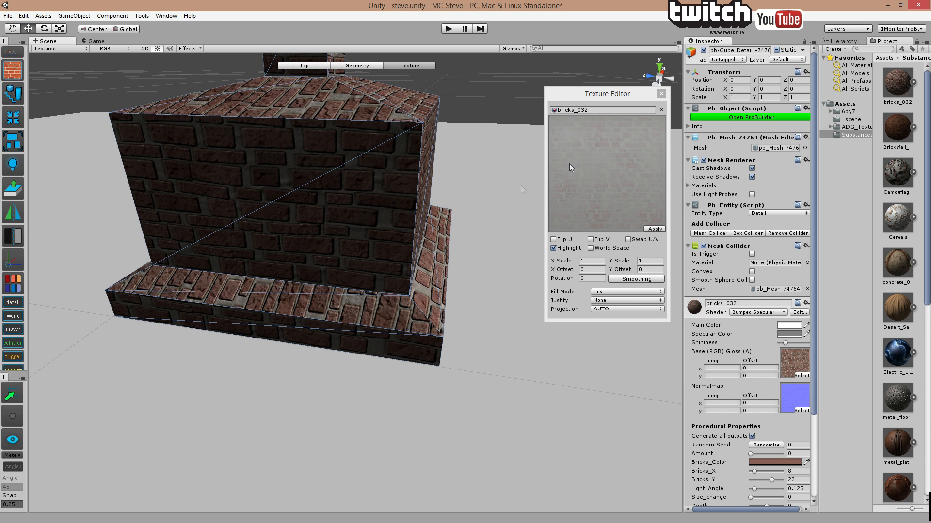
click(662, 110)
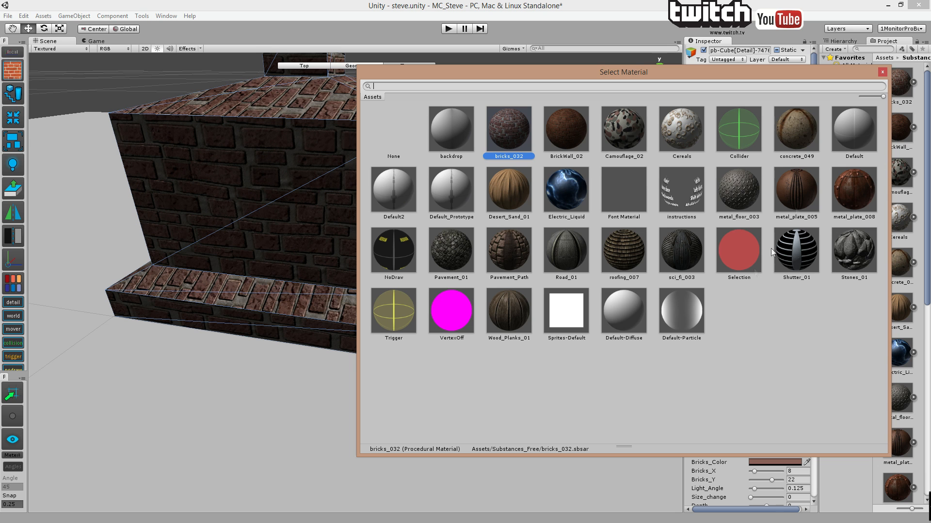
click(882, 72)
- Examine the wall textures in the wall01 to wall10 folders of the ADG_Textures walls_vol1 collection
click(856, 127)
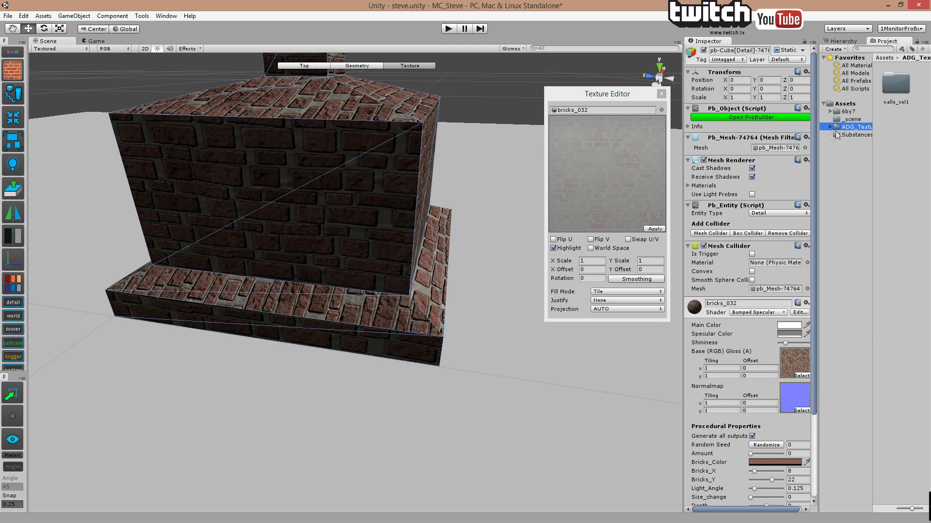
click(829, 129)
click(857, 150)
click(860, 166)
click(864, 196)
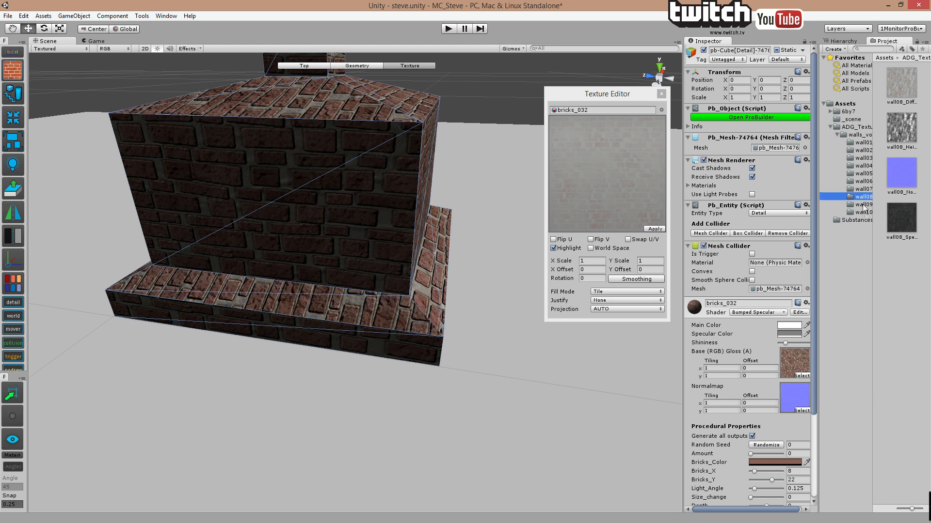
click(866, 218)
click(863, 204)
click(864, 196)
click(864, 189)
click(866, 181)
click(866, 189)
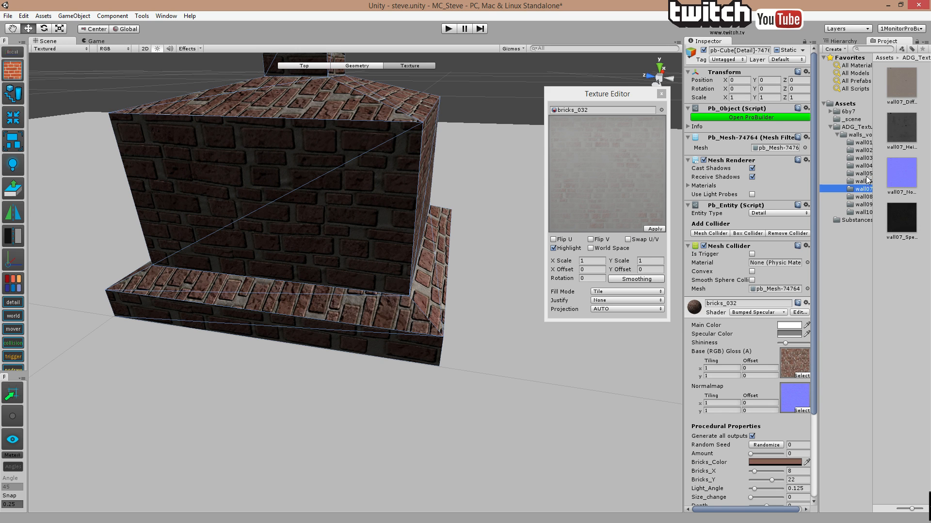
click(866, 173)
click(866, 166)
click(863, 150)
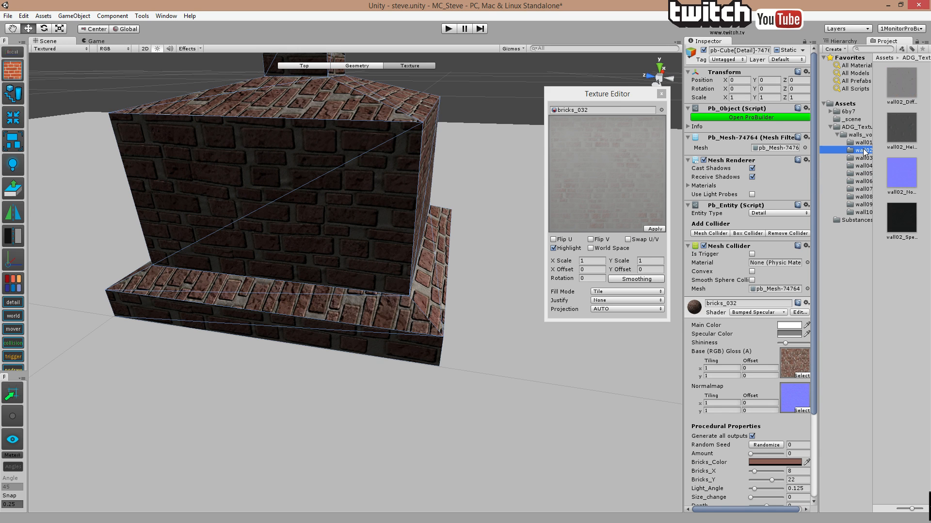
click(862, 142)
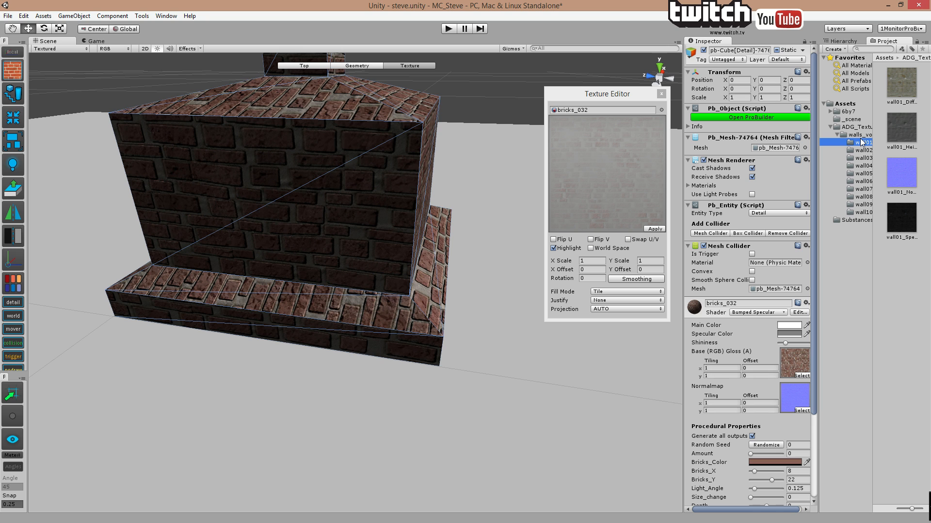
click(863, 212)
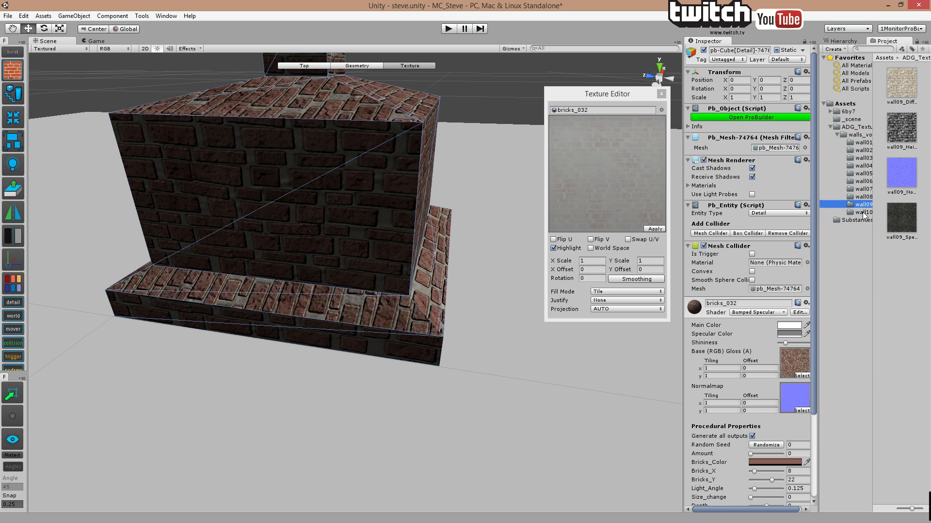
- Open the Asset Store and display the list of downloaded packages
click(160, 16)
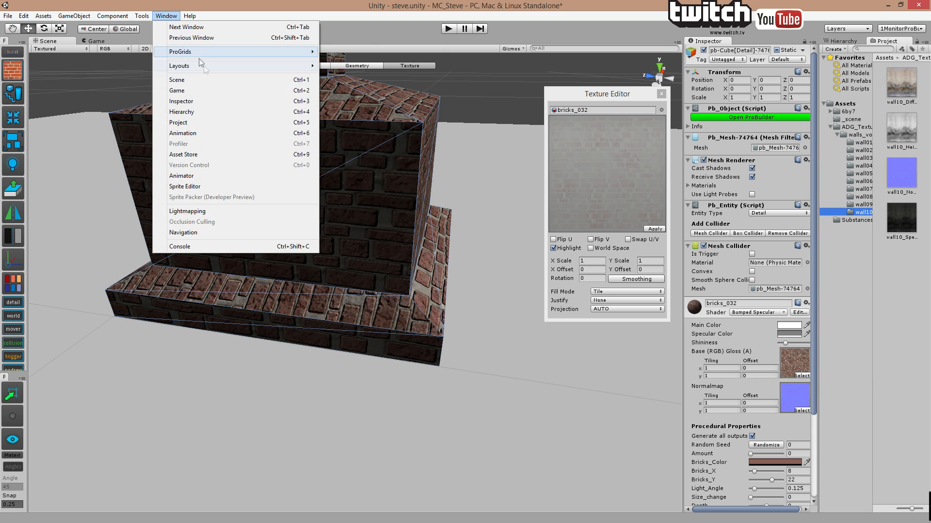
click(205, 155)
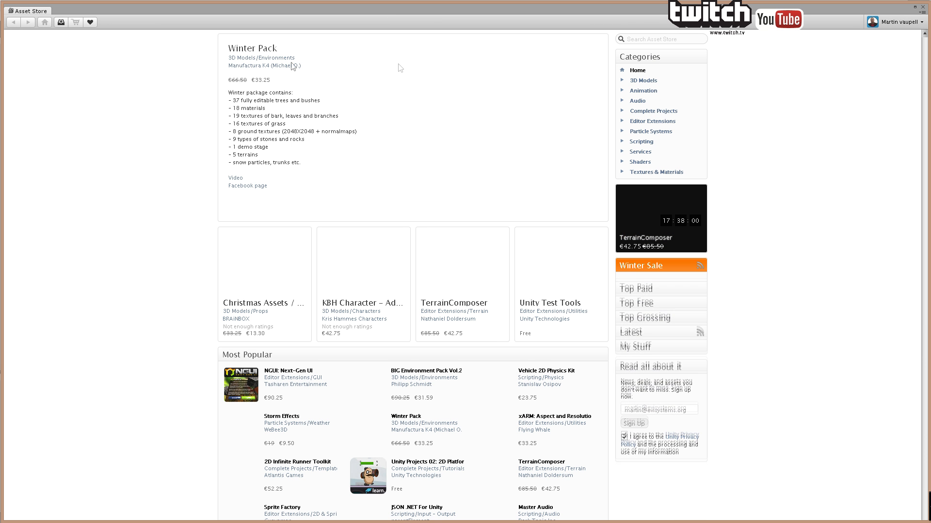
click(60, 22)
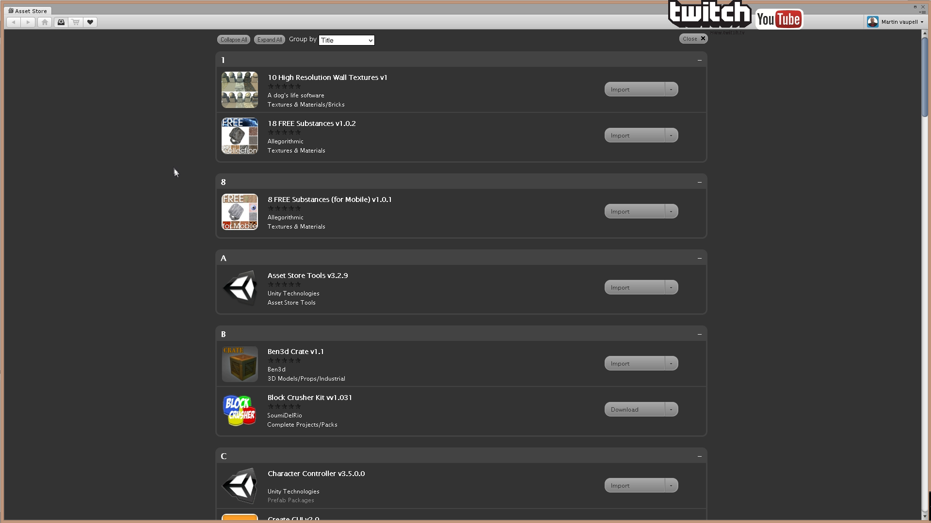
- Find Shanty Town: Wall Concrete Rough v1.0 among the downloaded packages, import all its items, and close the Asset Store
scroll(178, 173, down, 4)
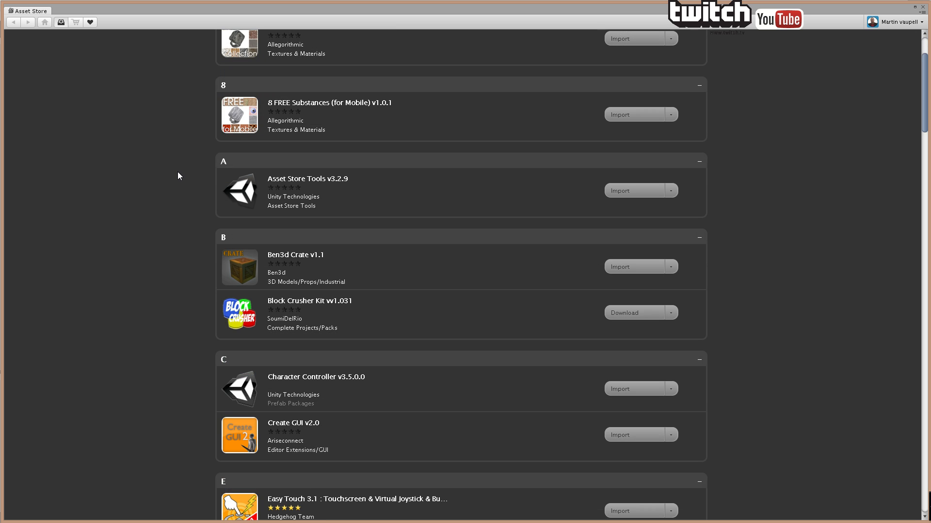
scroll(178, 173, down, 8)
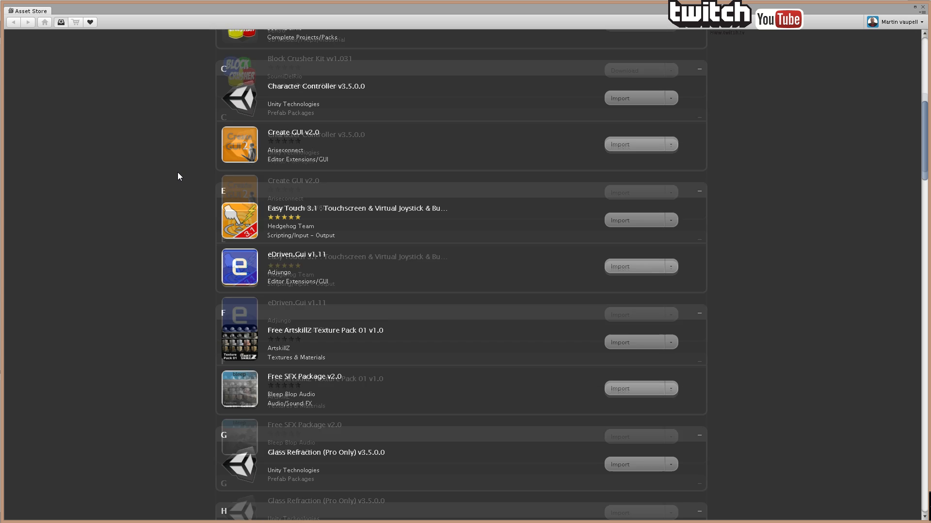
scroll(178, 176, down, 4)
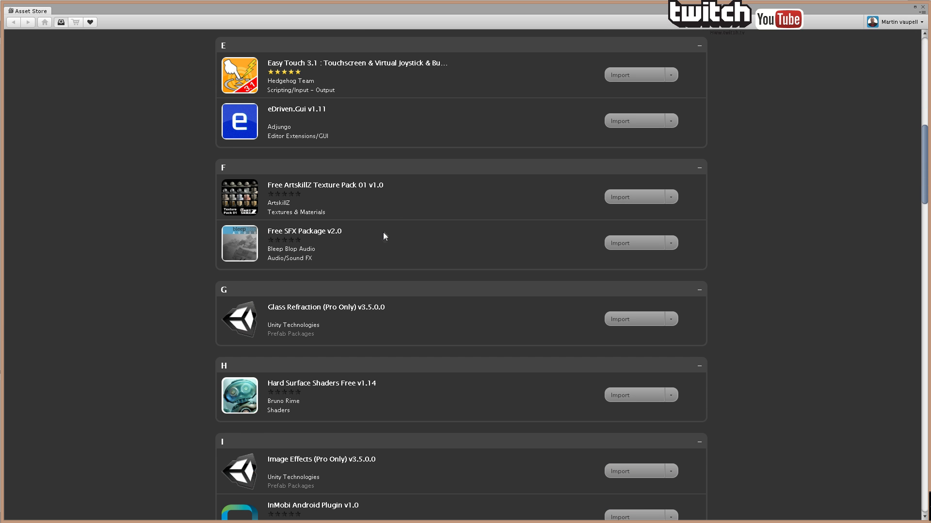
scroll(381, 237, down, 15)
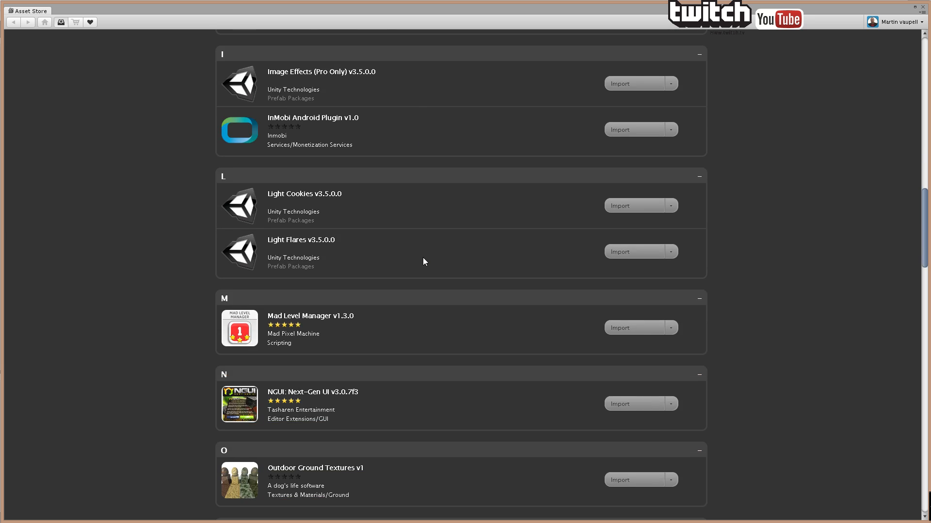
scroll(423, 260, down, 4)
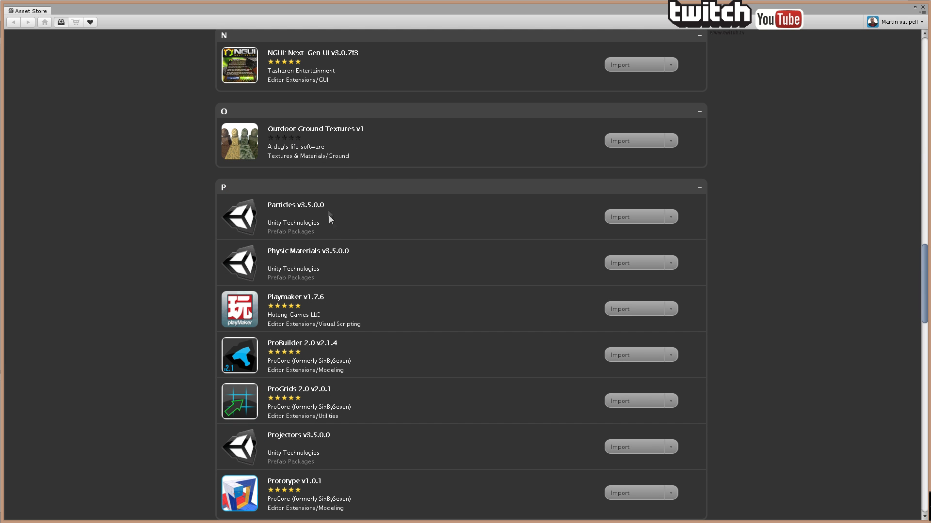
scroll(336, 215, down, 7)
scroll(338, 221, down, 4)
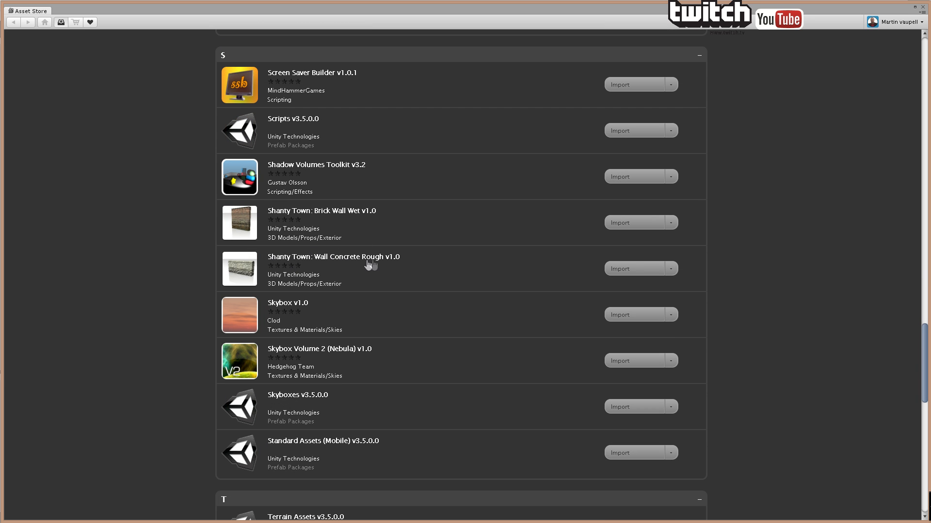
click(655, 269)
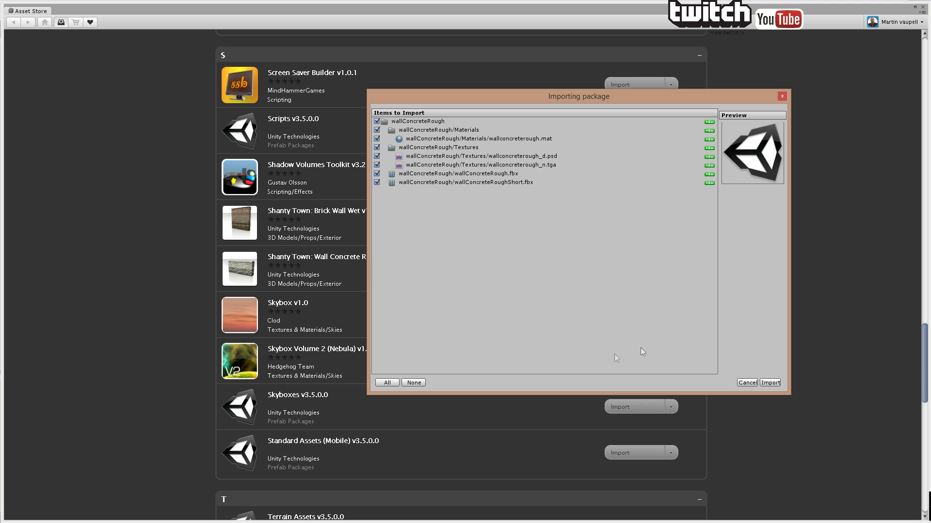
click(769, 382)
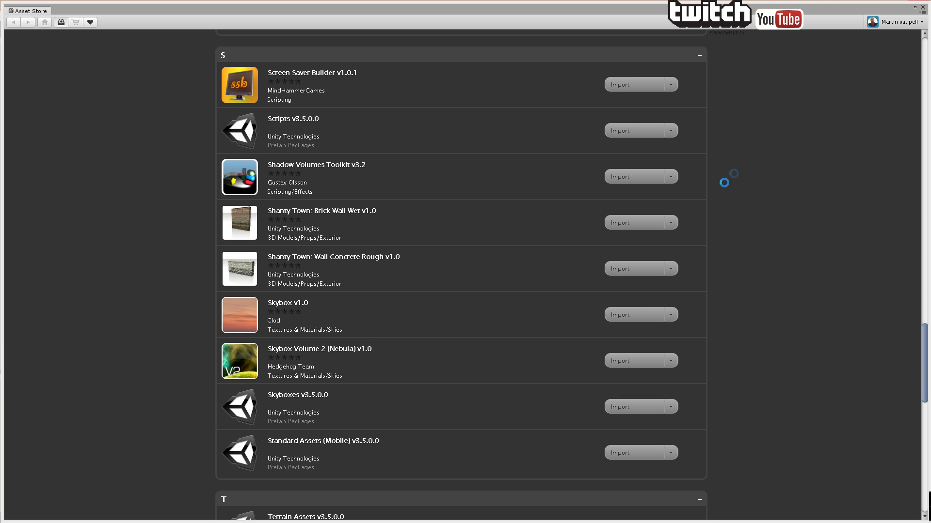
click(922, 7)
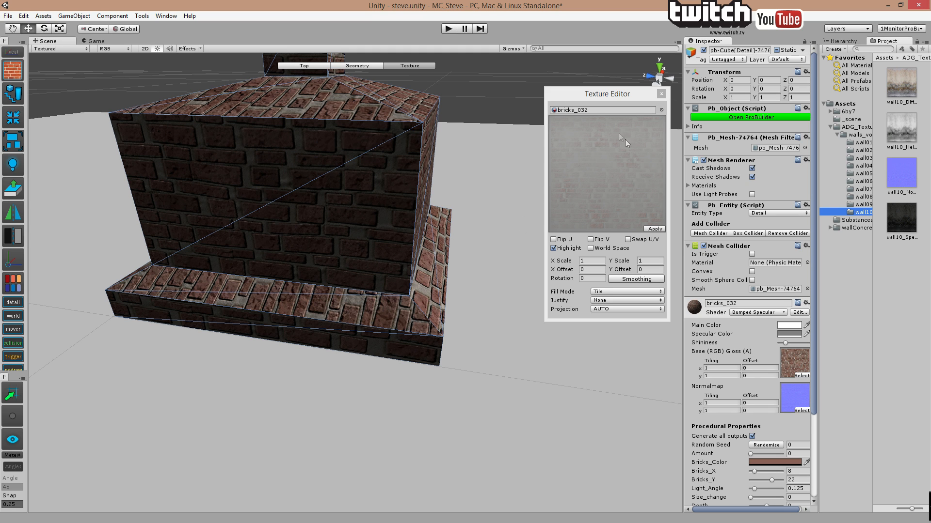
- Choose wallconcreterough as the queued material in the Texture Editor
click(662, 110)
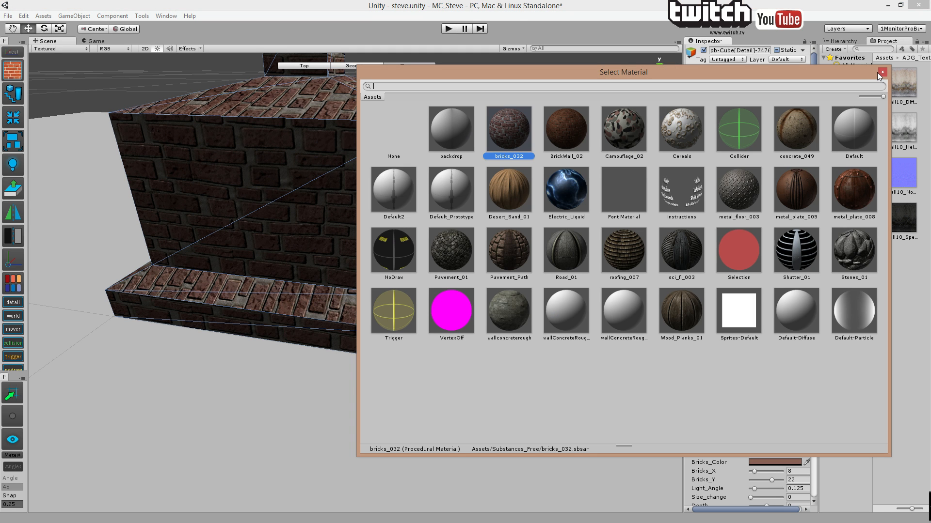
click(493, 314)
double_click(505, 313)
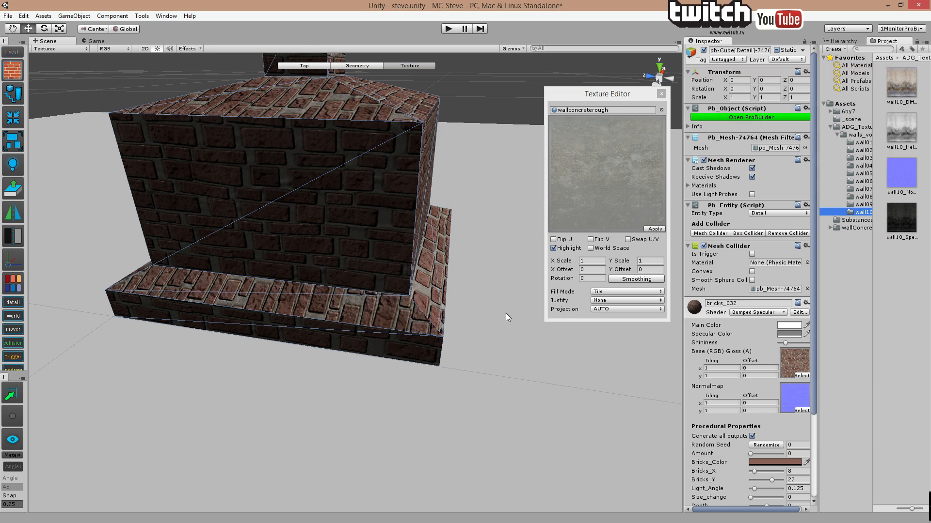
- Apply wallconcreterough to two adjoining upper ledge faces of the tower's bottom plinth, and clear the selection
click(432, 283)
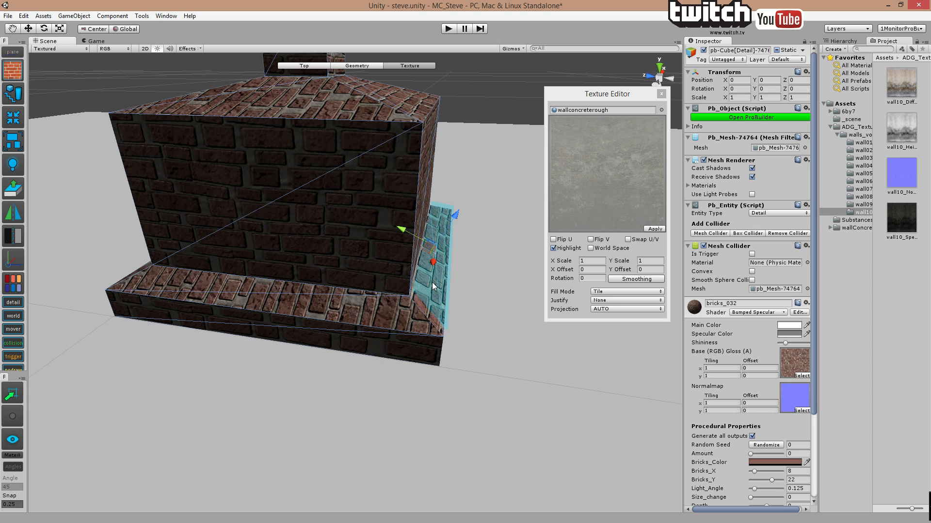
shift+click(405, 310)
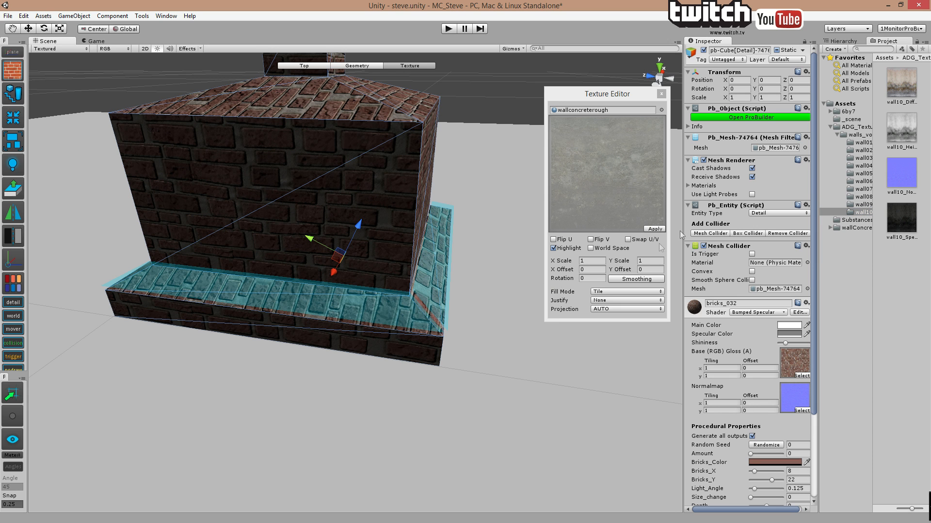
click(653, 228)
click(520, 306)
- Apply wallconcreterough to the base block's sloped top faces, the remaining plinth ledges and the first sloped faces capping the lower pillar
middle_drag(350, 321, 504, 342)
middle_drag(208, 282, 327, 295)
right_drag(326, 296, 512, 299)
middle_drag(261, 301, 478, 301)
middle_drag(228, 291, 351, 301)
right_drag(155, 310, 239, 322)
scroll(239, 321, down, 3)
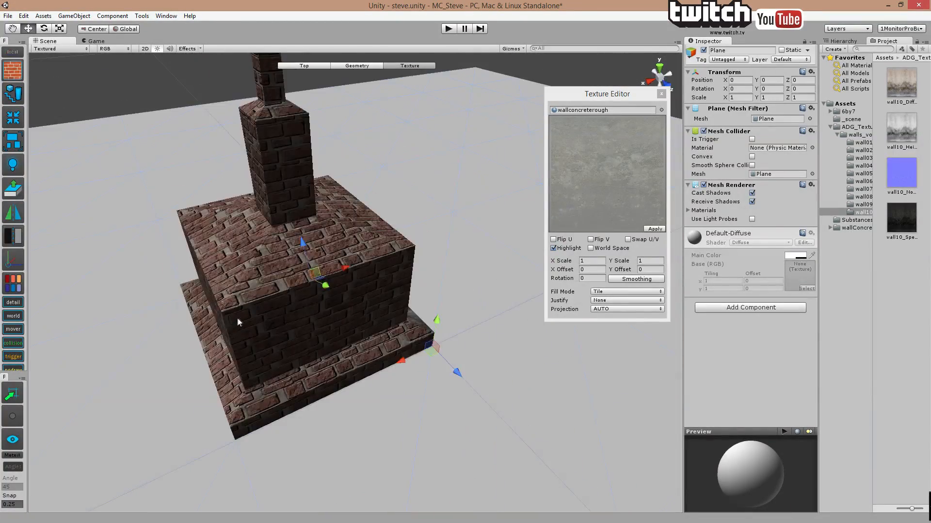
middle_drag(239, 322, 246, 321)
click(254, 209)
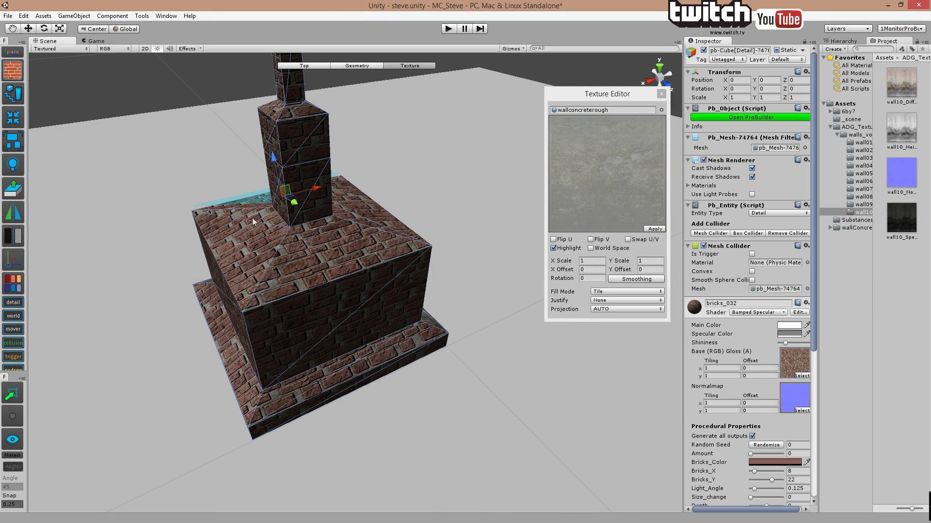
click(249, 240)
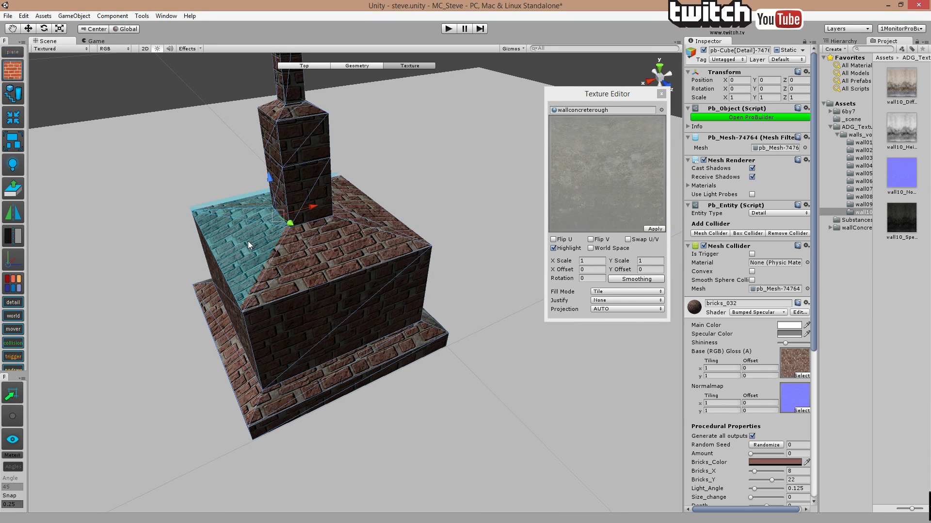
shift+click(341, 243)
shift+click(286, 367)
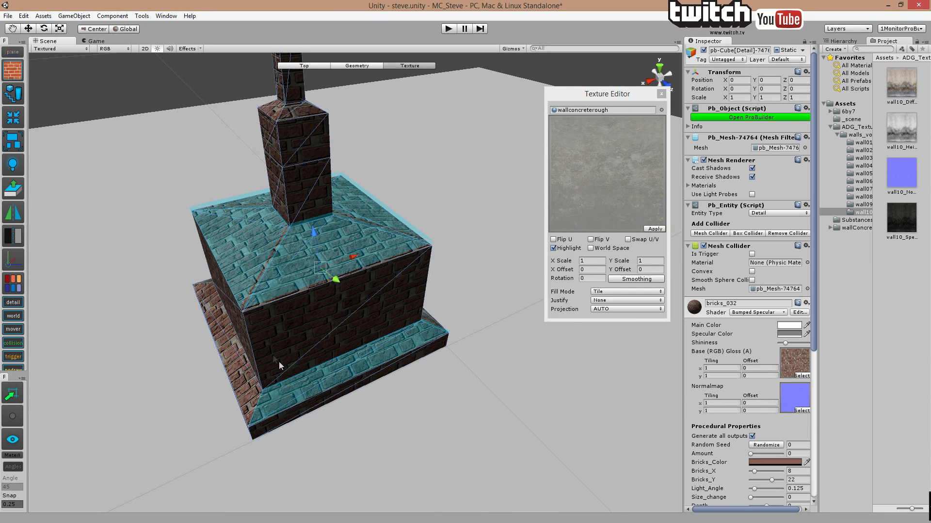
shift+click(242, 356)
shift+click(275, 106)
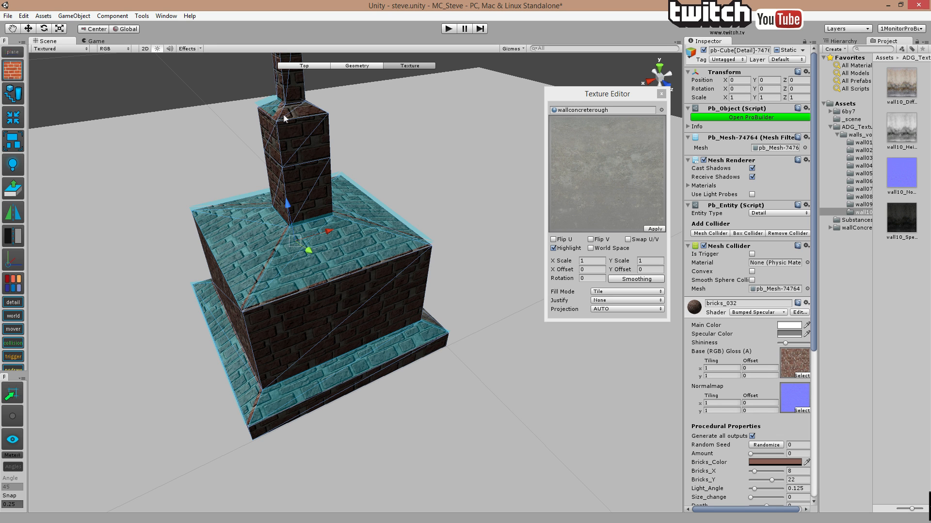
alt+drag(369, 242, 348, 246)
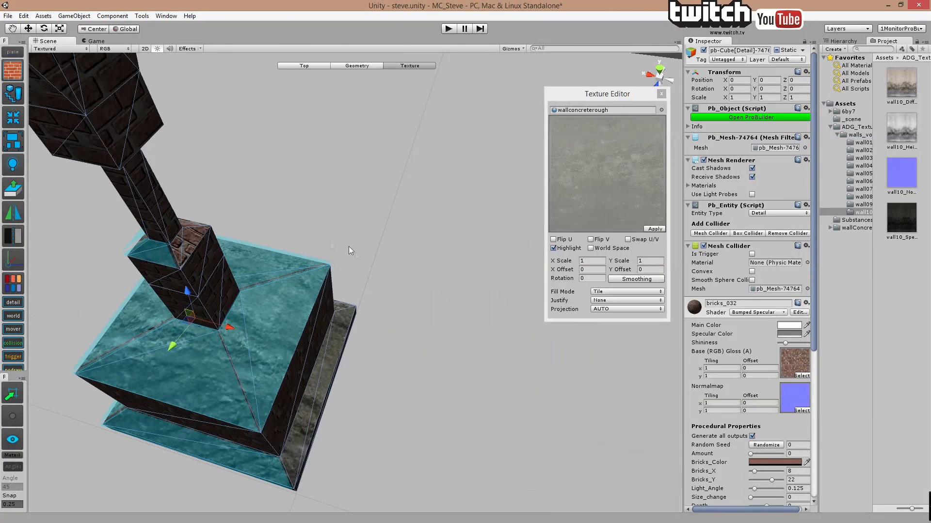
- Apply wallconcreterough to the remaining brick faces on the lower pillar's sloped cap, and clear the selection
click(193, 226)
click(188, 236)
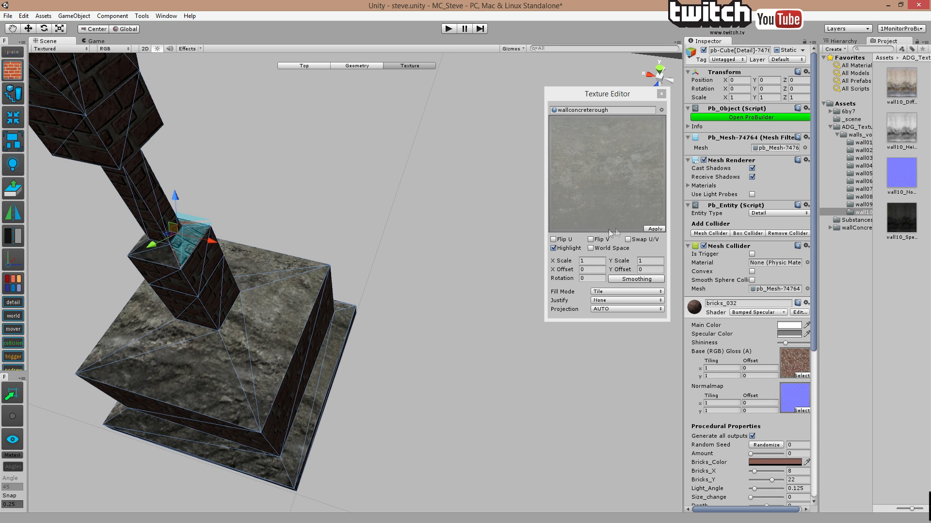
click(621, 242)
click(653, 229)
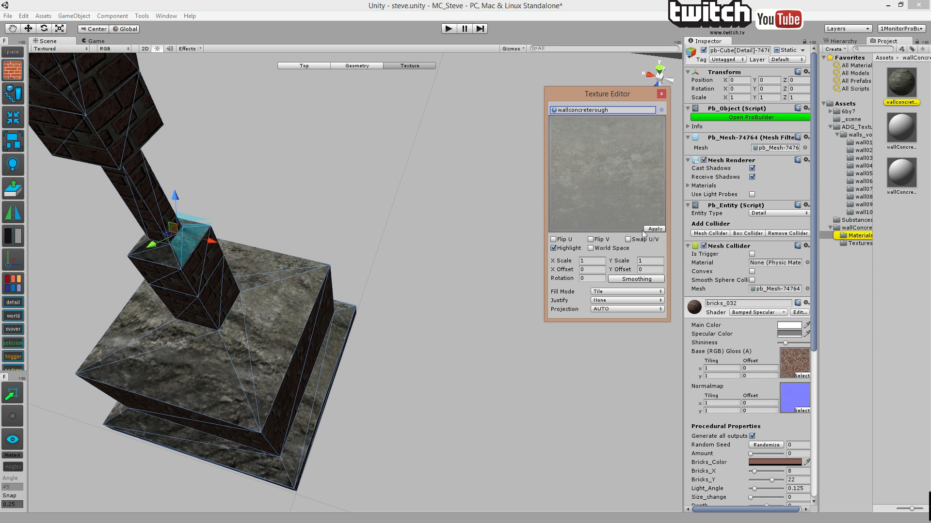
click(450, 237)
- Examine how the concrete ledges meet the brick walls around the tower's base
middle_drag(450, 237, 429, 226)
alt+drag(429, 226, 395, 237)
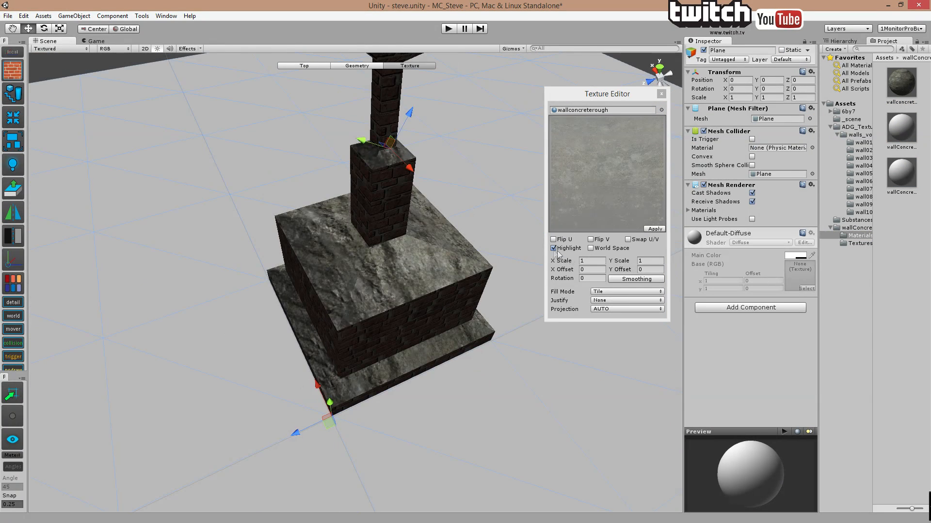
middle_drag(533, 254, 445, 253)
alt+drag(445, 253, 300, 144)
scroll(333, 212, up, 10)
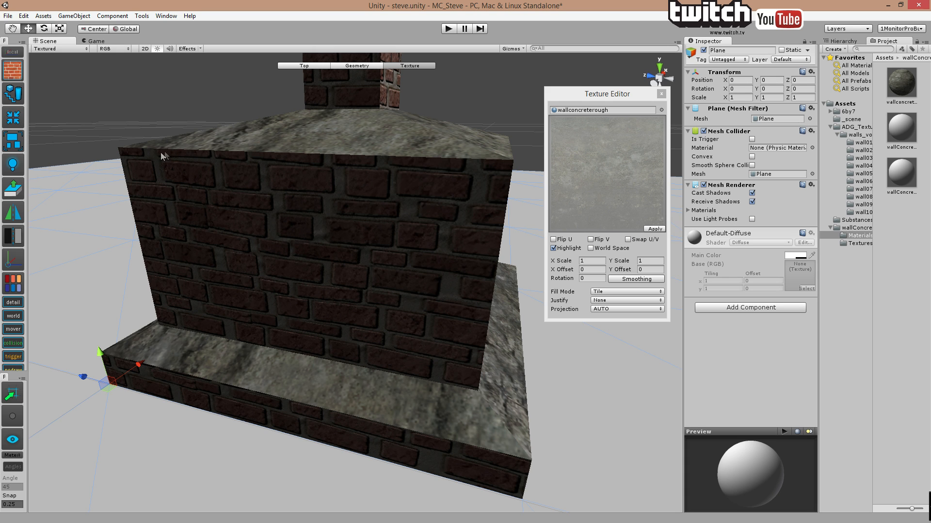
middle_drag(374, 162, 351, 209)
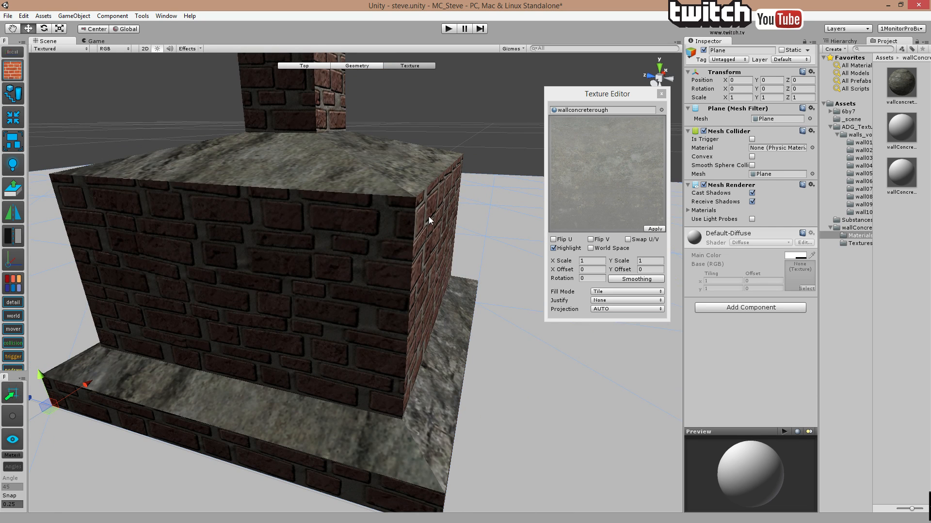
- Close and reopen the Texture Editor, and select the brick side faces of the tower's base block
click(421, 235)
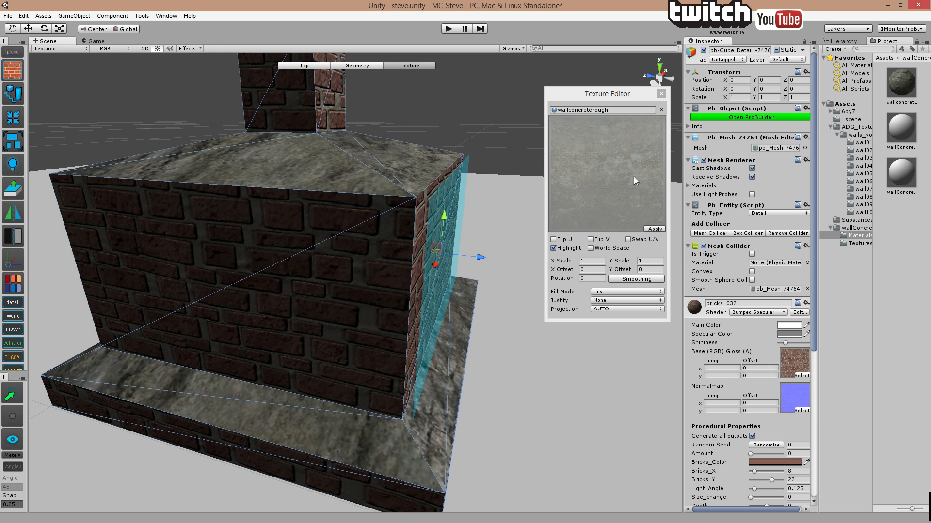
click(661, 93)
click(566, 202)
click(449, 243)
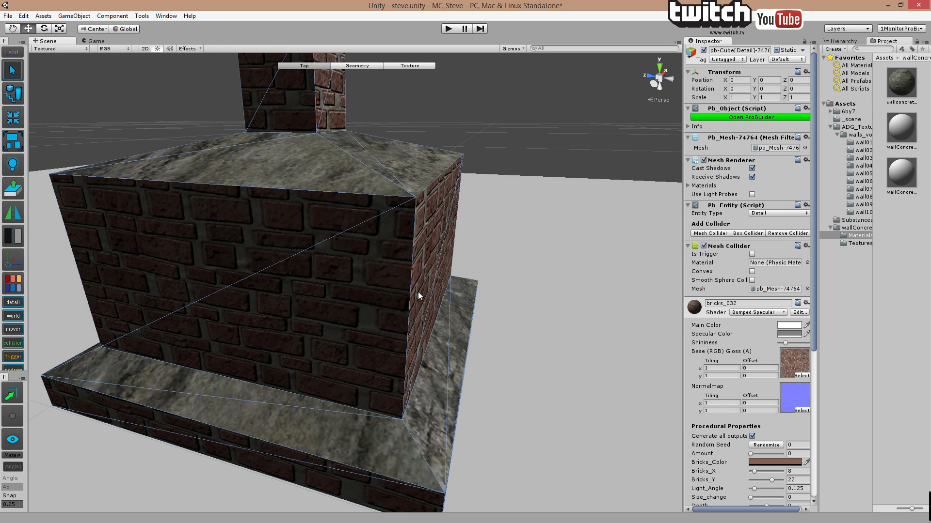
key(j)
click(426, 275)
alt+drag(379, 292, 485, 248)
middle_drag(349, 221, 524, 242)
alt+drag(339, 271, 515, 282)
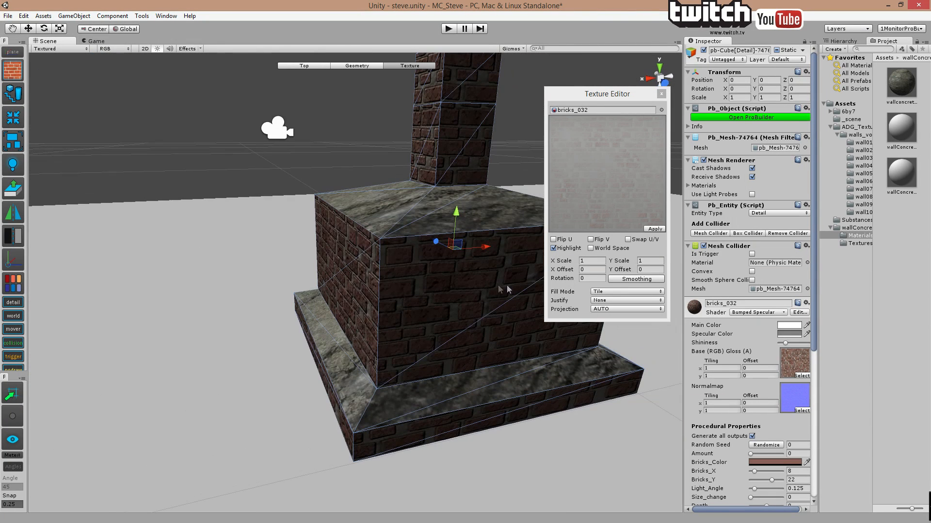
click(371, 284)
shift+click(451, 292)
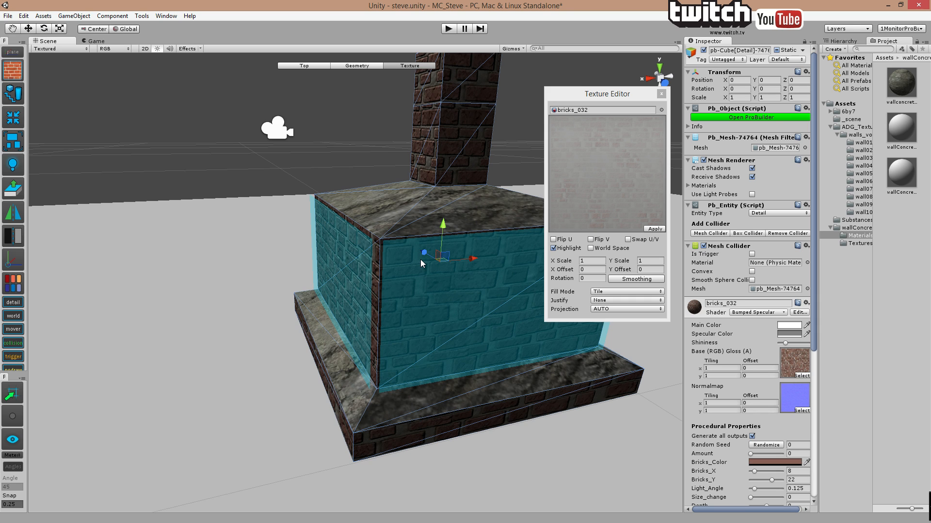
- Turn off the face highlight and shift the brick texture on the base block's walls to a Y offset of about 0.019
alt+drag(421, 260, 131, 247)
key(f)
alt+drag(325, 289, 240, 257)
mouse_move(406, 279)
alt+mouse_down()
mouse_move(391, 253)
mouse_move(403, 261)
alt+mouse_up()
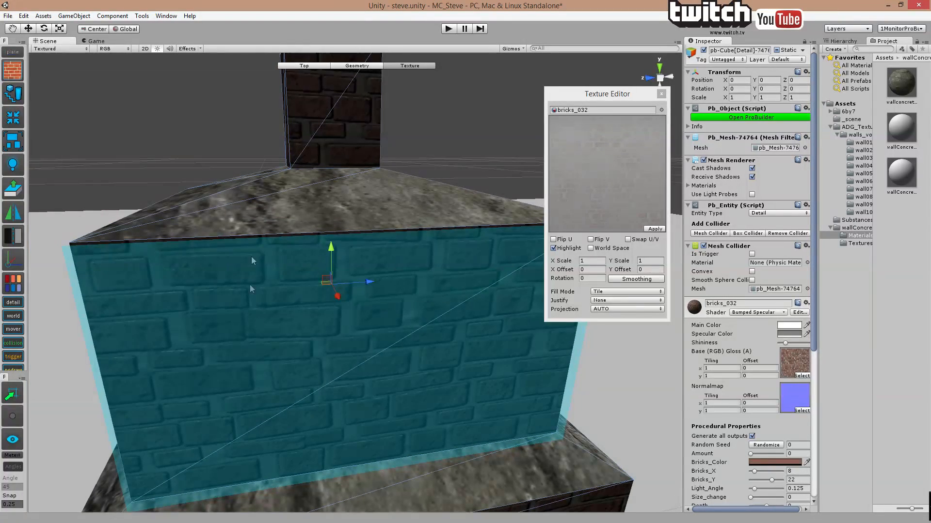
click(553, 248)
alt+drag(418, 275, 472, 270)
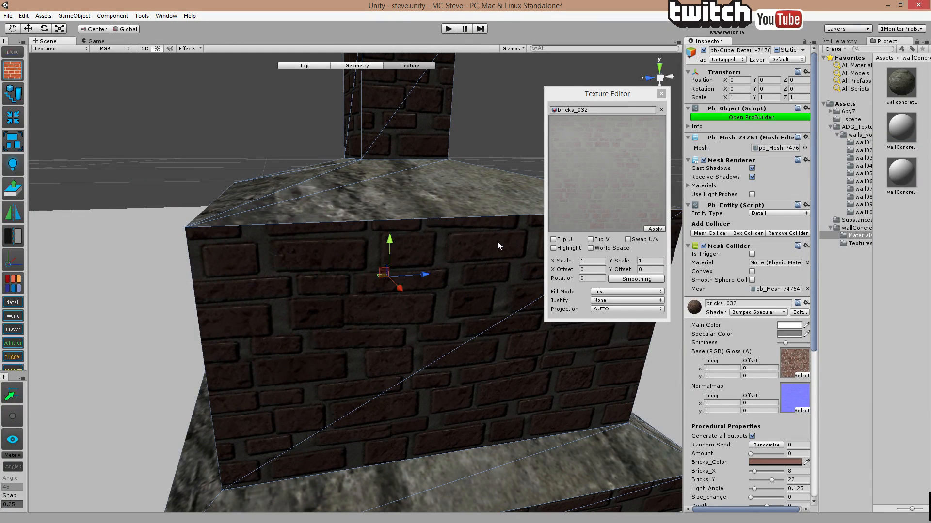
middle_drag(505, 256, 461, 267)
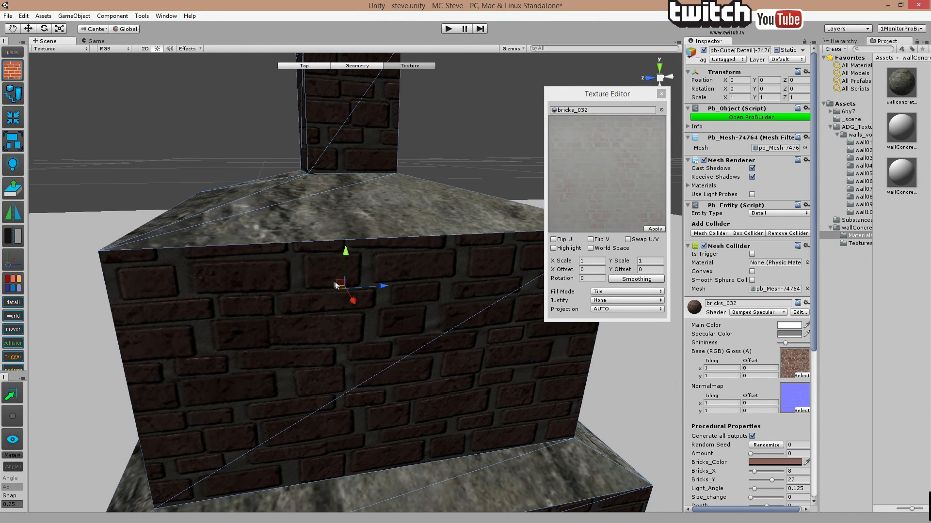
scroll(340, 287, up, 3)
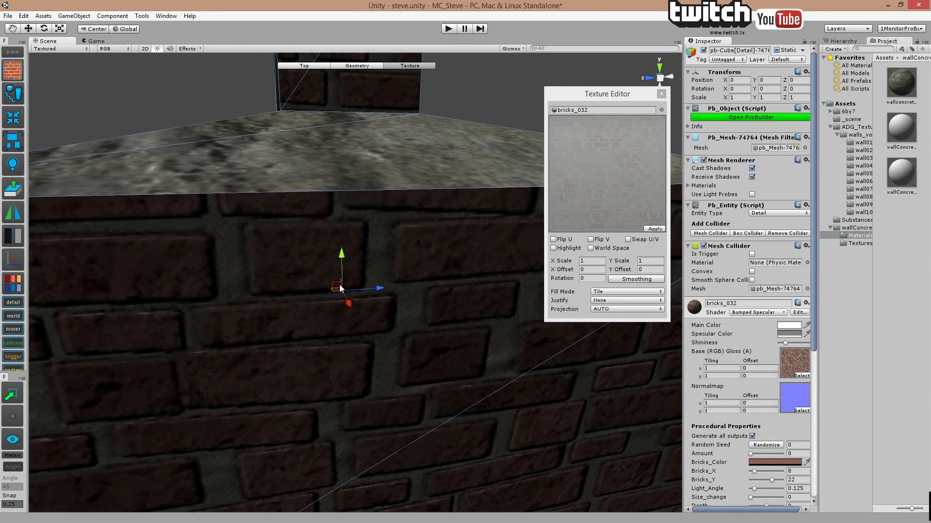
drag(335, 289, 339, 276)
scroll(339, 278, down, 5)
scroll(339, 285, up, 3)
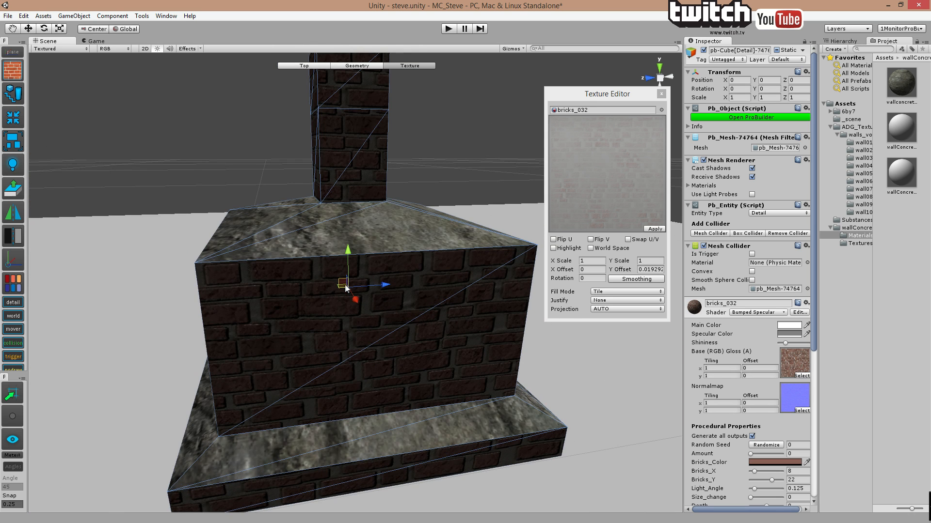
- Scale the base walls' brick texture to about 0.807 on both axes and shift its Y offset to about -0.118
drag(340, 288, 365, 326)
key(r)
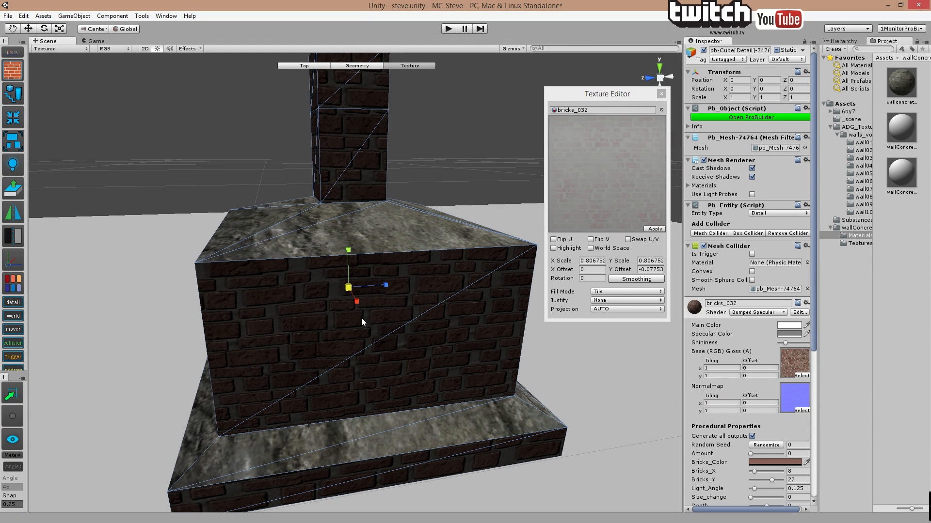
key(w)
drag(345, 282, 343, 292)
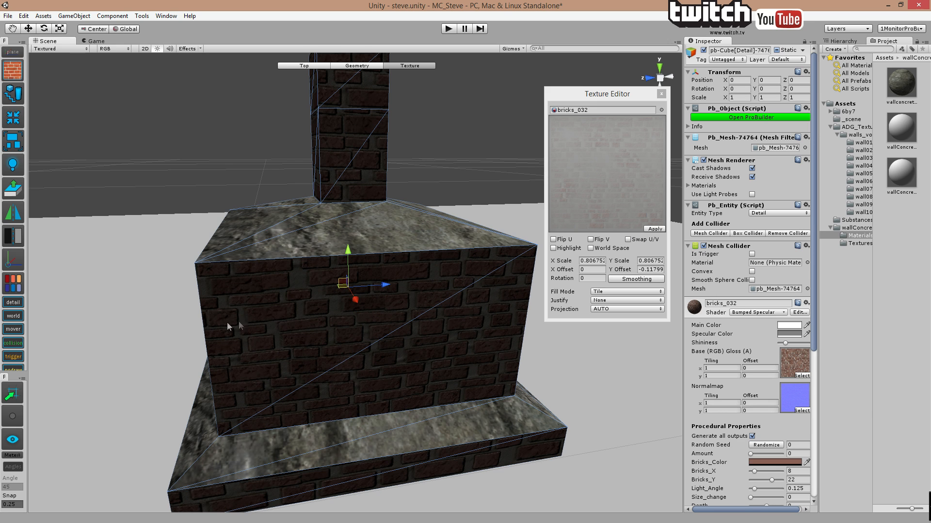
- Examine the rescaled brick texture around the base block's walls, corners and concrete ledges
alt+drag(156, 305, 379, 321)
alt+drag(301, 260, 343, 360)
middle_drag(334, 350, 330, 304)
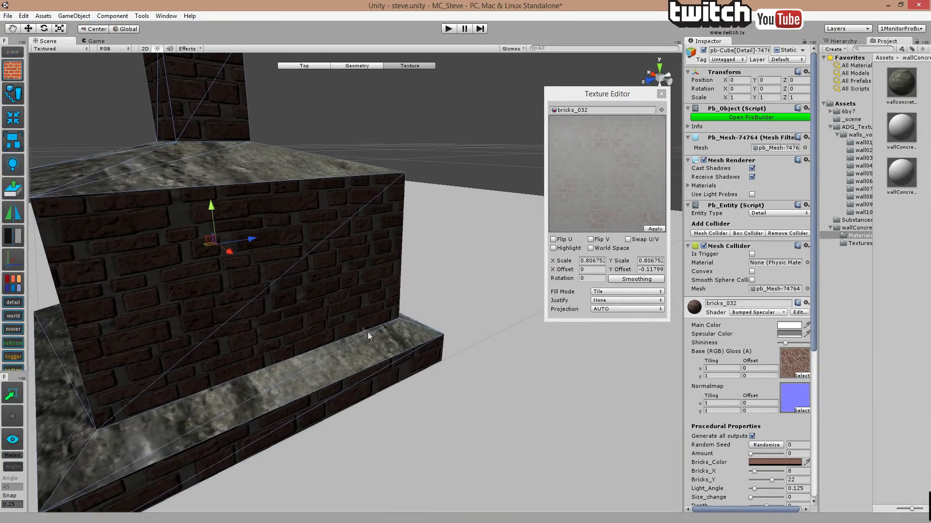
middle_drag(447, 387, 498, 350)
alt+drag(498, 350, 433, 345)
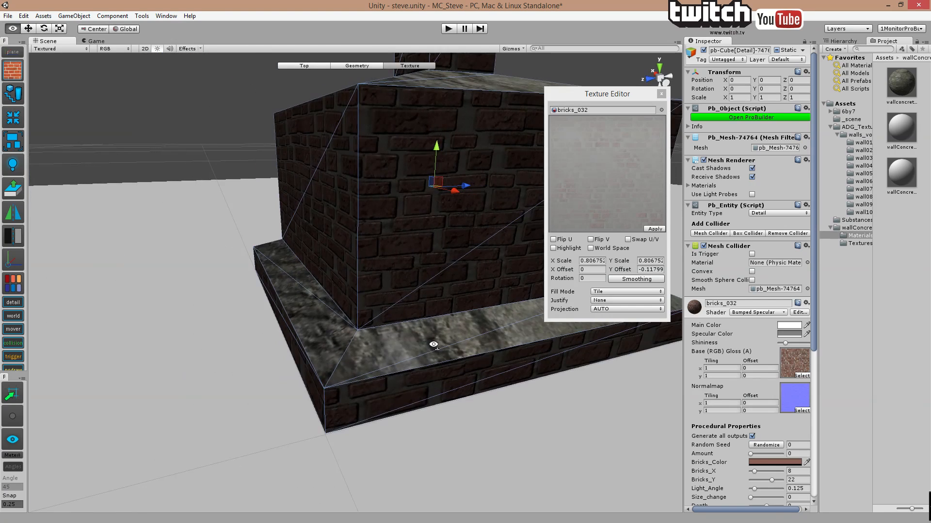
middle_drag(428, 277, 374, 349)
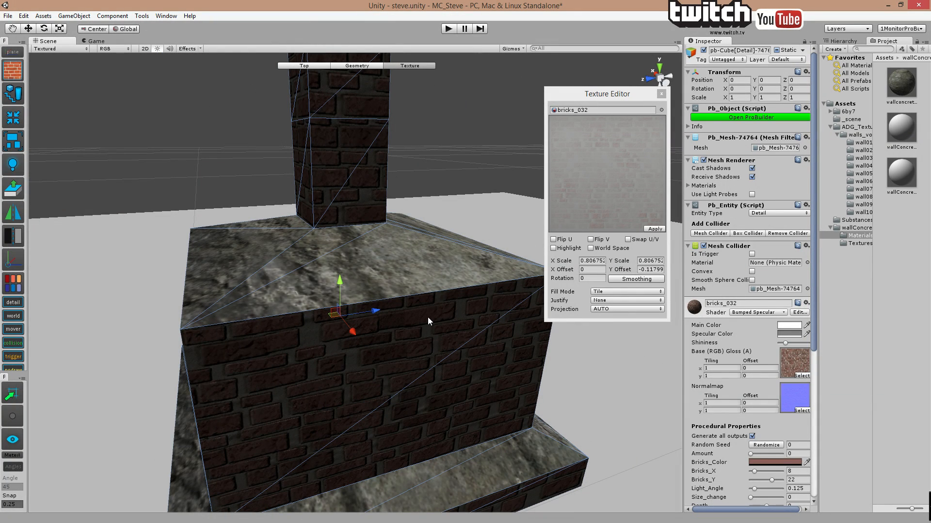
scroll(416, 323, down, 2)
alt+drag(406, 328, 511, 339)
middle_drag(511, 339, 443, 336)
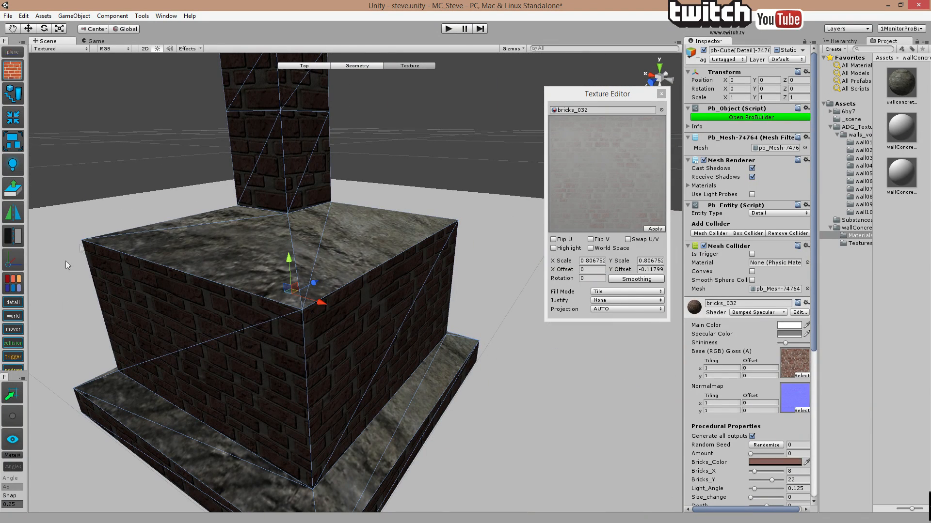
- Turn the face highlight back on and clear the selection of the base block's walls
click(553, 248)
alt+drag(418, 287, 327, 228)
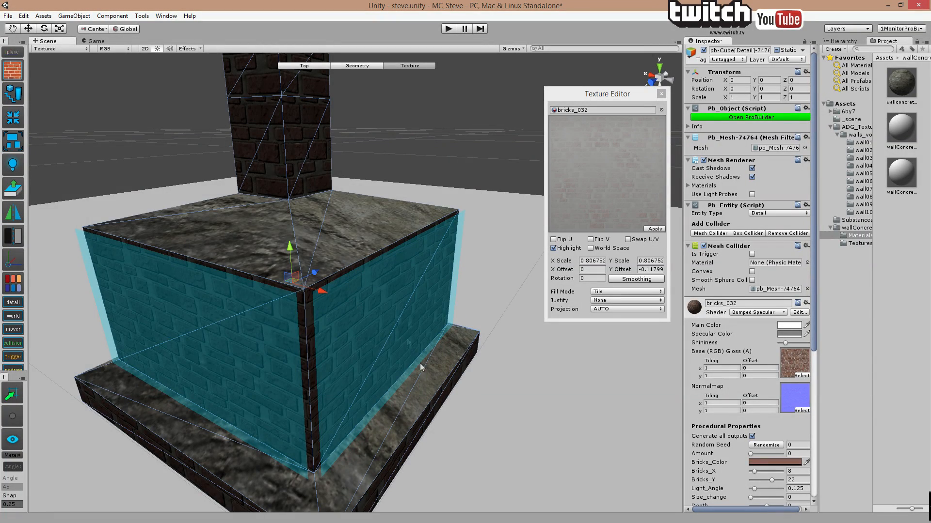
middle_drag(499, 170, 454, 310)
middle_drag(350, 243, 400, 233)
alt+drag(401, 232, 301, 245)
middle_drag(213, 254, 146, 248)
click(257, 235)
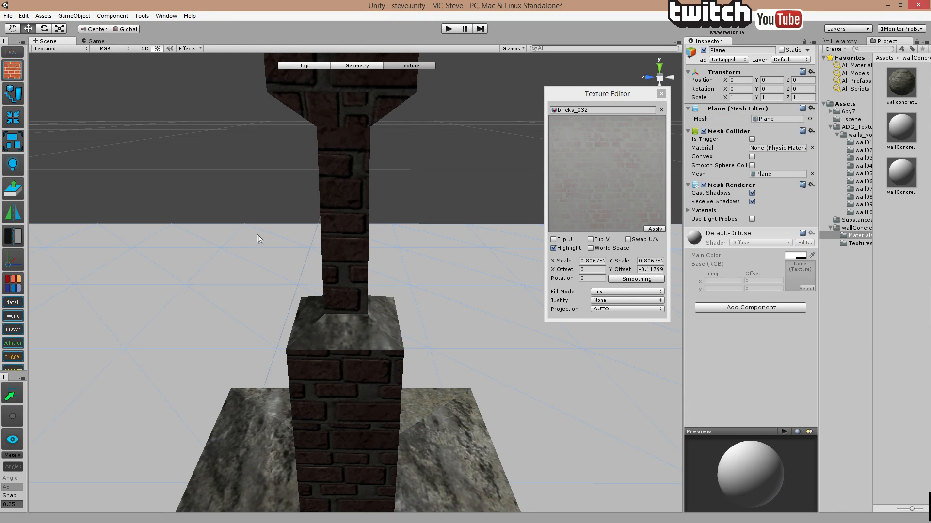
- Select the brick faces of the narrow shaft above the lower pillar's concrete cap
click(333, 247)
middle_drag(390, 245, 323, 240)
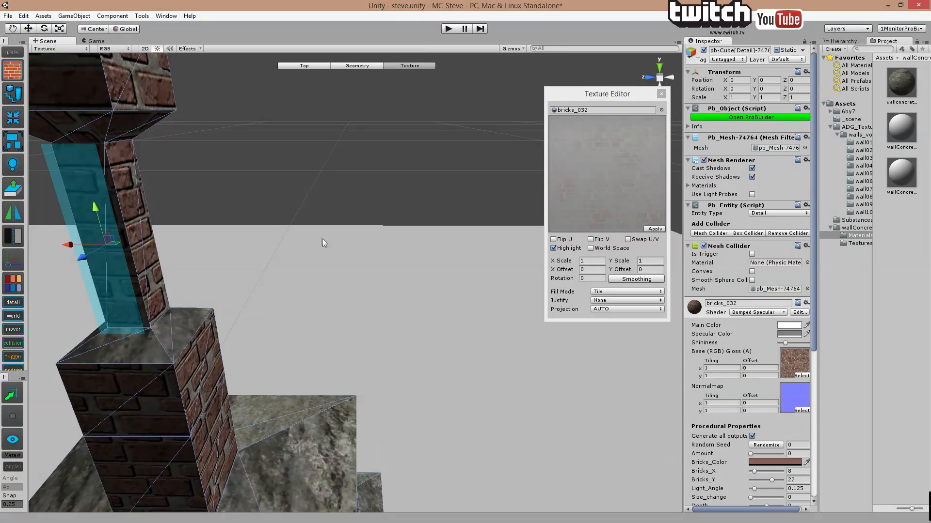
alt+drag(126, 250, 319, 223)
scroll(319, 227, down, 4)
middle_drag(318, 233, 410, 247)
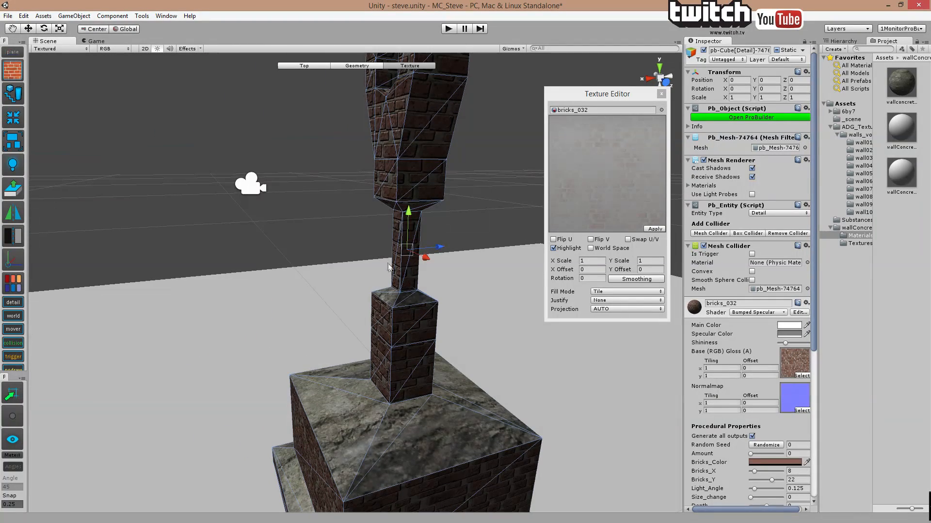
alt+drag(430, 266, 256, 259)
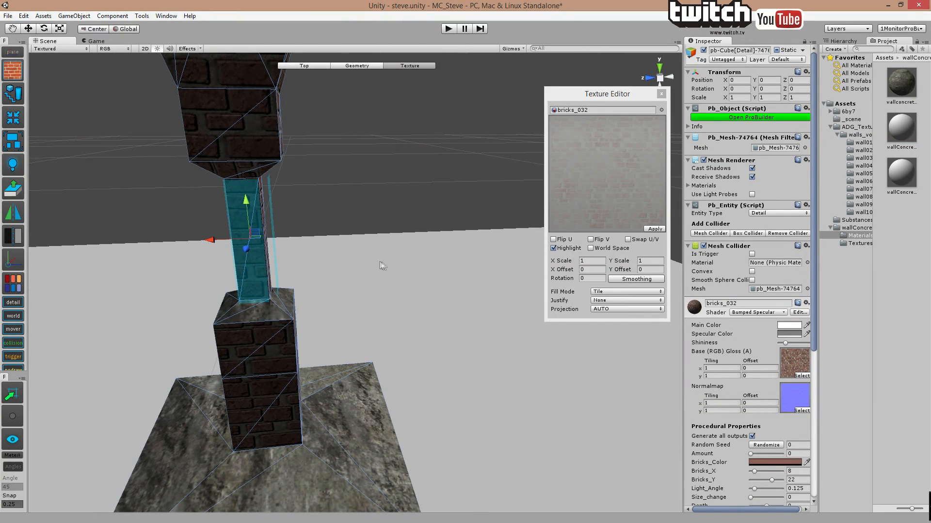
alt+drag(86, 334, 25, 316)
- Apply the yellow vertex color to the selected faces of the narrow shaft and close the Vertex Colors window
click(19, 290)
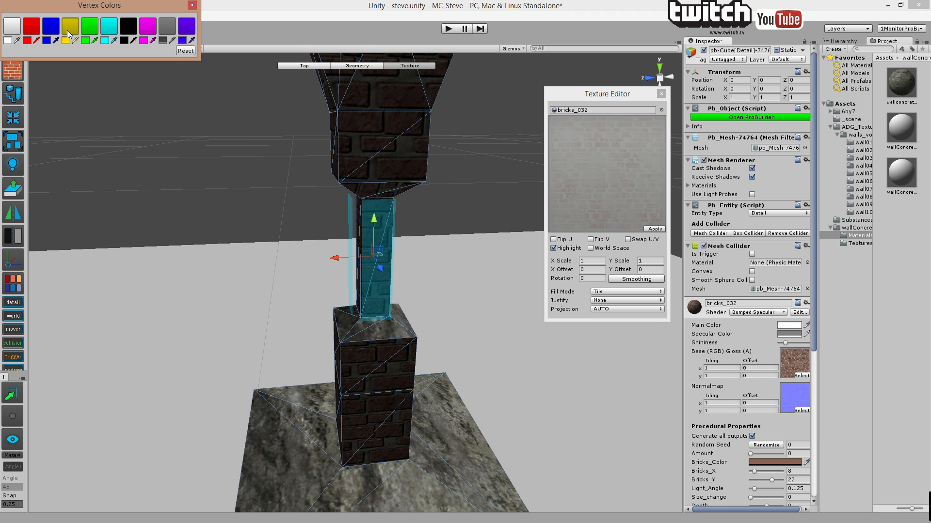
click(67, 30)
middle_drag(347, 231, 367, 220)
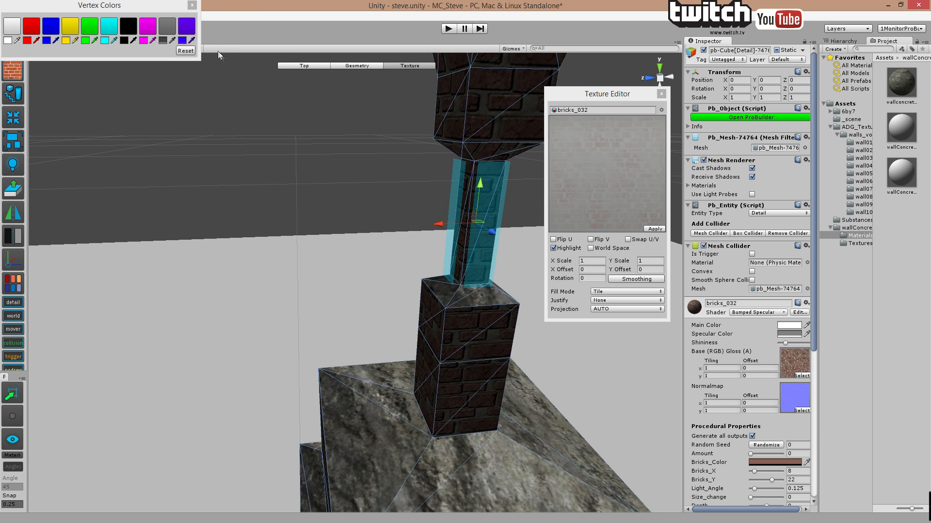
click(192, 6)
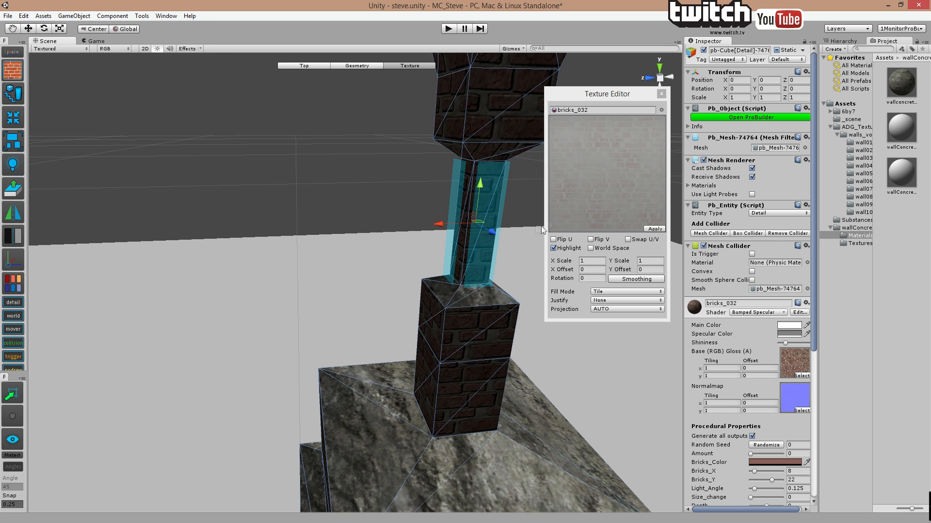
- Set the narrow shaft's texture fill mode to Normalize and turn off the face highlight
click(625, 291)
click(622, 303)
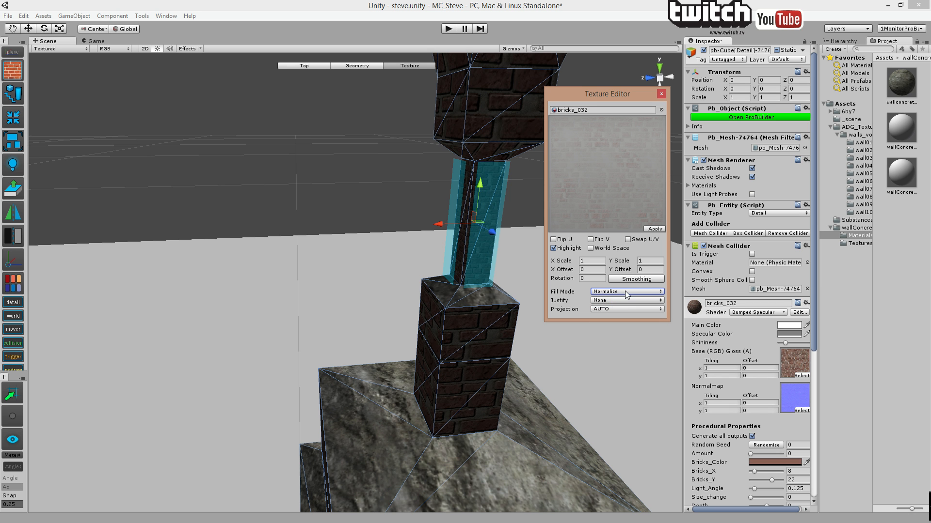
scroll(459, 229, up, 5)
middle_drag(459, 229, 411, 237)
click(553, 248)
scroll(523, 254, up, 3)
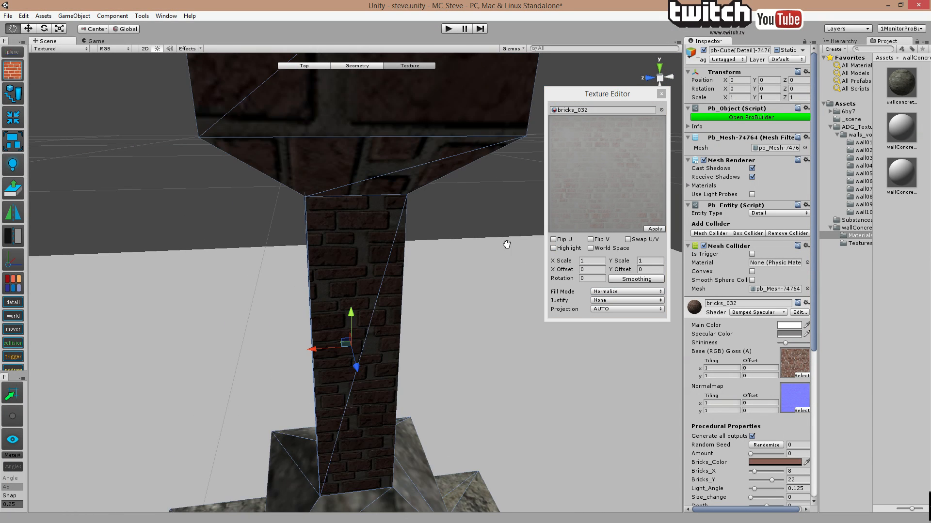
- Compare the Tile and Stretch fill modes on the narrow shaft's brick texture, leaving it set to Tile
click(614, 291)
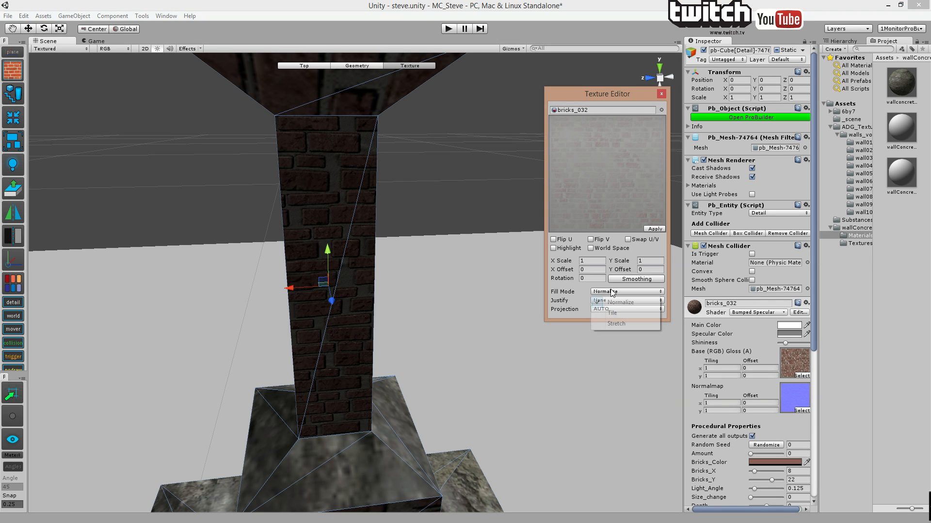
click(614, 308)
click(613, 294)
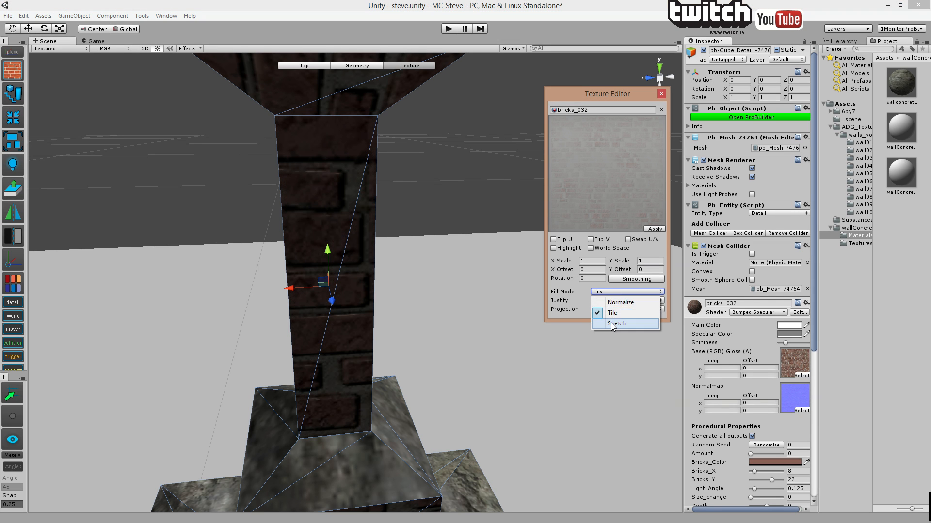
click(611, 322)
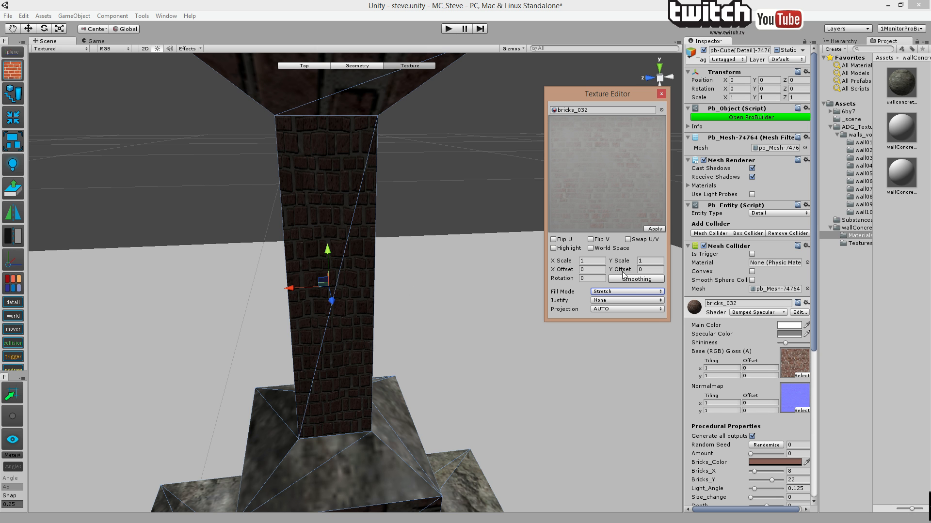
click(617, 290)
click(613, 311)
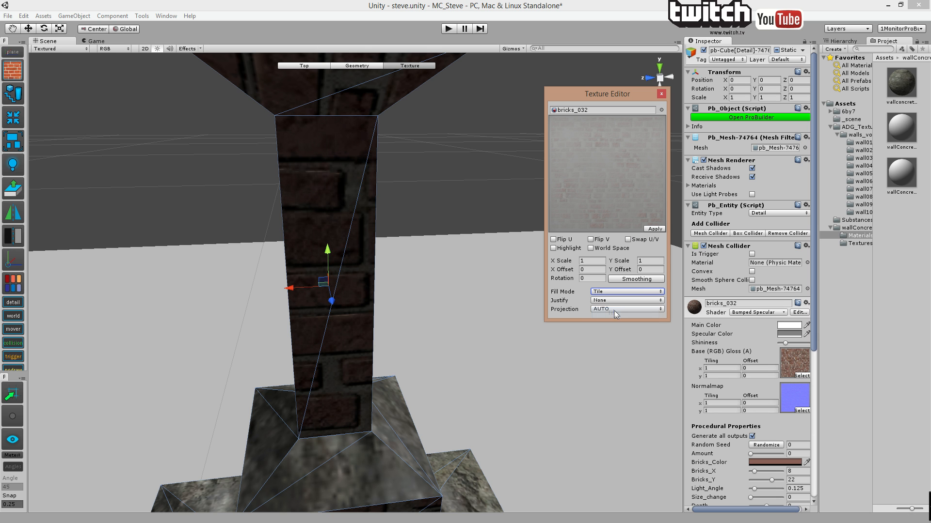
- Choose the metal_floor_003 material and apply it to the narrow shaft's selected faces
click(661, 111)
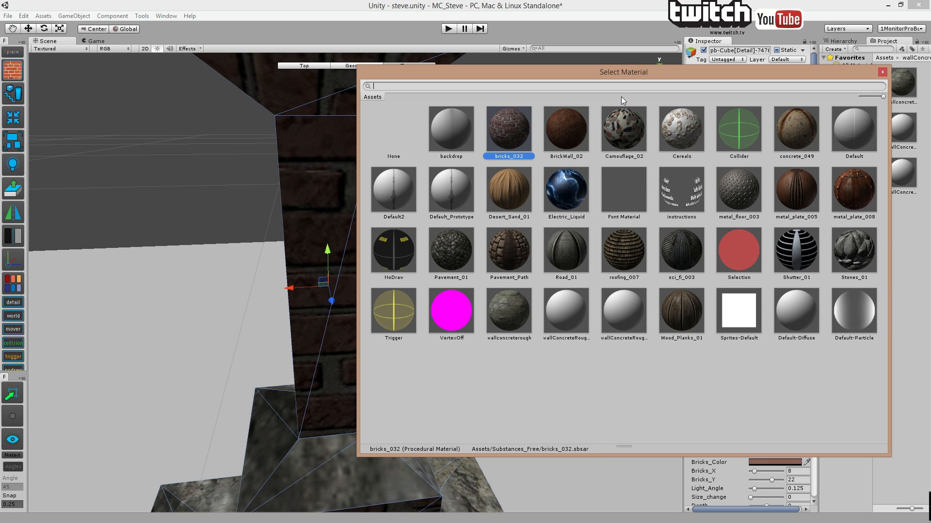
click(621, 140)
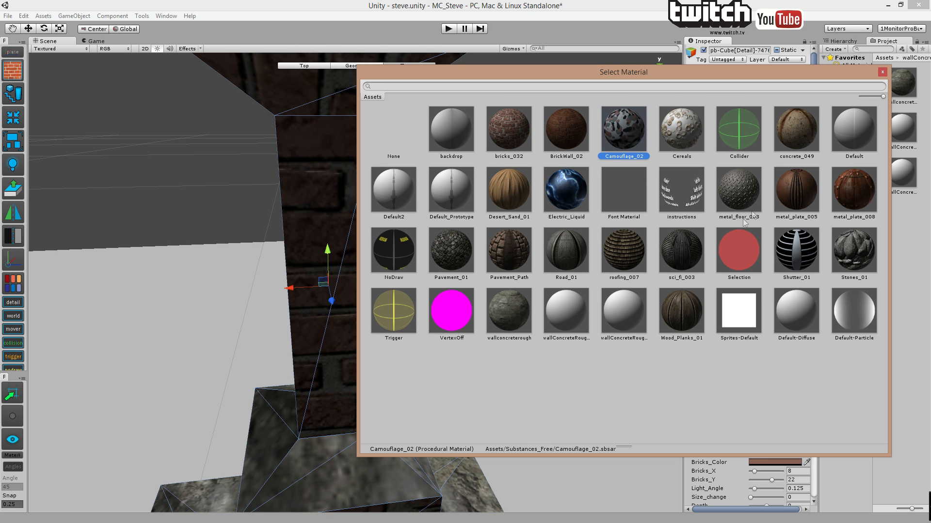
drag(598, 83, 663, 81)
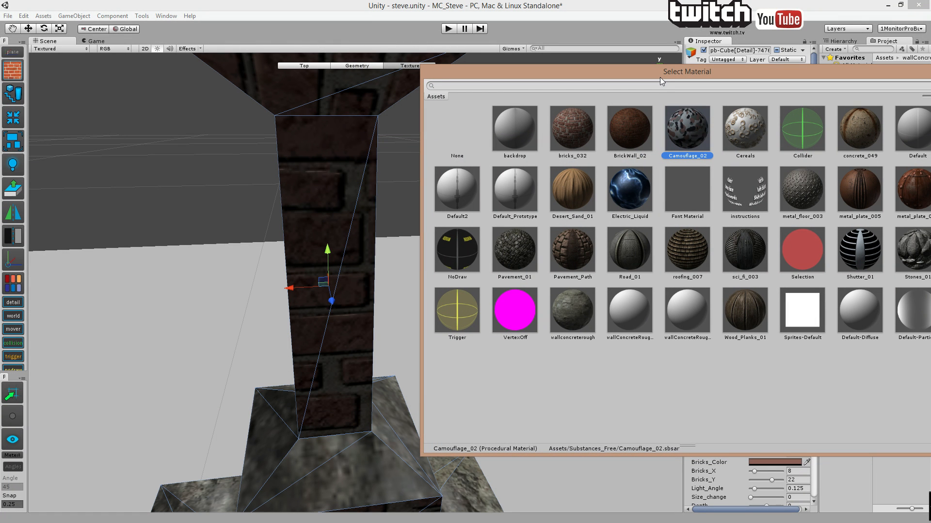
click(631, 190)
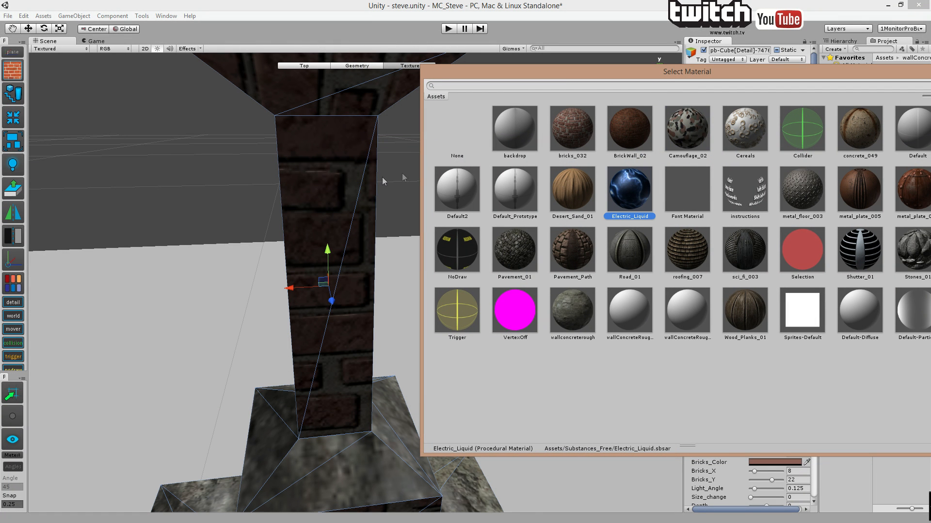
double_click(802, 191)
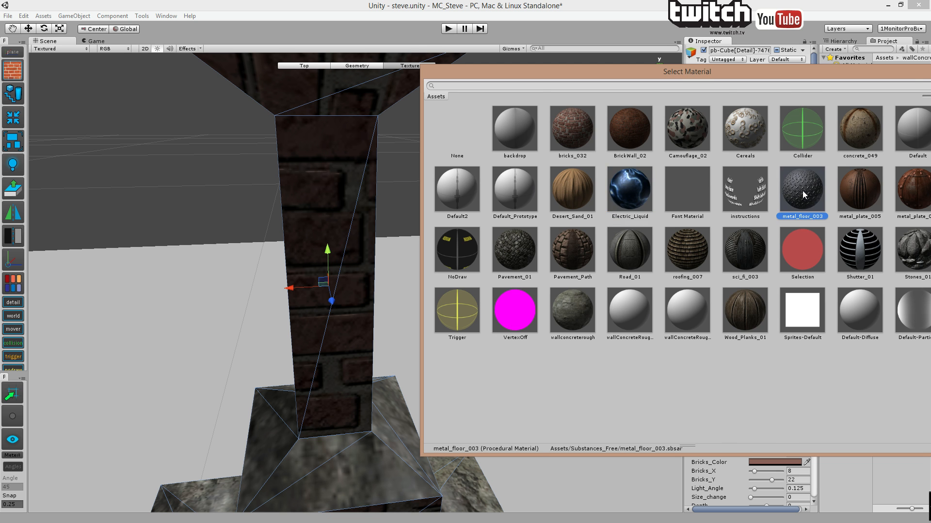
click(654, 228)
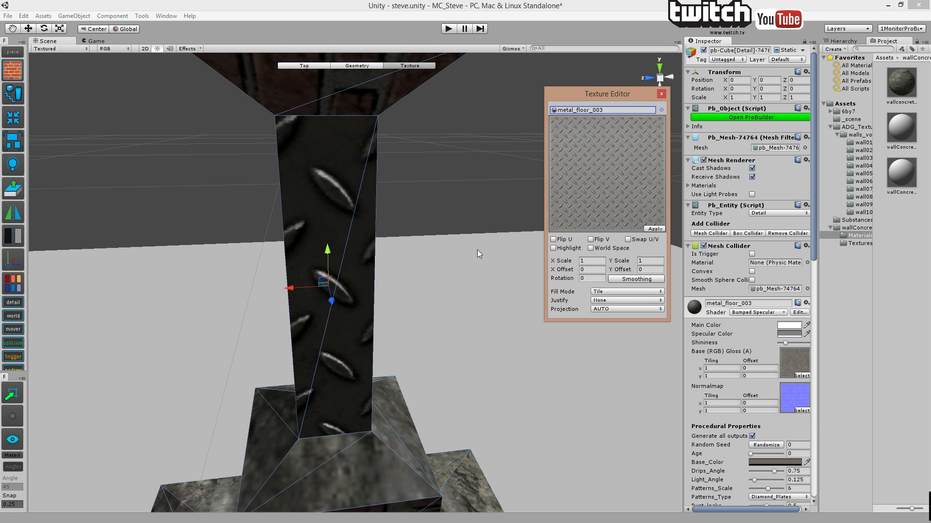
- Set the metal_floor_003 texture on the narrow shaft to an X scale of 0.5 and a Y scale of 0.5
middle_drag(478, 251, 473, 255)
right_drag(485, 262, 393, 274)
key(d)
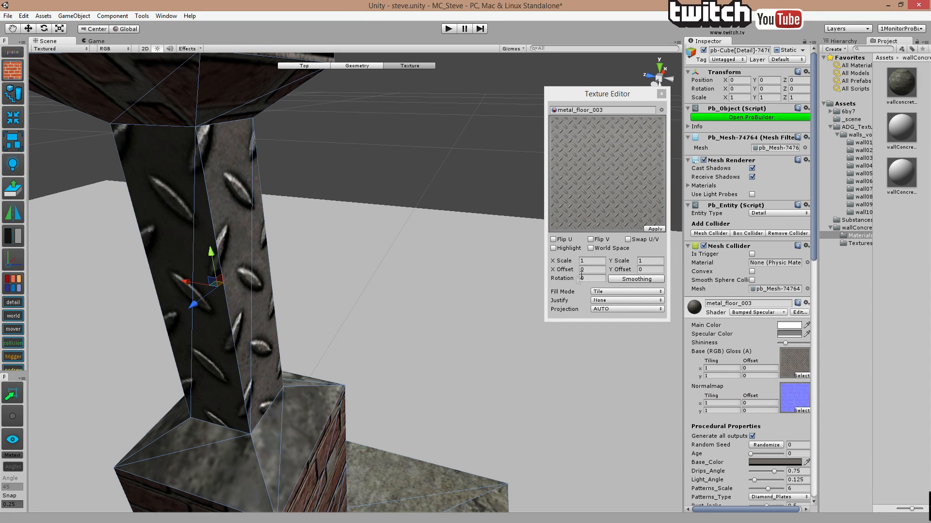
middle_drag(507, 274, 515, 266)
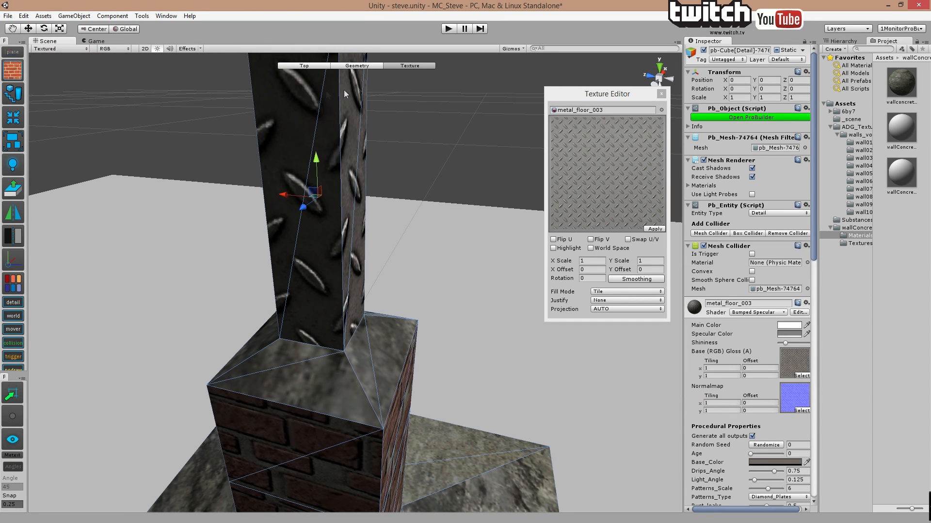
middle_drag(482, 217, 539, 243)
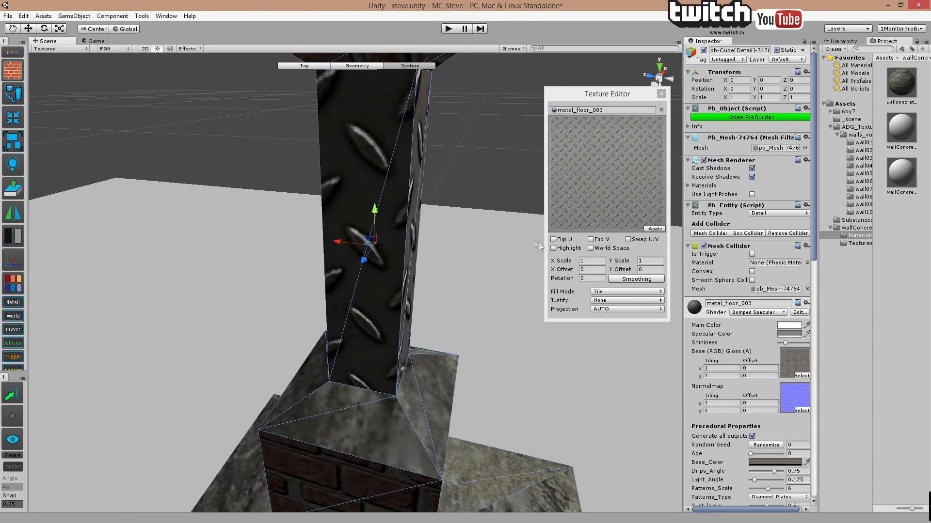
click(591, 261)
text(5)
key(Tab)
text(5)
key(BackSpace)
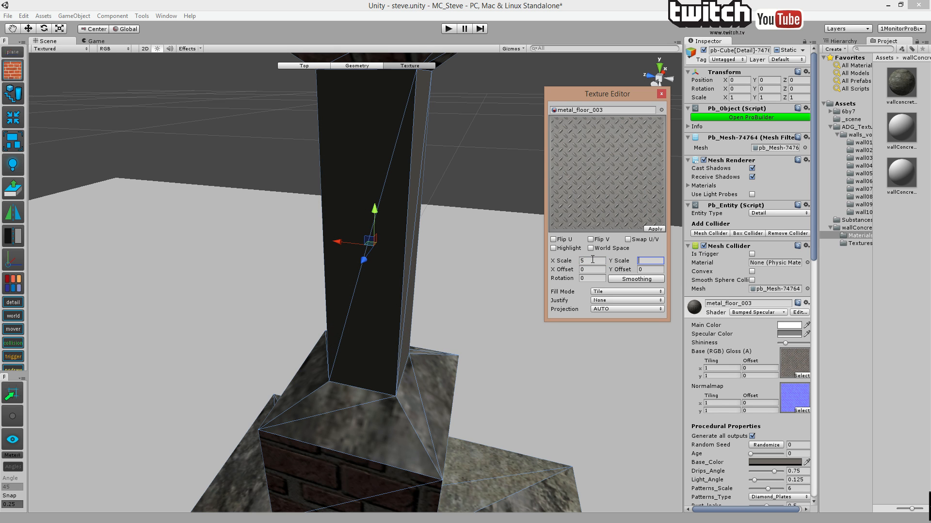
text(.5)
click(593, 259)
text(.5)
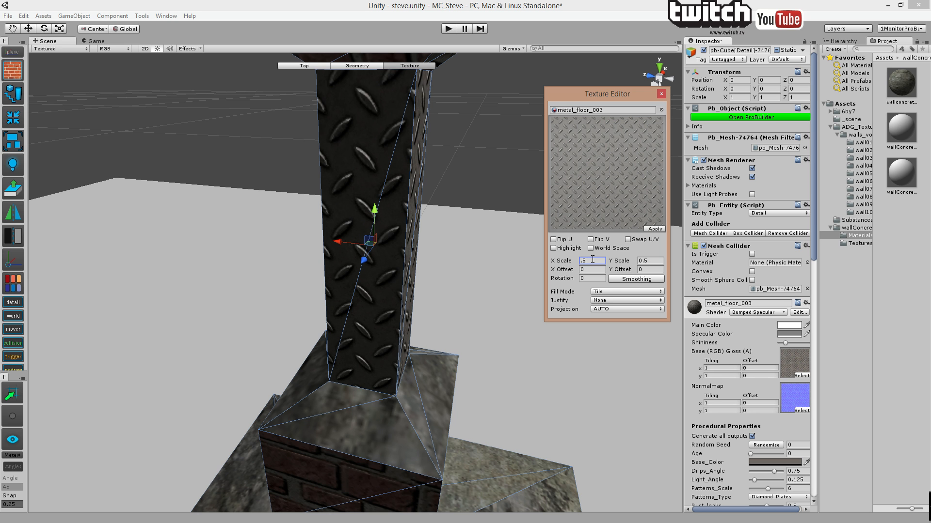
- Scale the narrow shaft's metal texture uniformly in the scene to about 0.32 and inspect the pattern up close
middle_drag(463, 245, 383, 257)
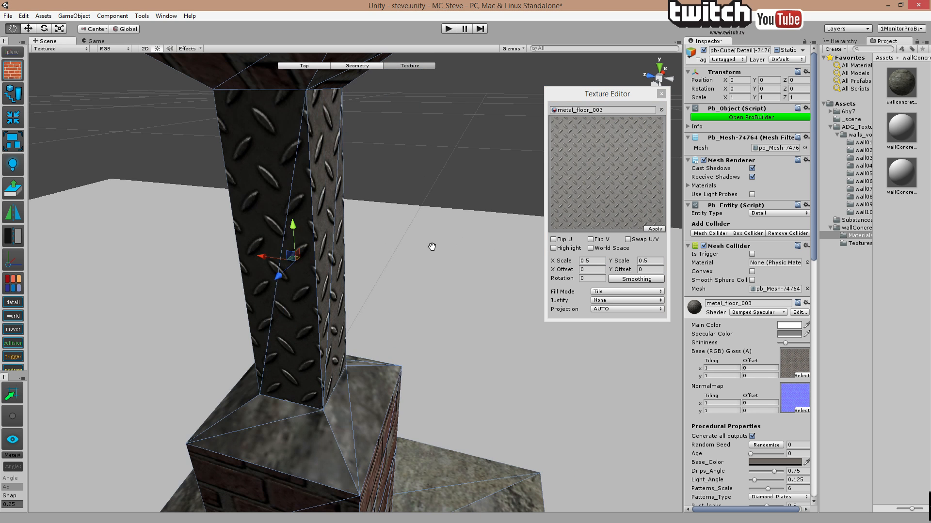
key(r)
drag(294, 264, 301, 287)
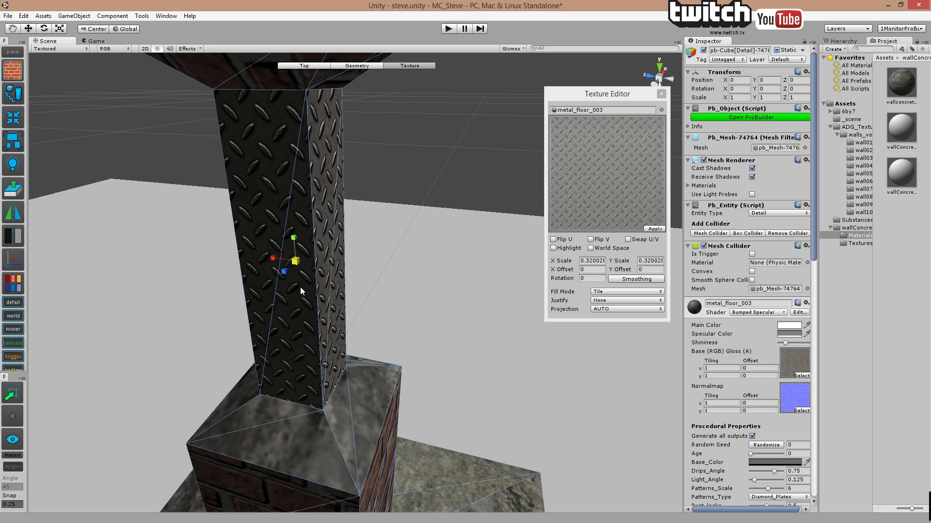
right_drag(300, 286, 300, 292)
scroll(300, 295, down, 3)
scroll(336, 222, up, 8)
middle_drag(335, 222, 332, 224)
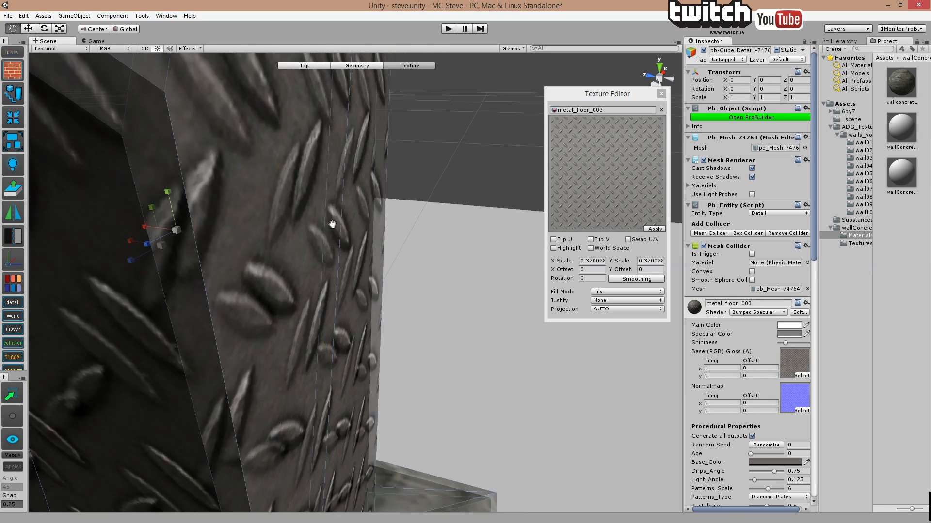
scroll(332, 223, down, 5)
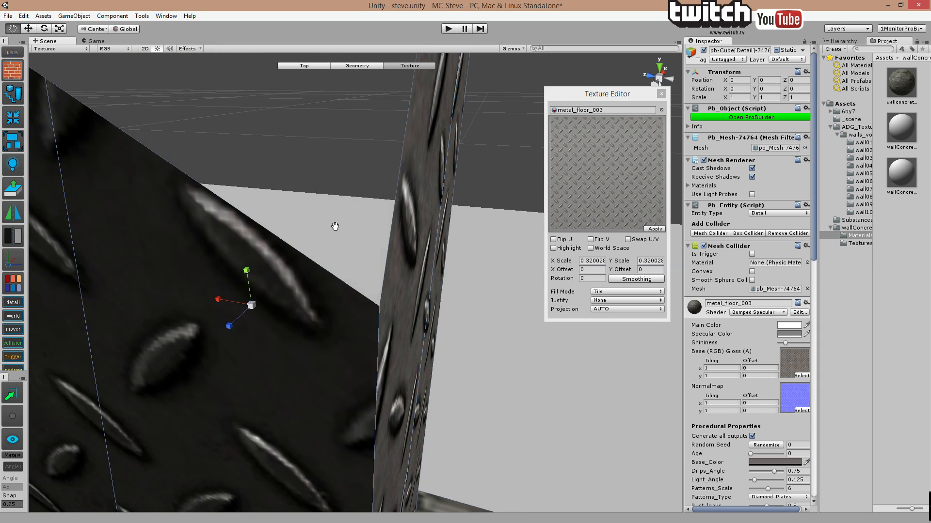
scroll(315, 248, up, 2)
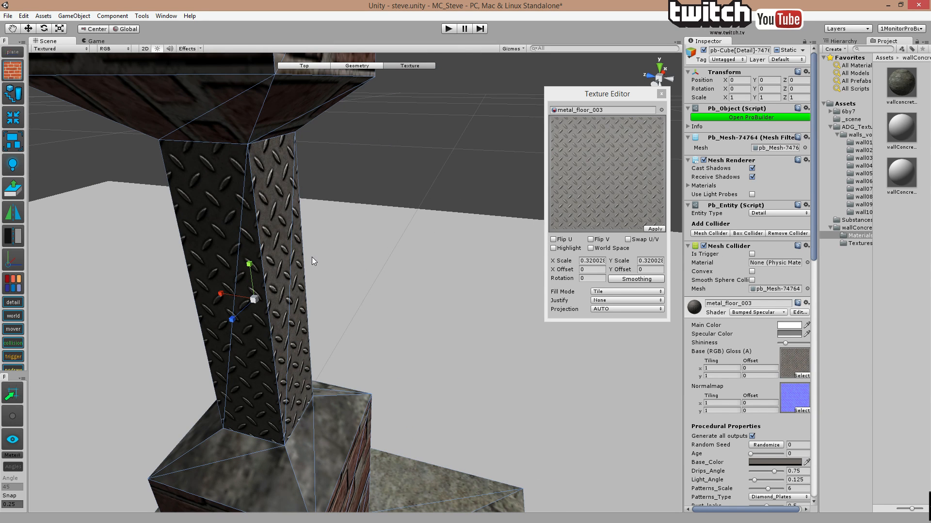
- Reduce the shaft texture's Y scale to about 0.26 and shift its offset to about -0.04 in X and 0.024 in Y
drag(251, 268, 217, 303)
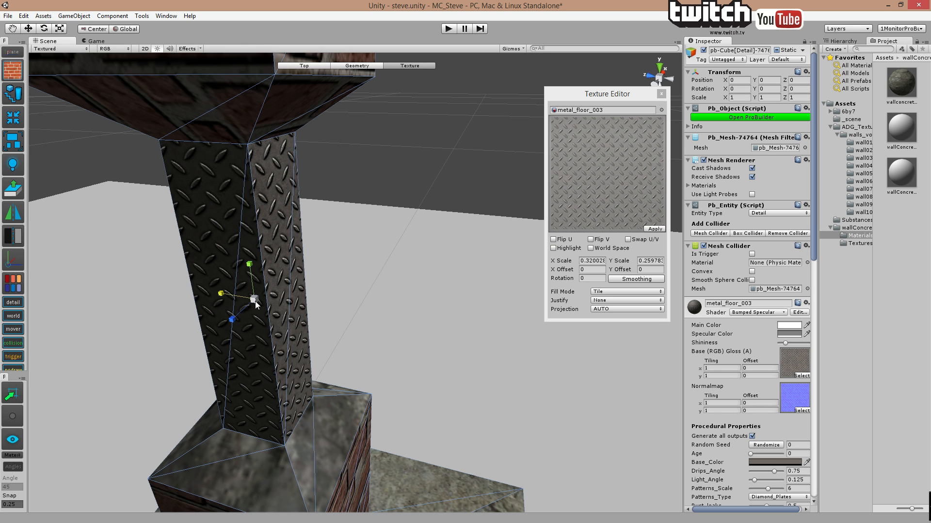
key(w)
drag(248, 268, 216, 294)
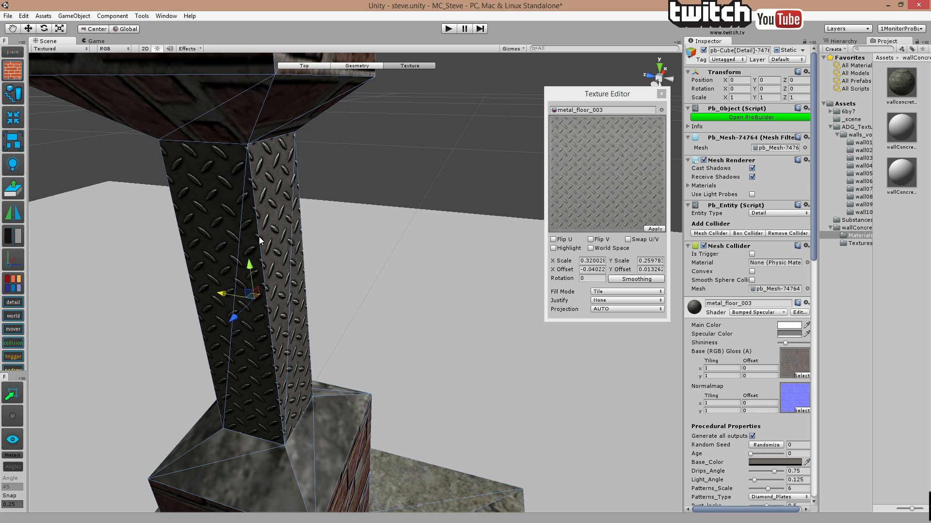
drag(251, 262, 248, 292)
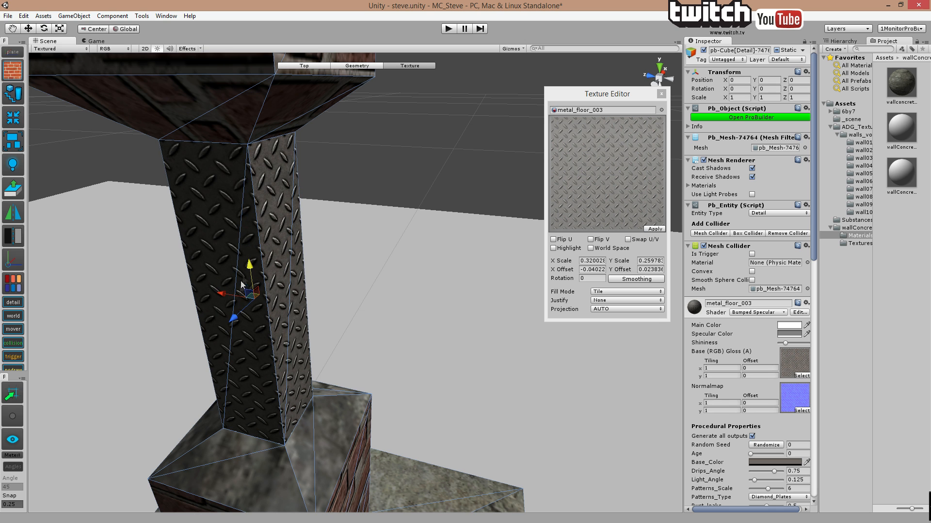
- Scale the shaft texture uniformly to about 0.305 in X and 0.245 in Y, and deselect the tower
key(r)
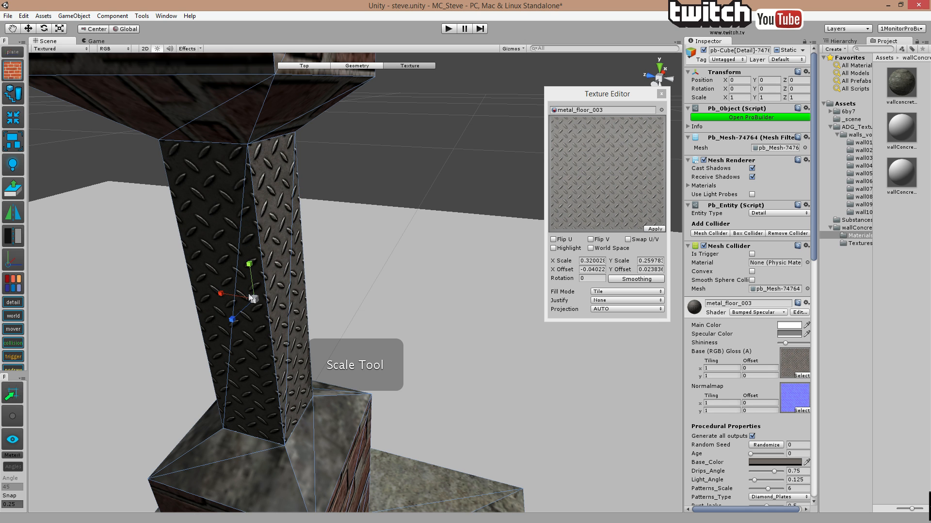
drag(254, 299, 254, 300)
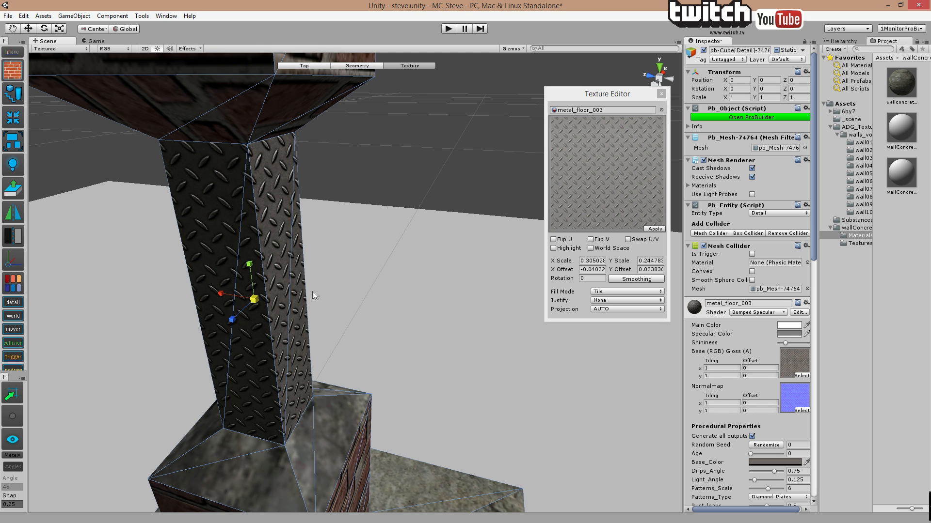
scroll(316, 249, down, 5)
key(p)
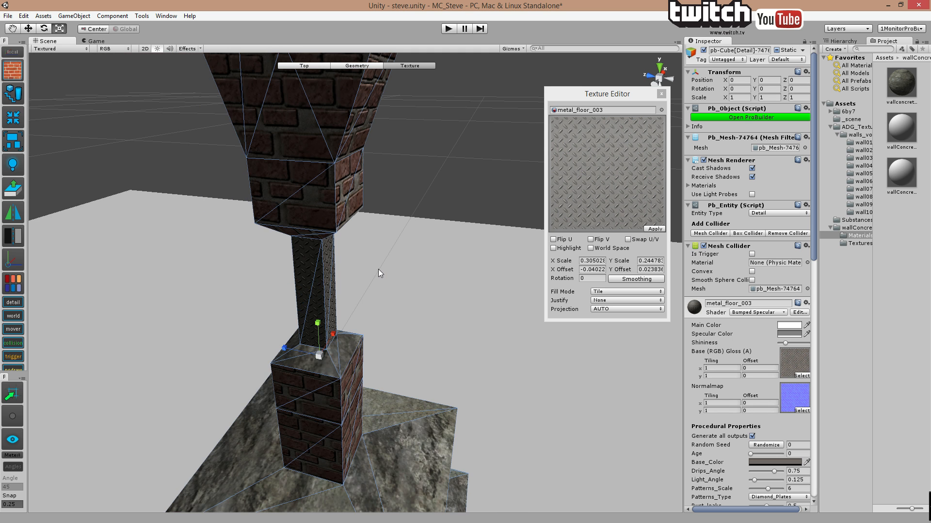
middle_drag(398, 279, 384, 253)
scroll(384, 253, down, 4)
click(393, 255)
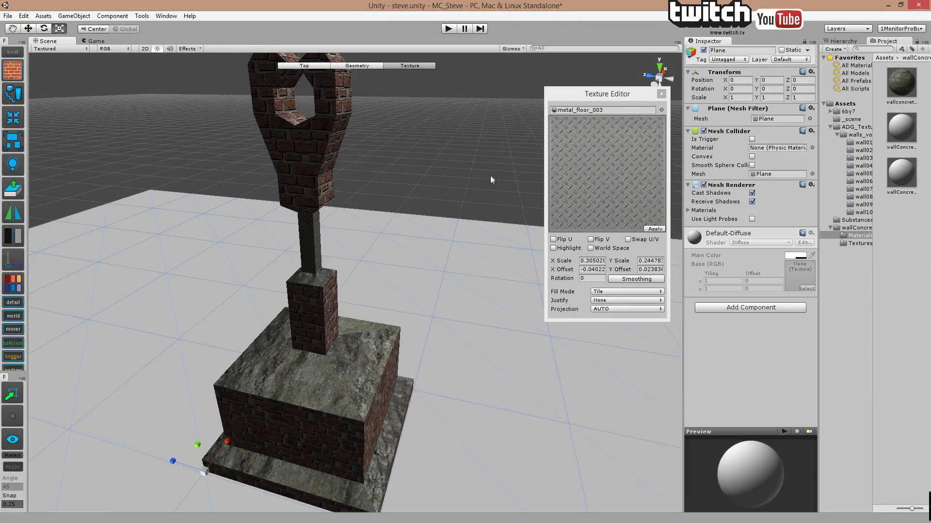
- Choose metal_plate_008 as the material in the Texture Editor
scroll(211, 228, down, 3)
middle_drag(212, 228, 243, 250)
alt+drag(244, 250, 347, 253)
middle_drag(347, 254, 348, 233)
right_drag(349, 233, 295, 205)
middle_drag(318, 198, 246, 237)
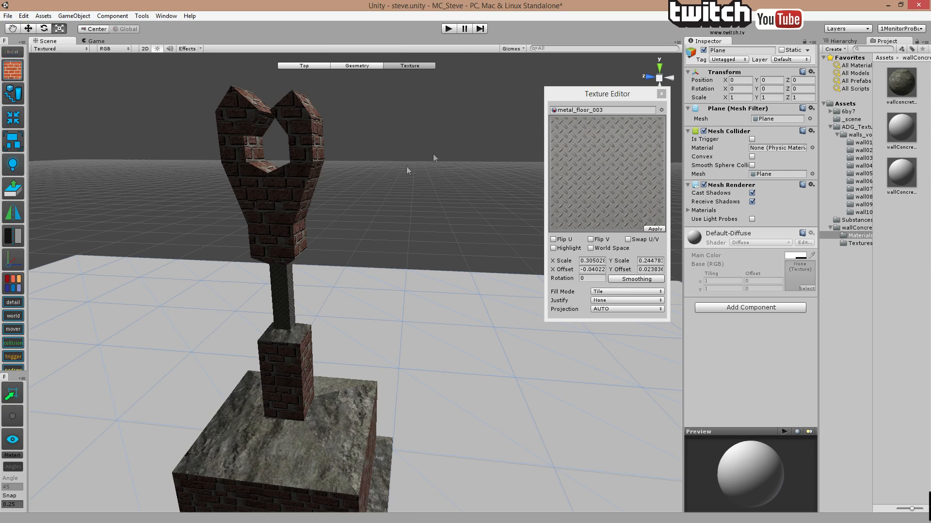
click(662, 110)
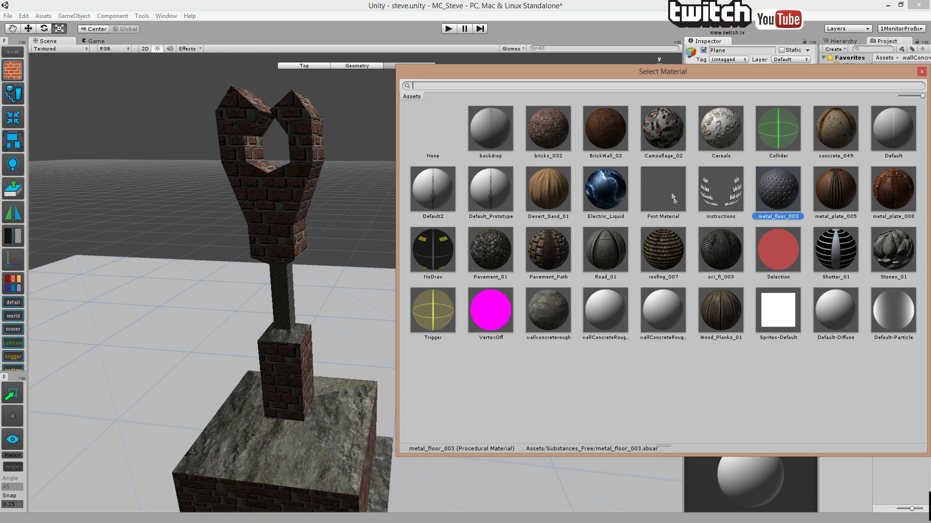
click(890, 203)
double_click(884, 188)
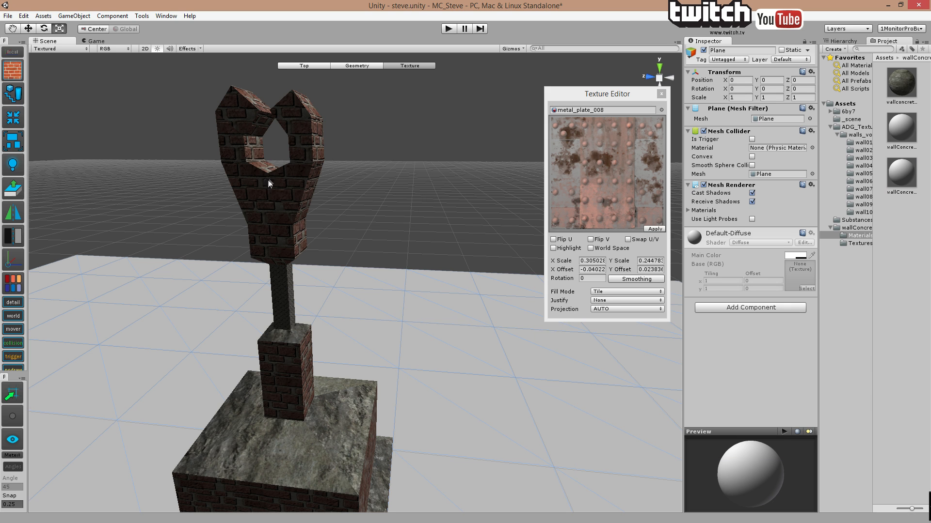
- Turn on the face highlight and select the front and side faces of the block at the claw's base
click(281, 214)
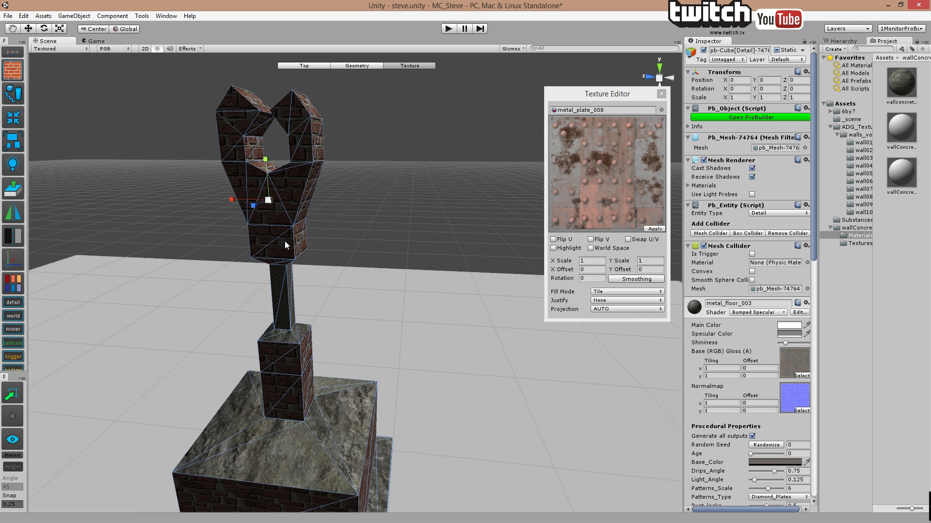
shift+click(302, 241)
click(553, 248)
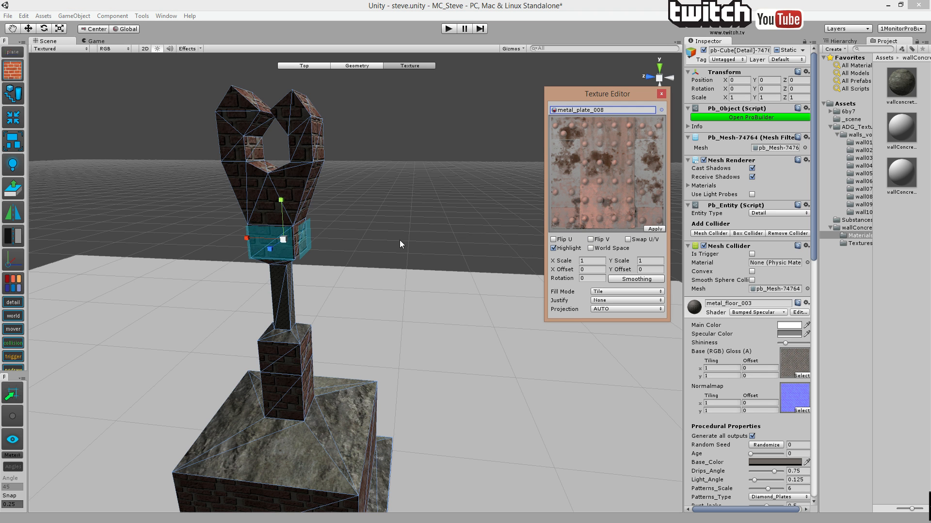
click(345, 252)
click(287, 241)
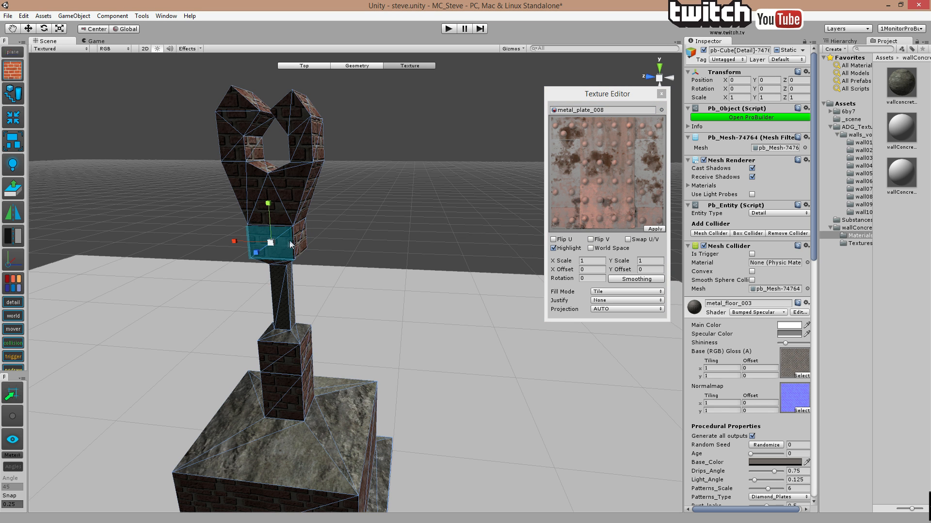
key(w)
scroll(309, 248, up, 3)
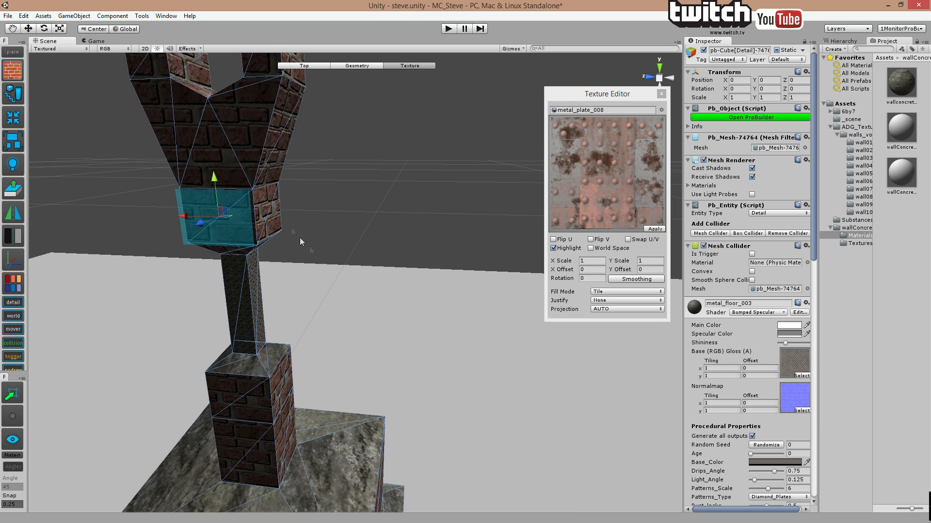
shift+click(270, 216)
shift+middle_drag(305, 229, 296, 264)
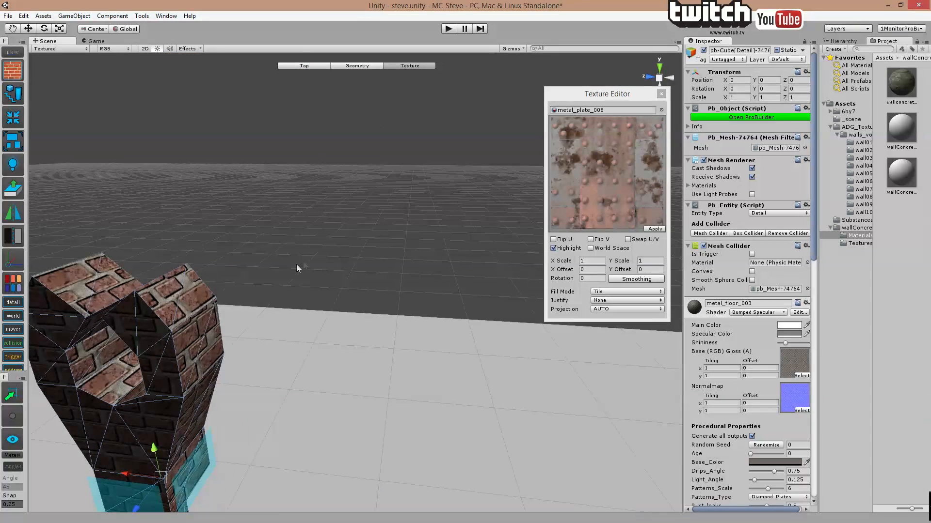
- Add the front faces of the claw and the inner faces of its opening to the selection
key(f)
shift+click(280, 211)
shift+click(266, 234)
shift+click(288, 262)
shift+click(316, 268)
shift+click(341, 246)
shift+click(326, 198)
shift+click(255, 199)
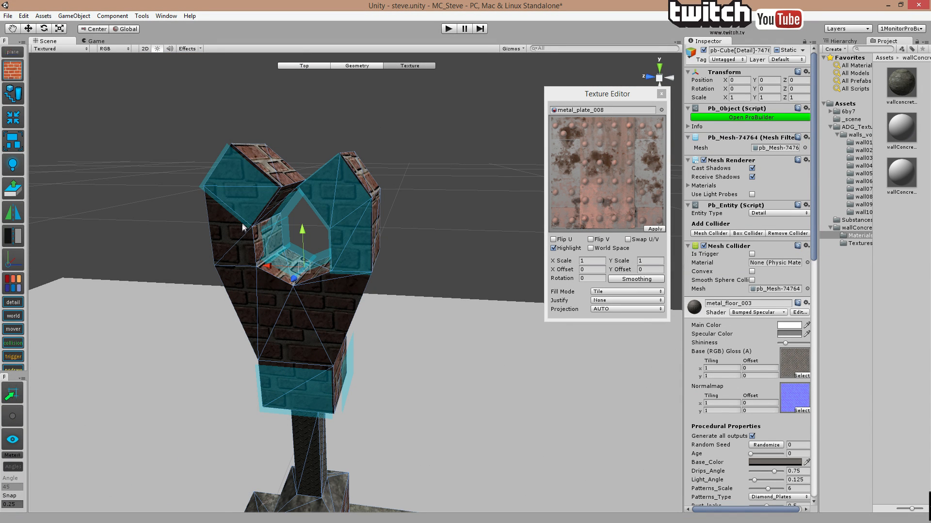
shift+click(238, 243)
shift+click(266, 303)
shift+click(325, 303)
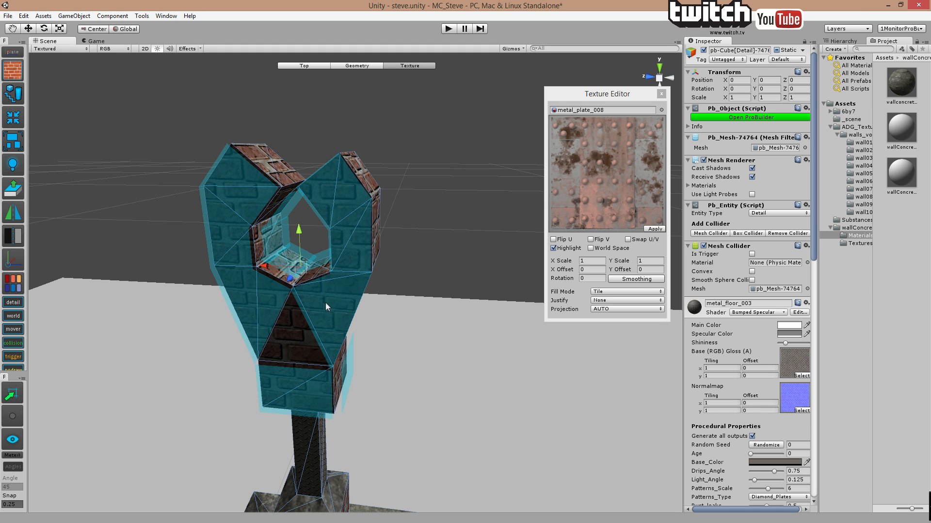
shift+click(302, 332)
shift+click(280, 172)
- Add the outer side faces of one claw prong, up to its sloped tip, to the selection
alt+drag(362, 215, 235, 266)
key(f)
shift+click(405, 264)
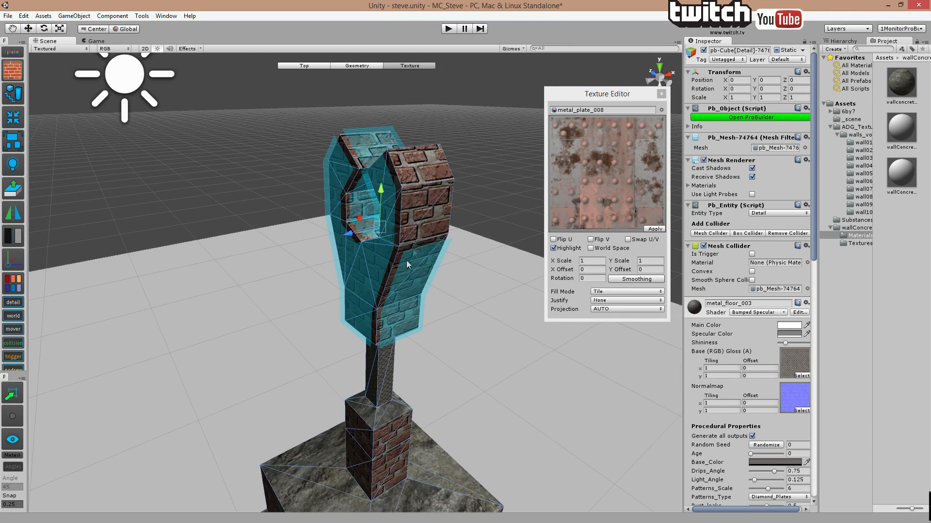
shift+click(418, 208)
shift+click(420, 154)
- Add the other prong's sloped tip and all back faces of the claw and its base block to the selection
middle_drag(478, 199, 427, 237)
alt+drag(427, 237, 122, 242)
alt+drag(284, 298, 226, 284)
key(f)
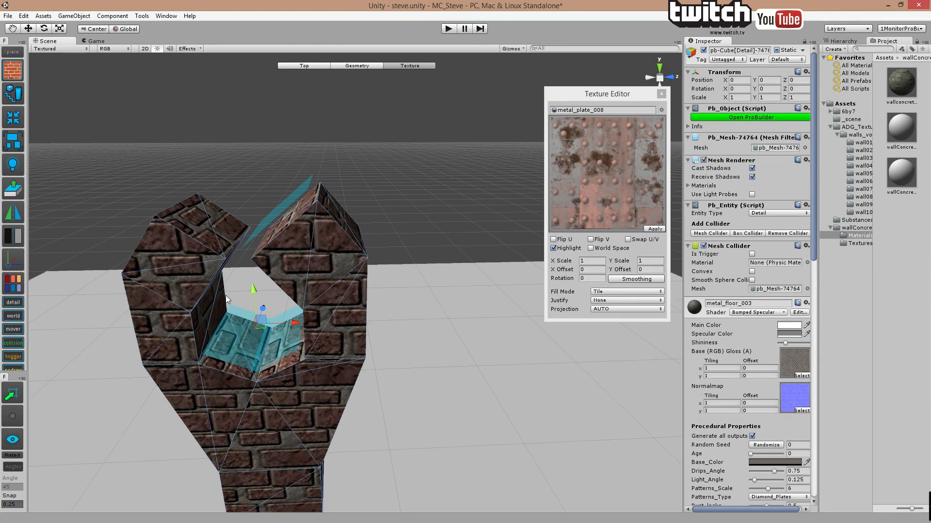
shift+click(213, 247)
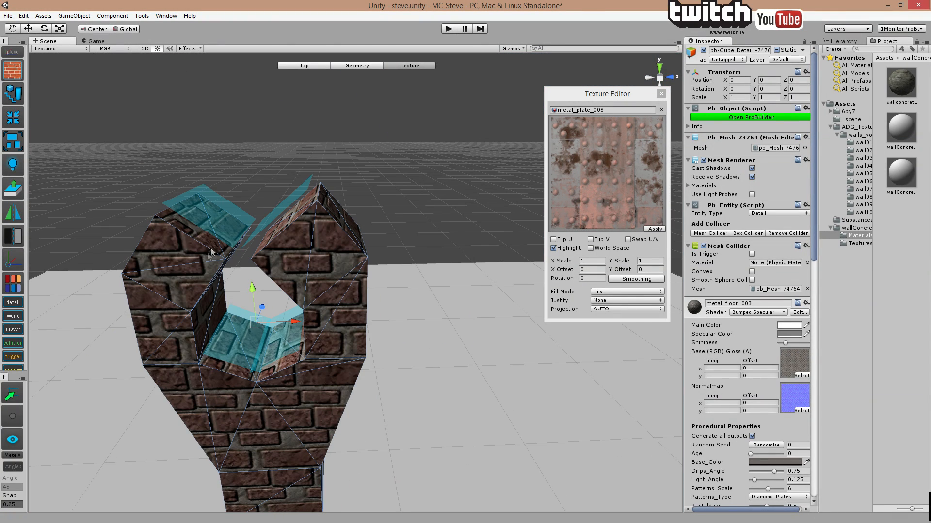
shift+click(170, 285)
shift+click(164, 332)
shift+click(217, 417)
shift+click(280, 404)
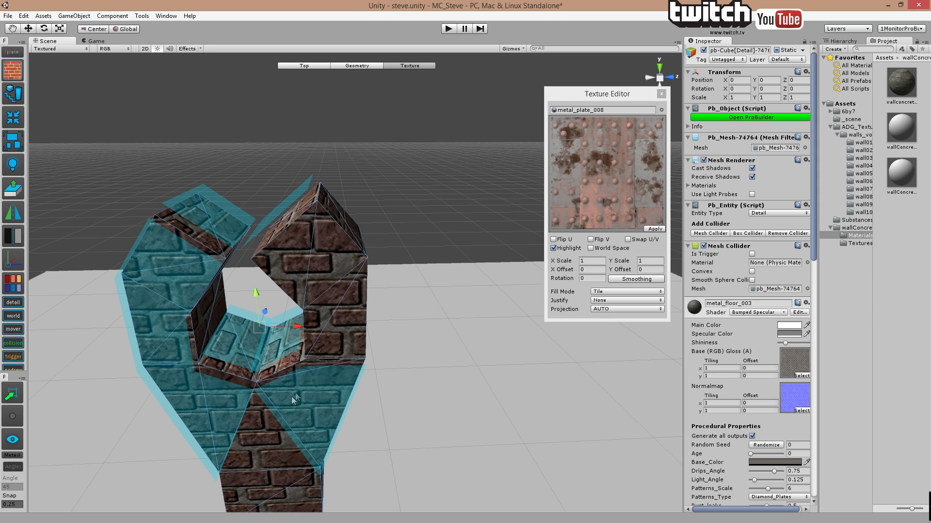
shift+click(326, 330)
shift+click(309, 295)
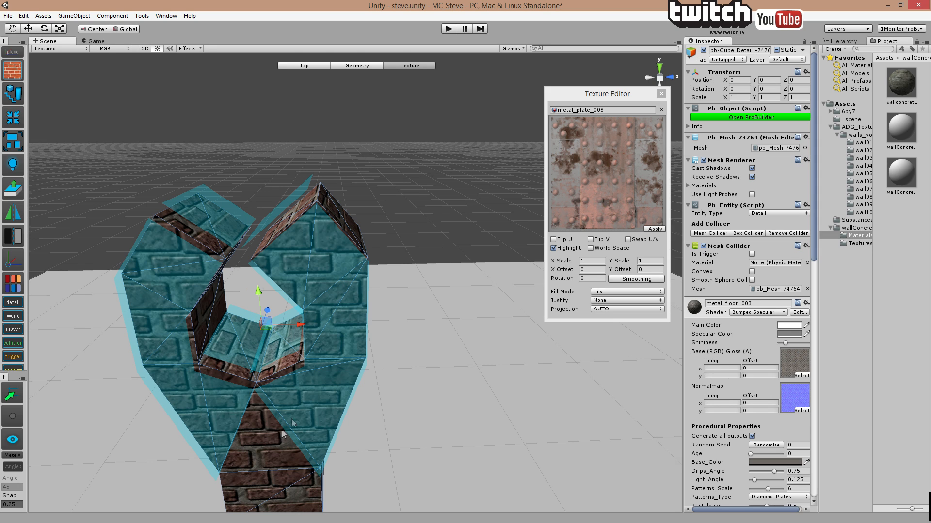
middle_drag(292, 421, 364, 271)
shift+click(328, 356)
shift+click(333, 304)
- Add the outer side faces of the opposite prong and base block to the claw selection
right_drag(282, 369, 321, 309)
middle_drag(321, 309, 308, 301)
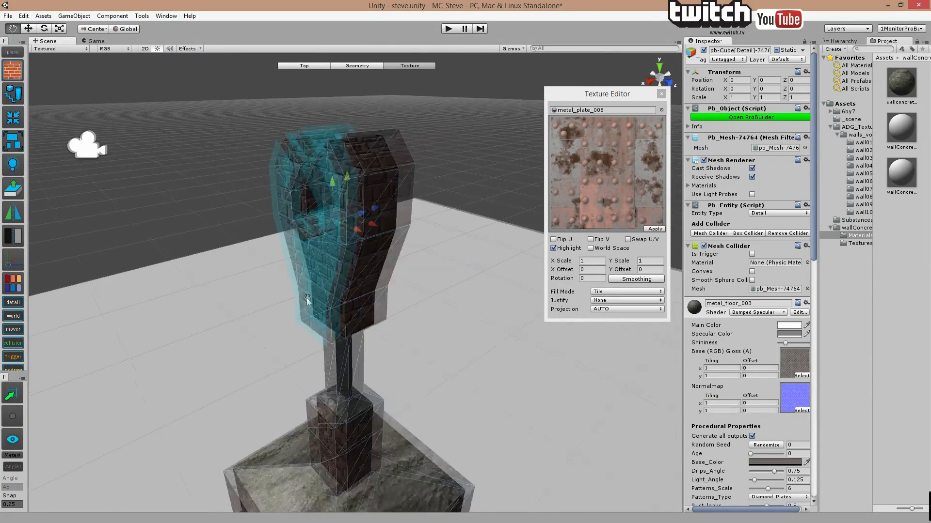
shift+click(348, 308)
shift+click(358, 270)
shift+click(375, 224)
shift+click(373, 177)
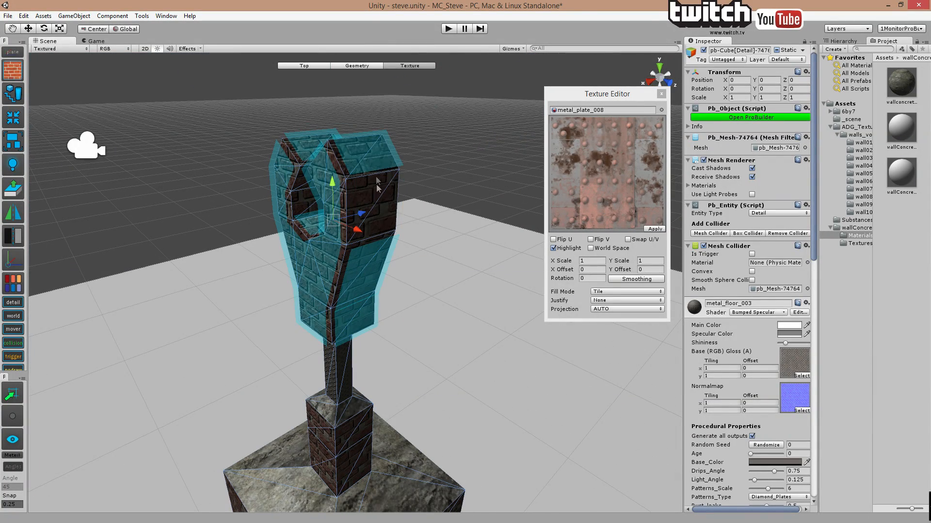
- Apply the metal_plate_008 material to the selected claw faces
right_drag(409, 196, 331, 231)
key(f)
alt+drag(243, 208, 262, 233)
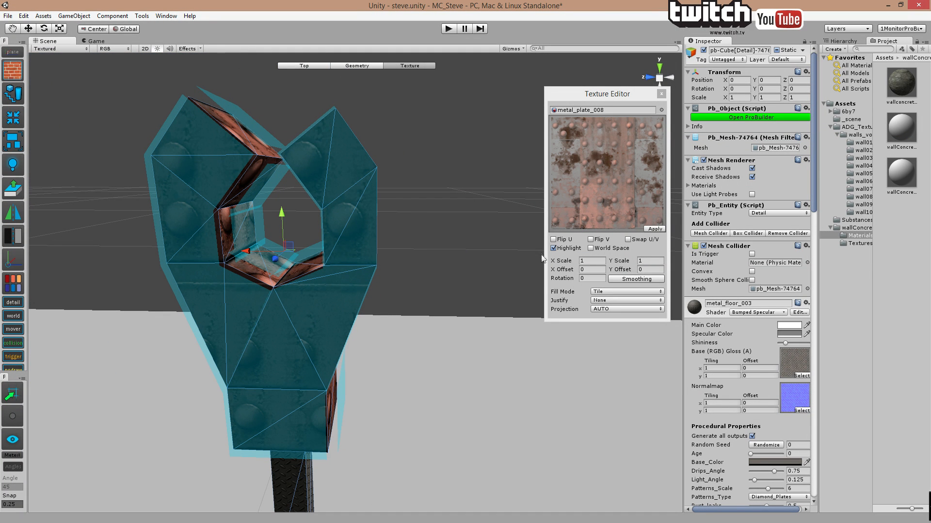
- Scale the metal_plate_008 texture on the selected claw faces down to about 0.097 in X and Y, and close the Texture Editor
key(r)
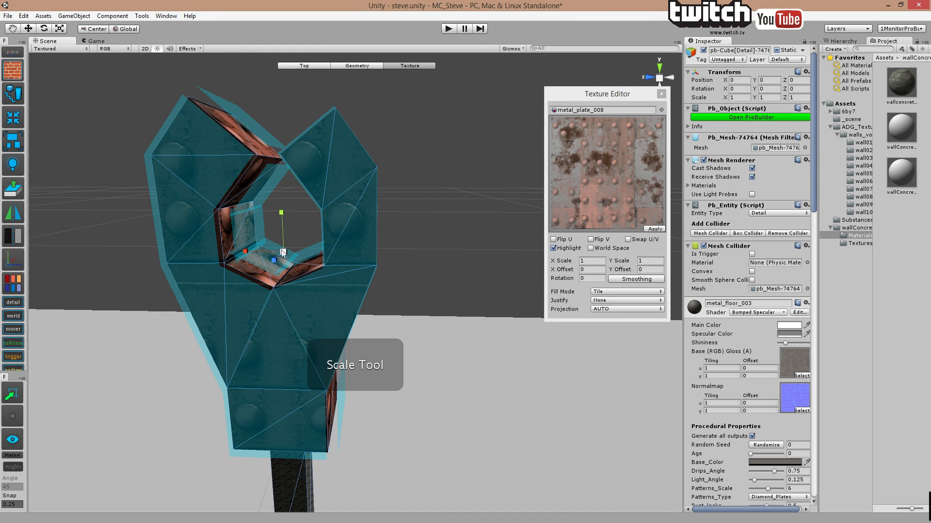
drag(283, 252, 293, 341)
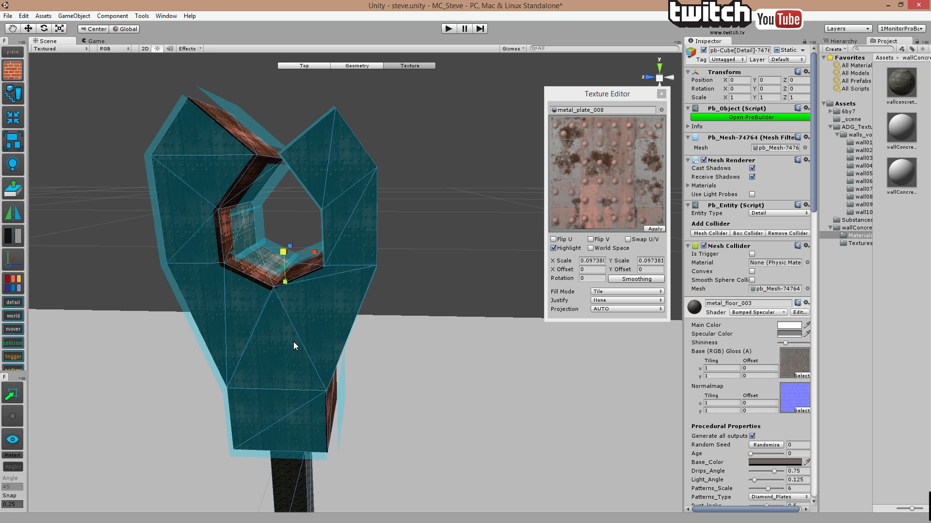
drag(293, 342, 295, 342)
middle_drag(294, 342, 301, 310)
click(383, 260)
middle_drag(406, 236, 428, 270)
right_drag(427, 270, 331, 274)
key(s)
middle_drag(330, 274, 422, 245)
click(661, 95)
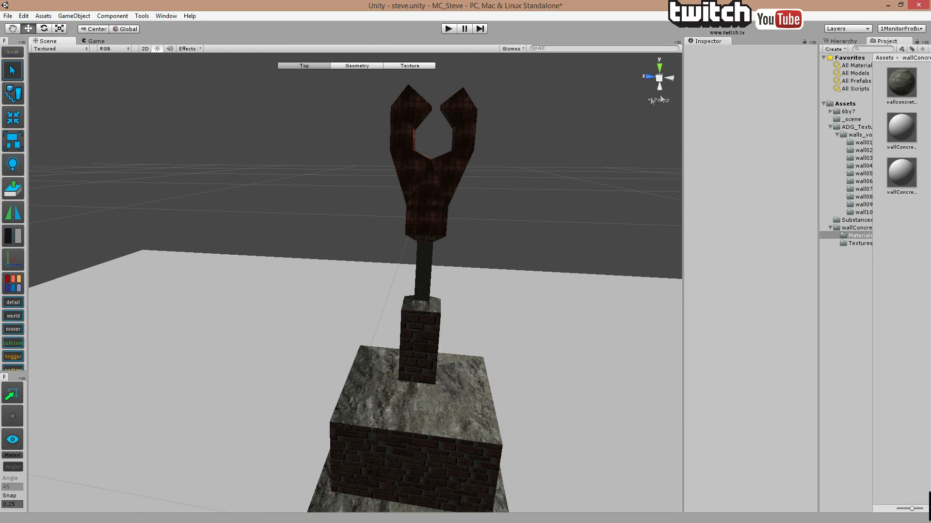
- Frame the whole tower at an angle from above and save the scene
middle_drag(508, 127, 580, 148)
right_drag(580, 148, 497, 199)
middle_drag(471, 200, 455, 188)
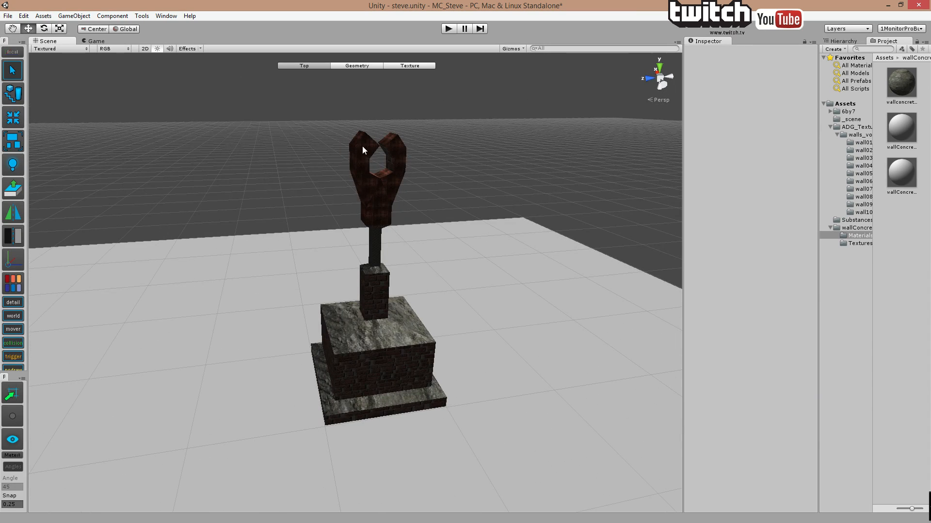
key(ctrl+s)
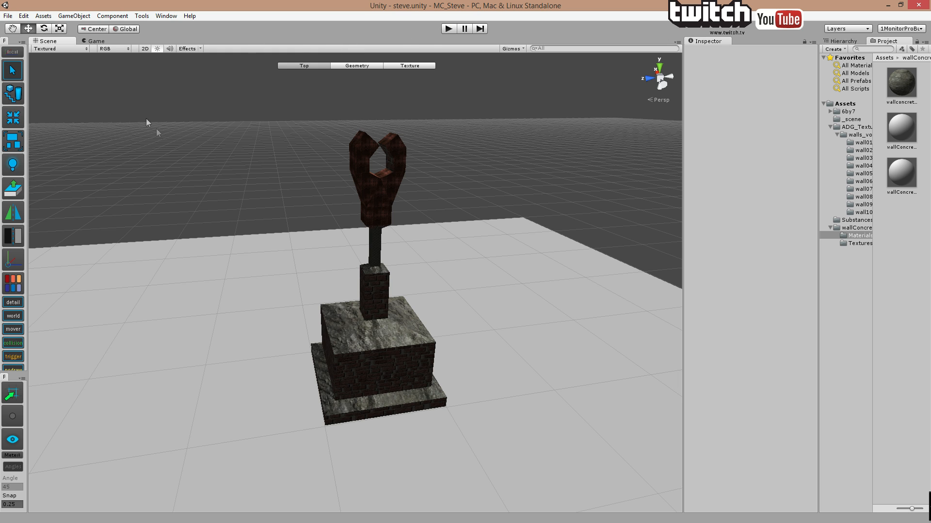
- Align the Main Camera with the current scene view of the tower
click(847, 37)
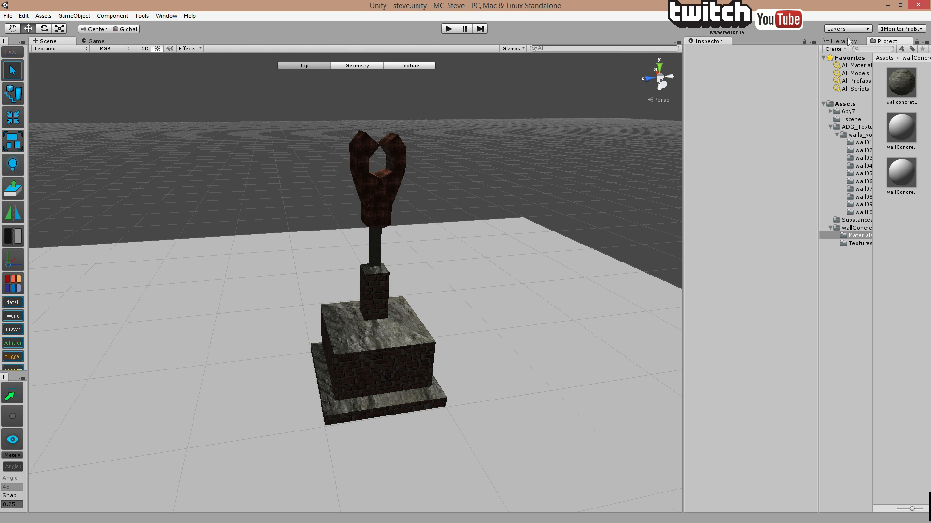
click(843, 42)
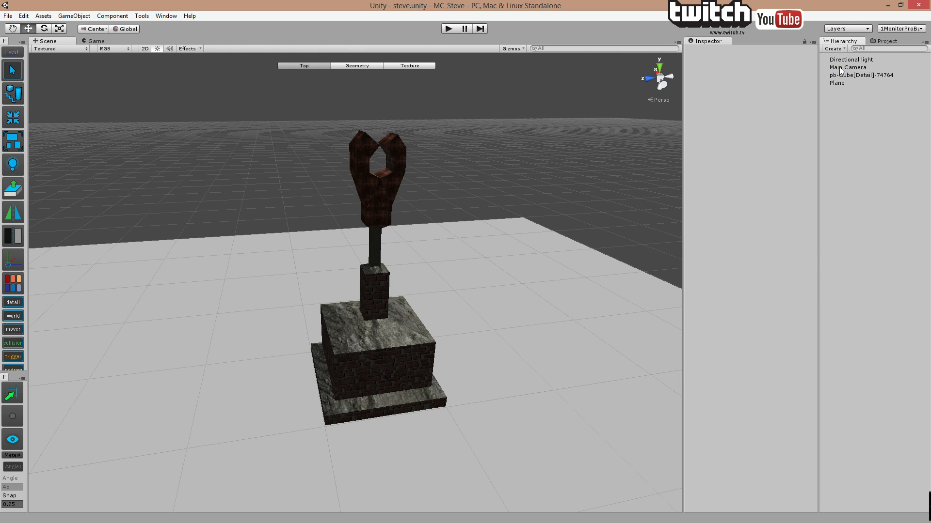
click(844, 67)
click(75, 16)
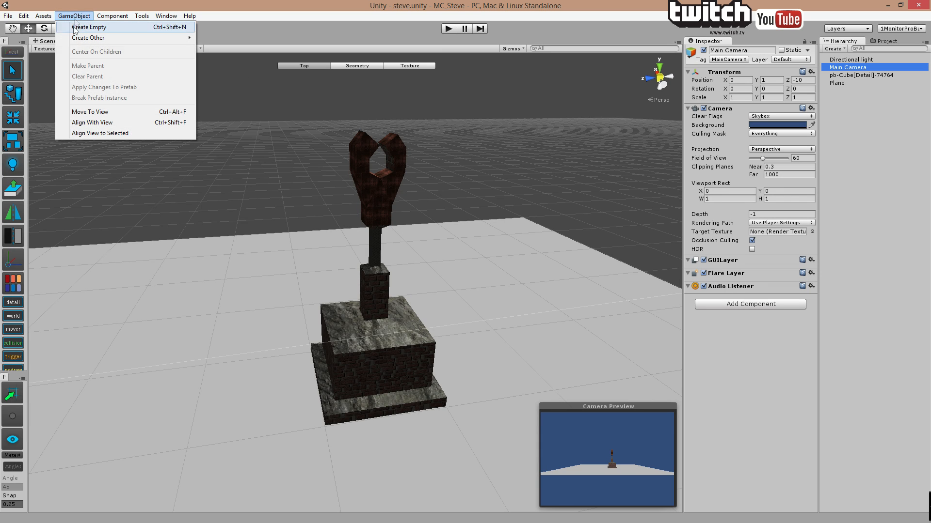
click(116, 121)
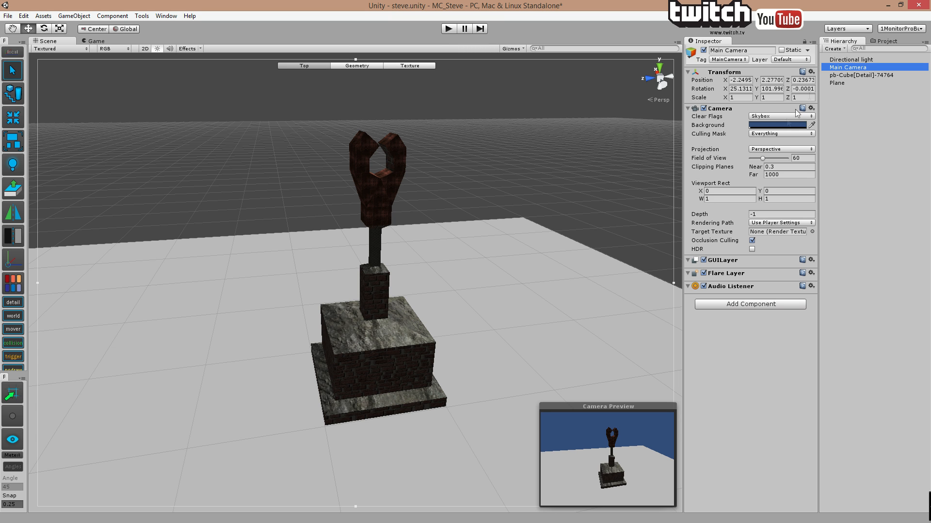
- Move the directional light beyond the ground plane's edge, to about Y 1.2 and Z -5.88
click(844, 60)
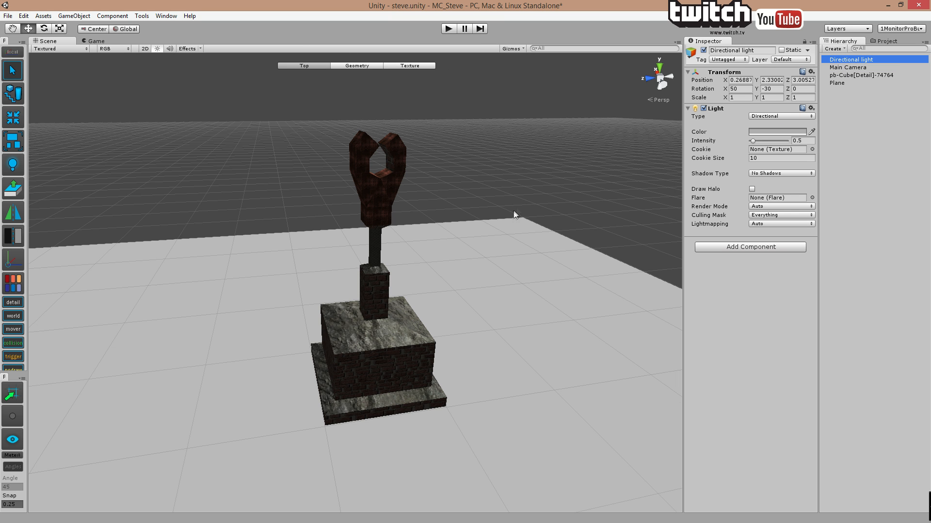
scroll(516, 212, down, 5)
drag(133, 220, 632, 251)
scroll(582, 254, up, 5)
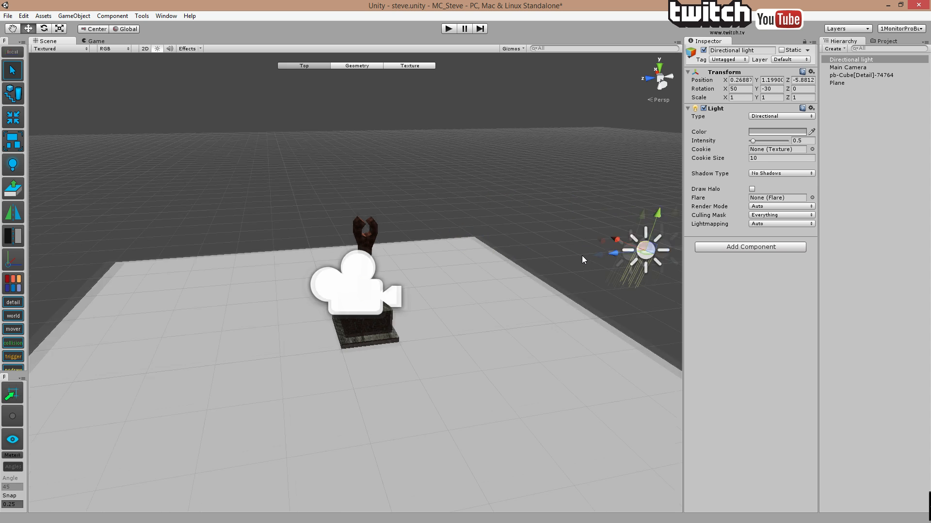
scroll(573, 248, up, 3)
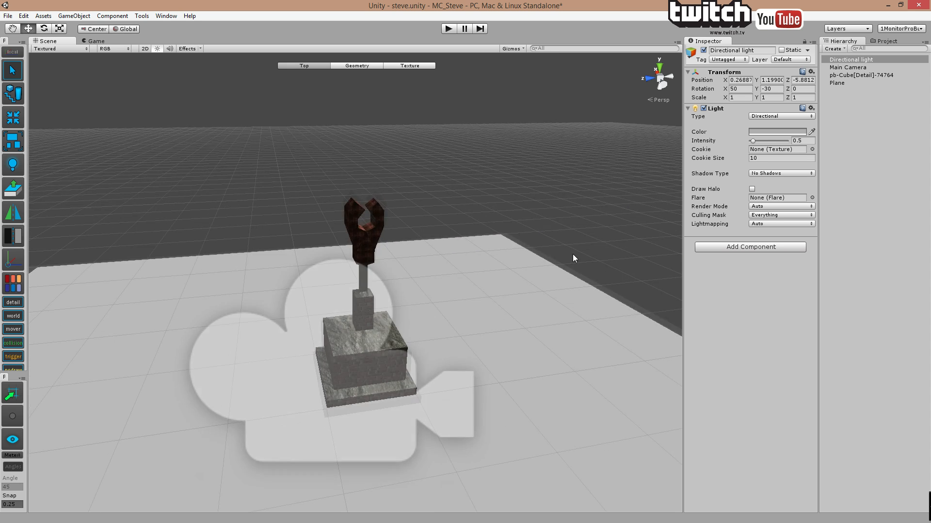
scroll(601, 165, down, 6)
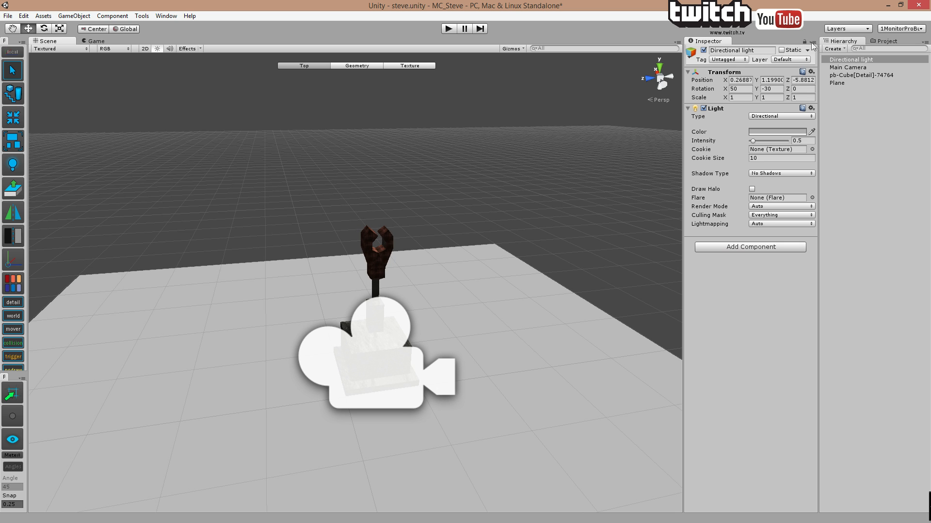
- Add a point light and place it in front of the tower, above the camera and off to one side
click(835, 49)
click(861, 127)
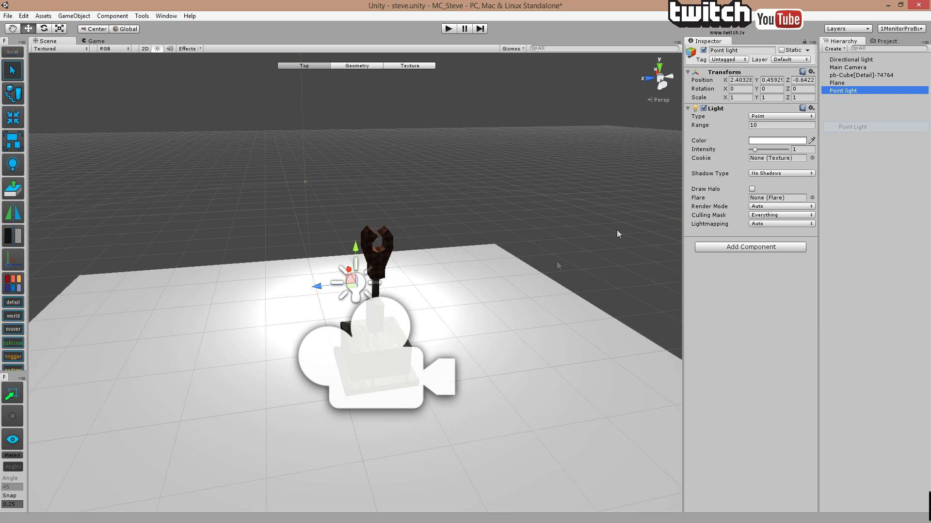
drag(350, 269, 420, 345)
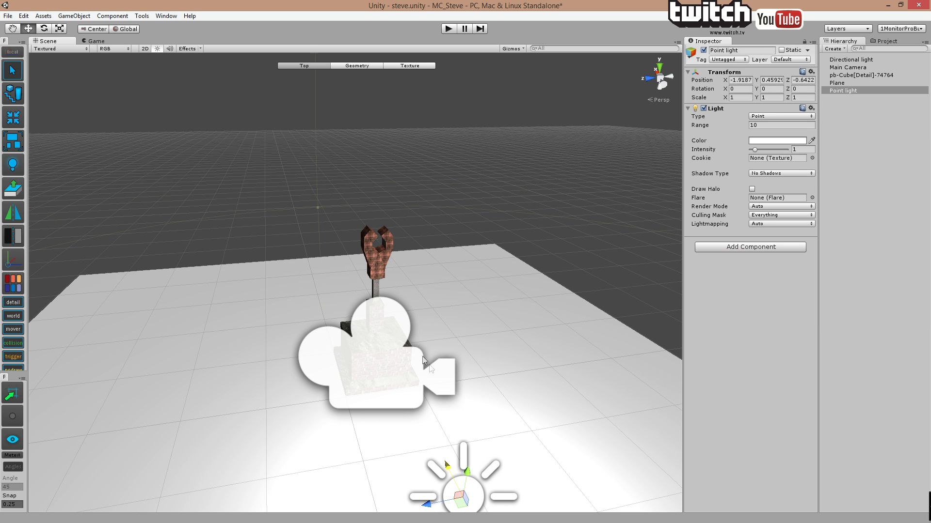
drag(463, 472, 501, 272)
middle_drag(325, 356, 460, 344)
drag(553, 322, 629, 305)
drag(671, 265, 579, 204)
click(472, 183)
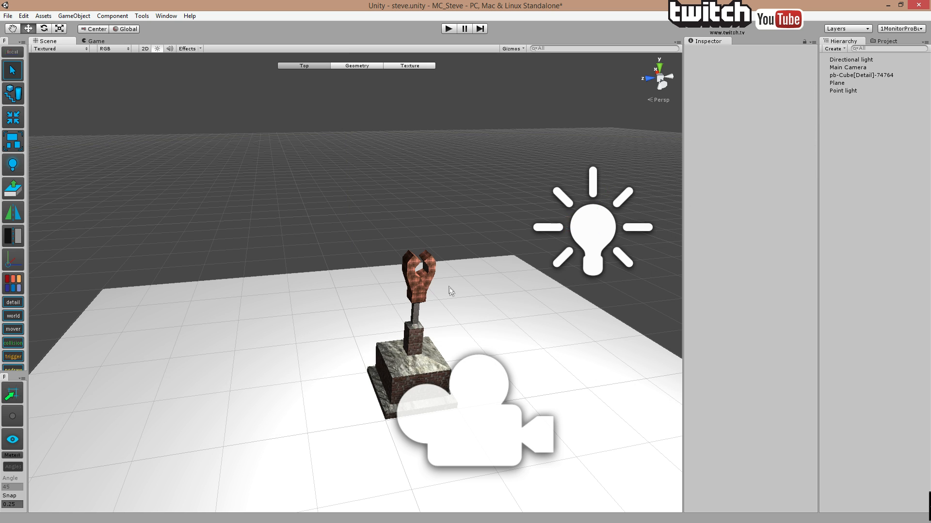
- Run the scene in play mode to check the lit tower through the main camera, and stop it
middle_drag(450, 291, 412, 272)
scroll(403, 279, up, 3)
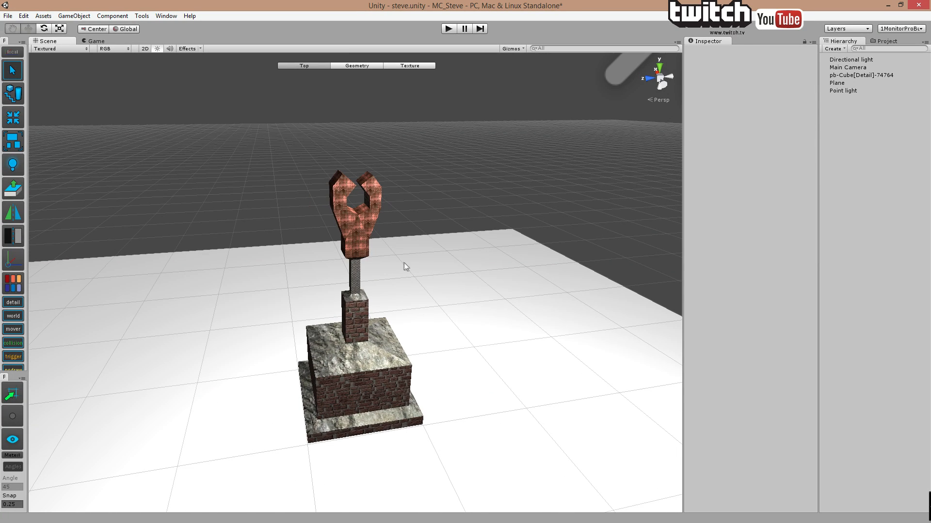
click(449, 29)
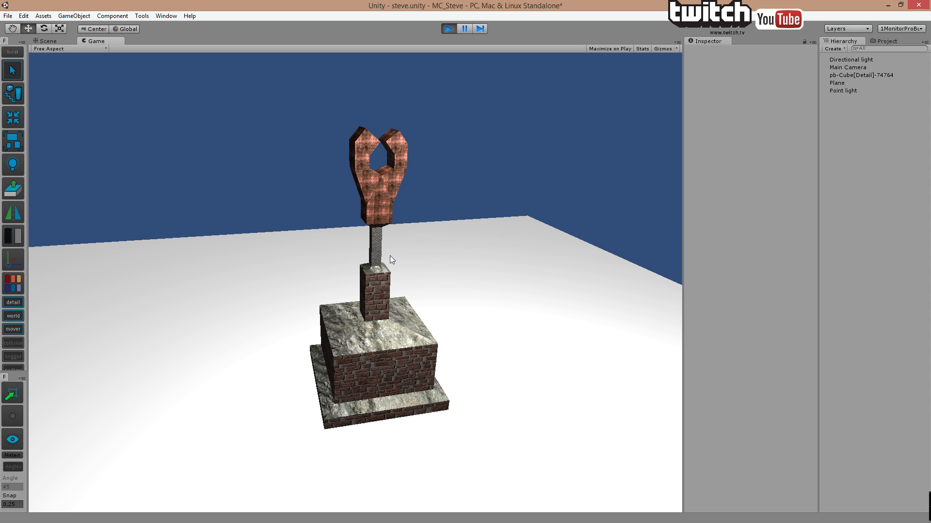
click(449, 30)
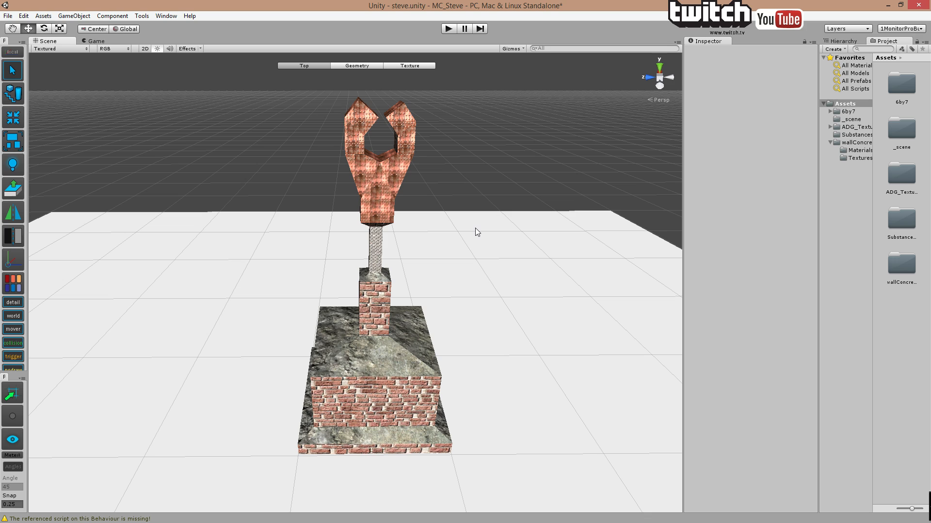
- Save the steve scene with its updated lighting
alt+drag(416, 285, 567, 301)
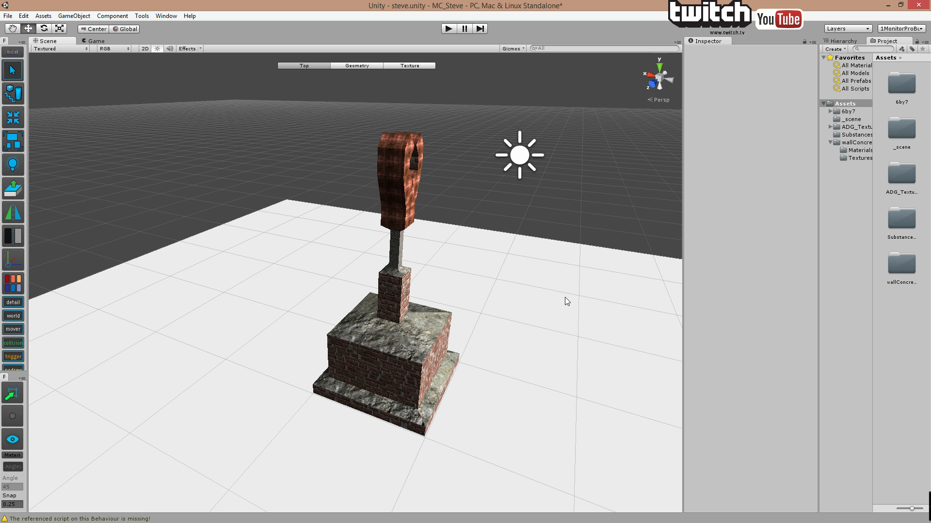
key(ctrl+s)
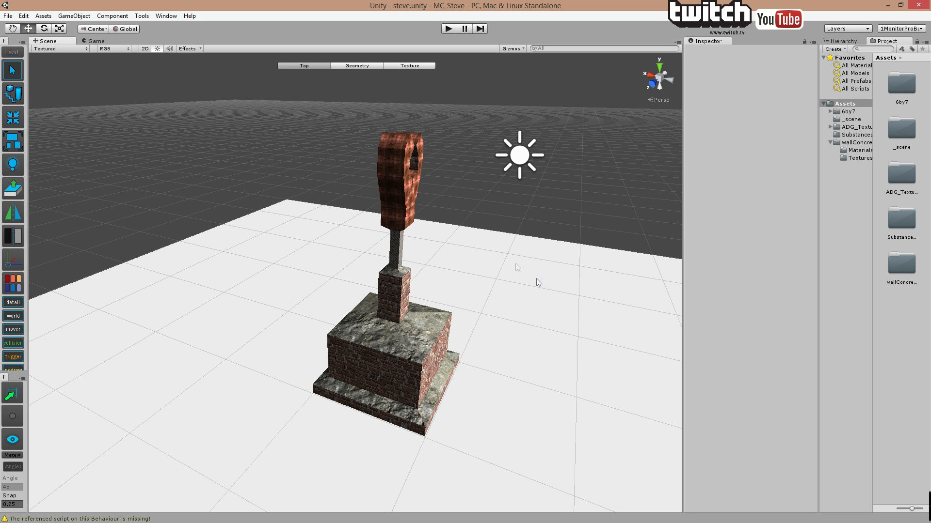
- Open the Push-It project and load its 2_6 level scene
click(8, 16)
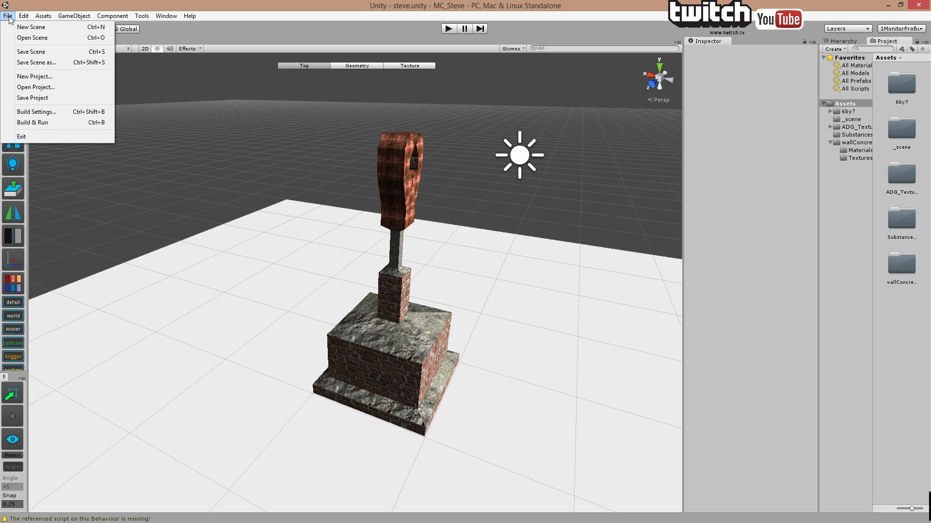
click(43, 88)
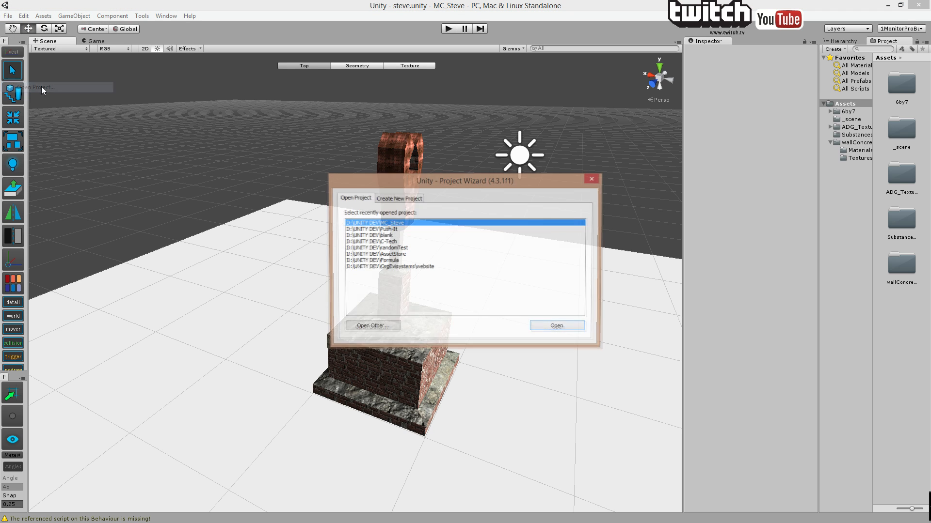
click(381, 230)
double_click(380, 230)
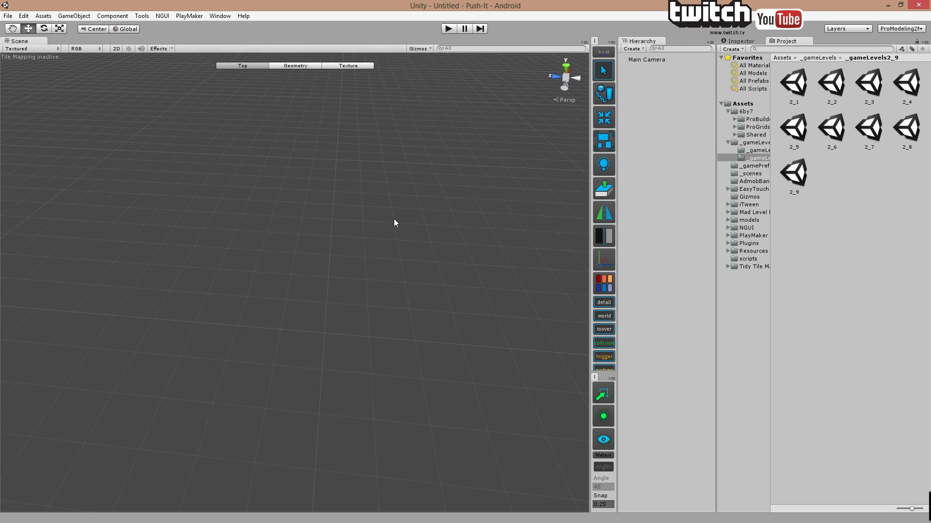
double_click(829, 133)
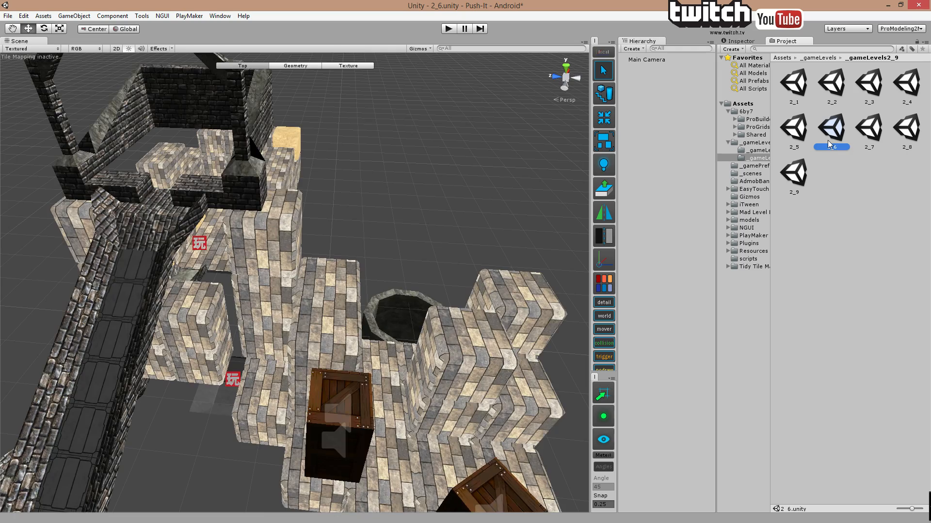
- Examine the 2_6 level's brick blocks, wooden crates, stone bridge and dark ramps from several angles
right_drag(394, 275, 407, 228)
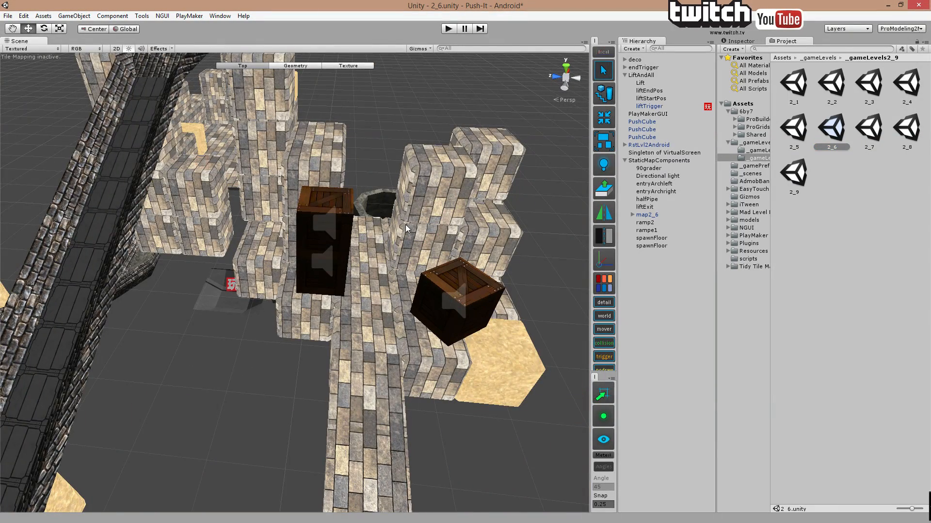
right_drag(406, 228, 359, 202)
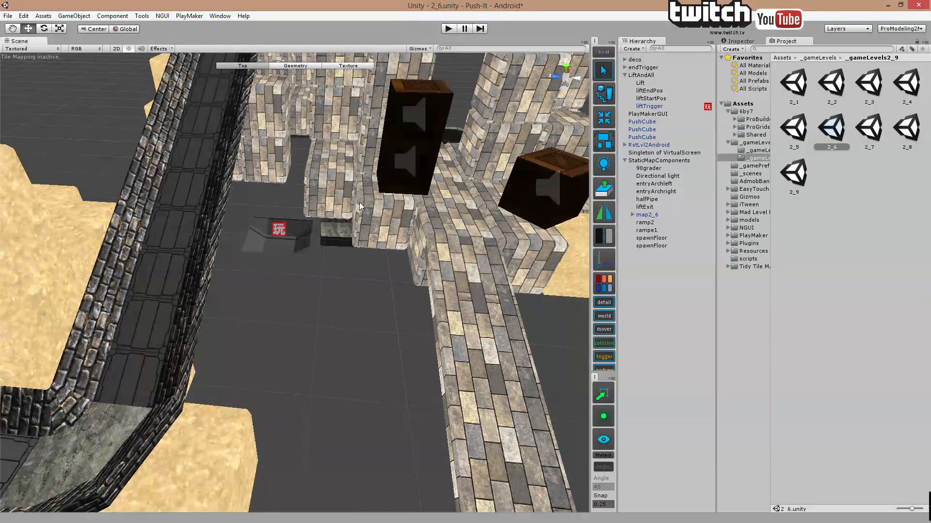
right_drag(359, 202, 386, 271)
scroll(367, 266, up, 4)
middle_drag(365, 266, 97, 278)
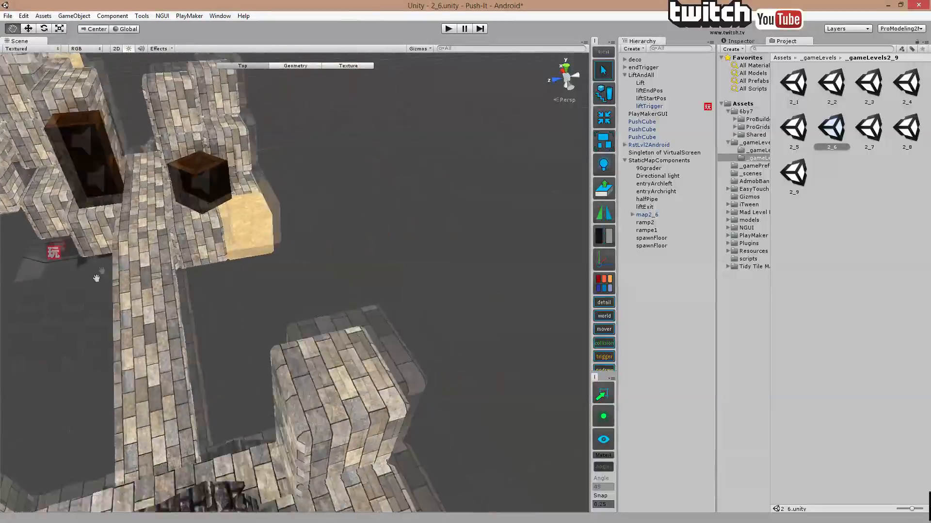
right_drag(369, 253, 264, 264)
scroll(269, 267, down, 3)
middle_drag(269, 268, 342, 242)
right_drag(343, 242, 357, 278)
scroll(357, 278, down, 3)
middle_drag(357, 278, 444, 223)
right_drag(444, 223, 223, 297)
middle_drag(441, 379, 378, 367)
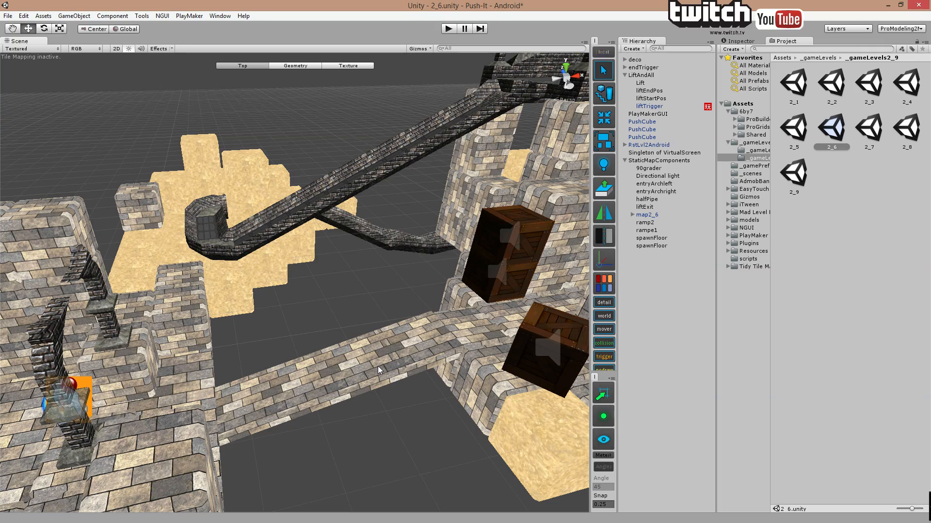
- Examine how the half-pipe ramp, upper arch and entry arches fit into the level's overall layout
scroll(467, 240, down, 4)
middle_drag(486, 135, 395, 249)
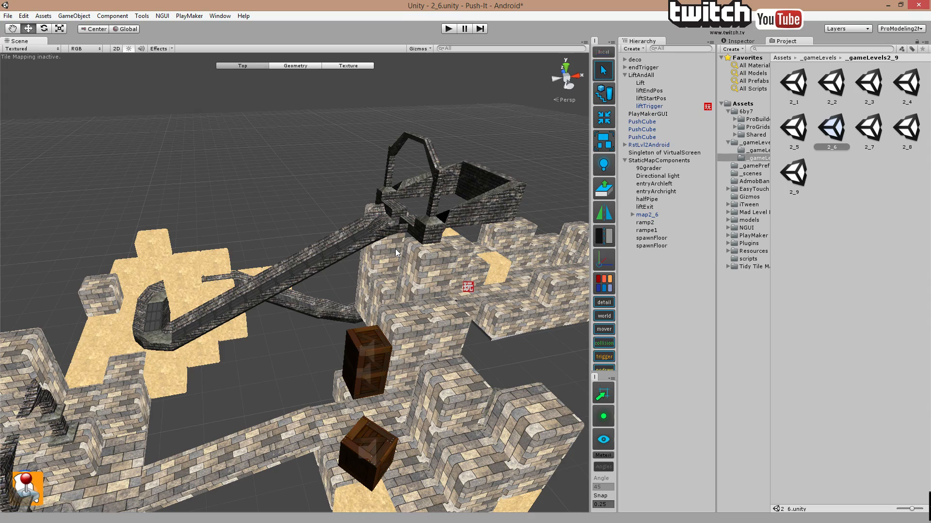
middle_drag(355, 317, 394, 246)
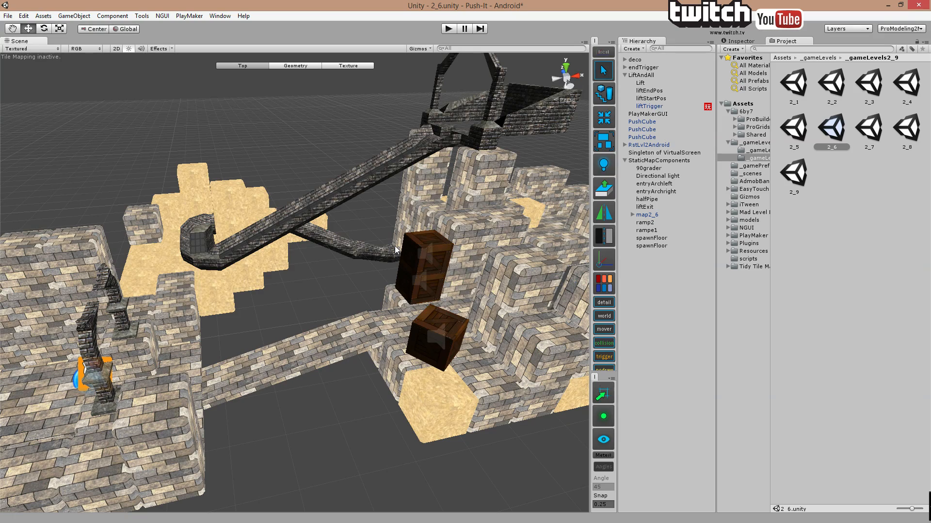
middle_drag(375, 258, 419, 273)
scroll(420, 272, up, 4)
right_drag(343, 293, 421, 272)
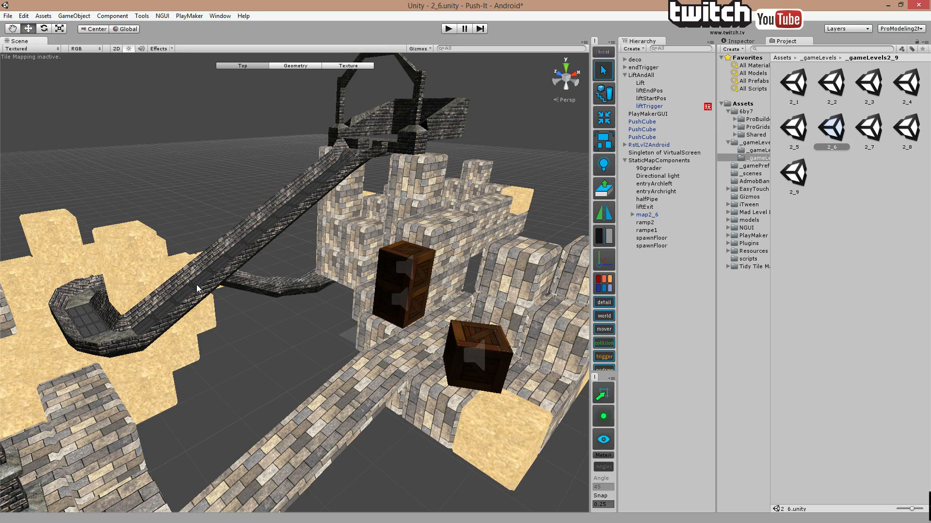
middle_drag(173, 335, 256, 307)
scroll(258, 311, down, 2)
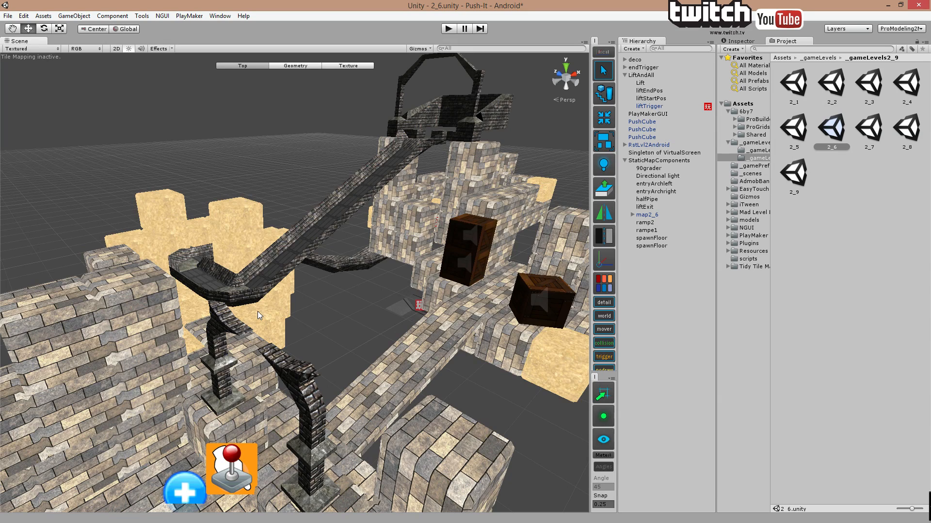